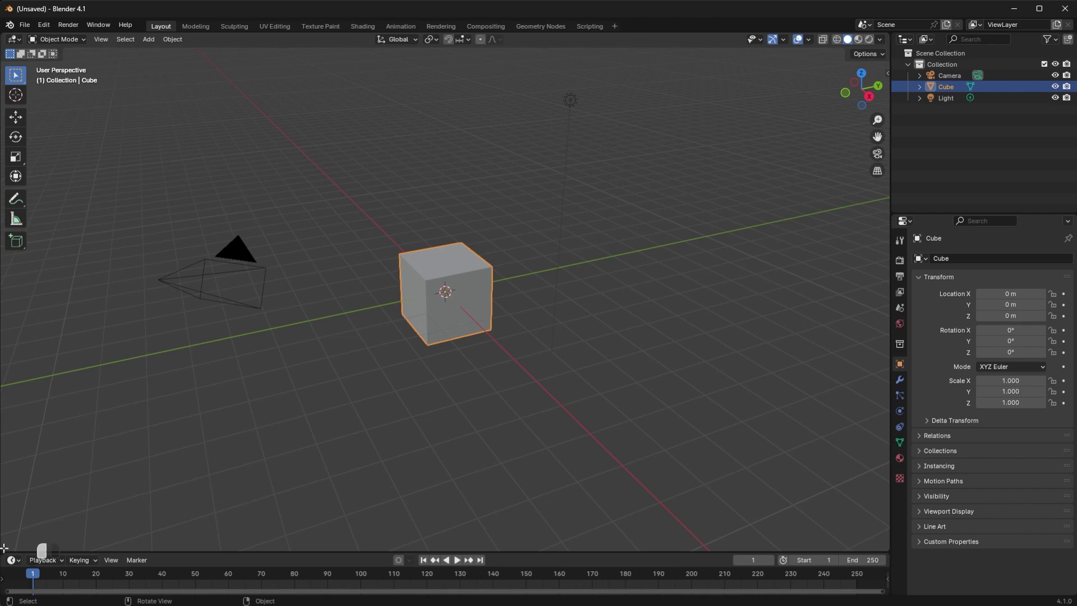
Step: Collapse the timeline area below the viewport and delete the default camera and light, keeping only the cube
{"action": "left_click_drag", "start_coordinate": [4, 546], "coordinate": [7, 576]}
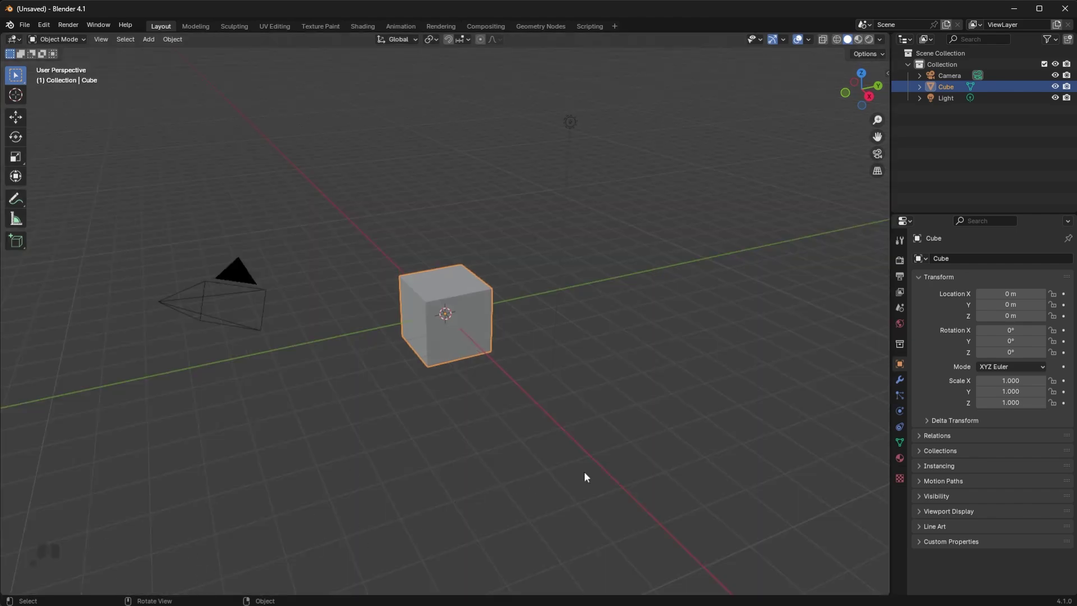
{"action": "left_click", "coordinate": [251, 271]}
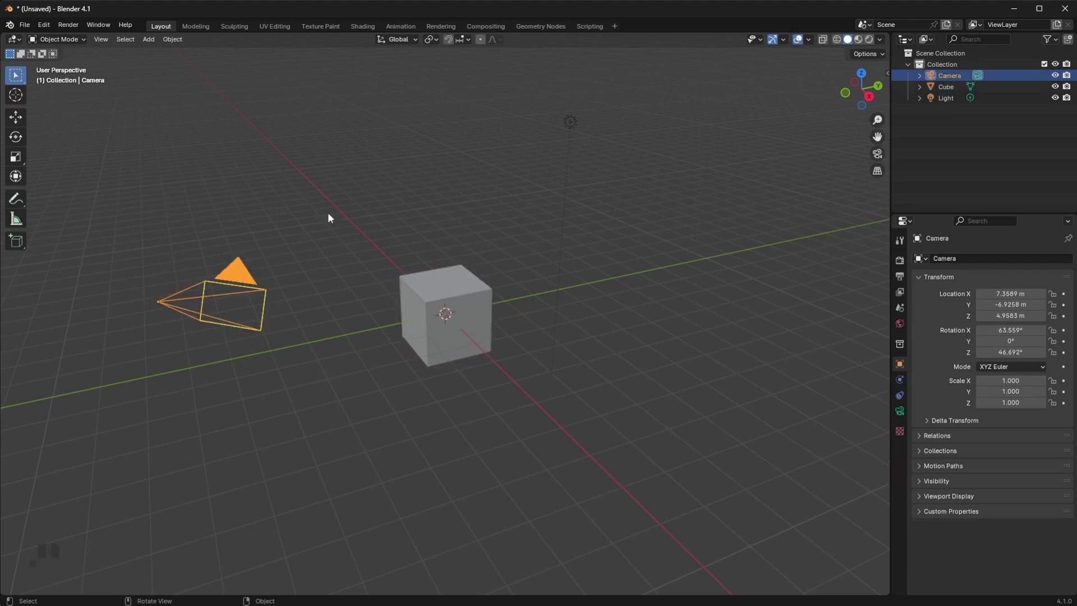
{"action": "left_click", "coordinate": [569, 119]}
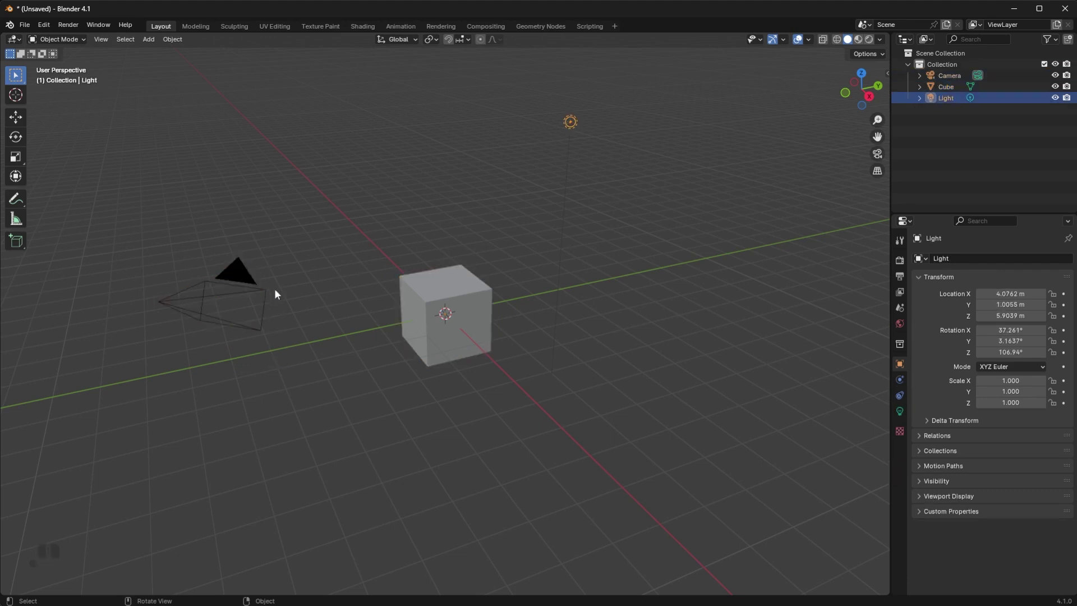
{"action": "left_click", "coordinate": [242, 274]}
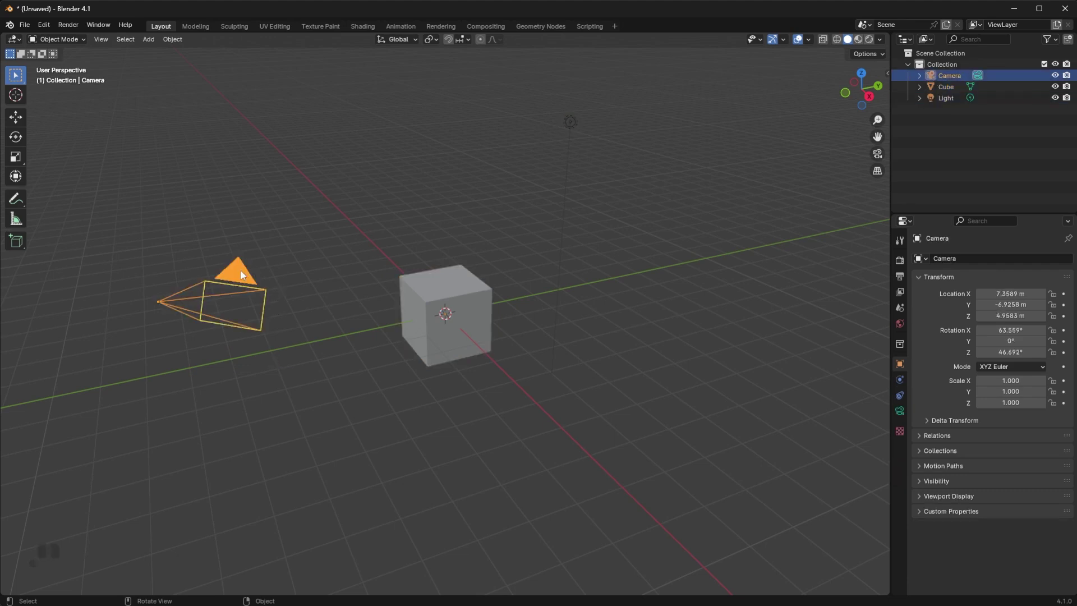
{"action": "key", "text": "Delete"}
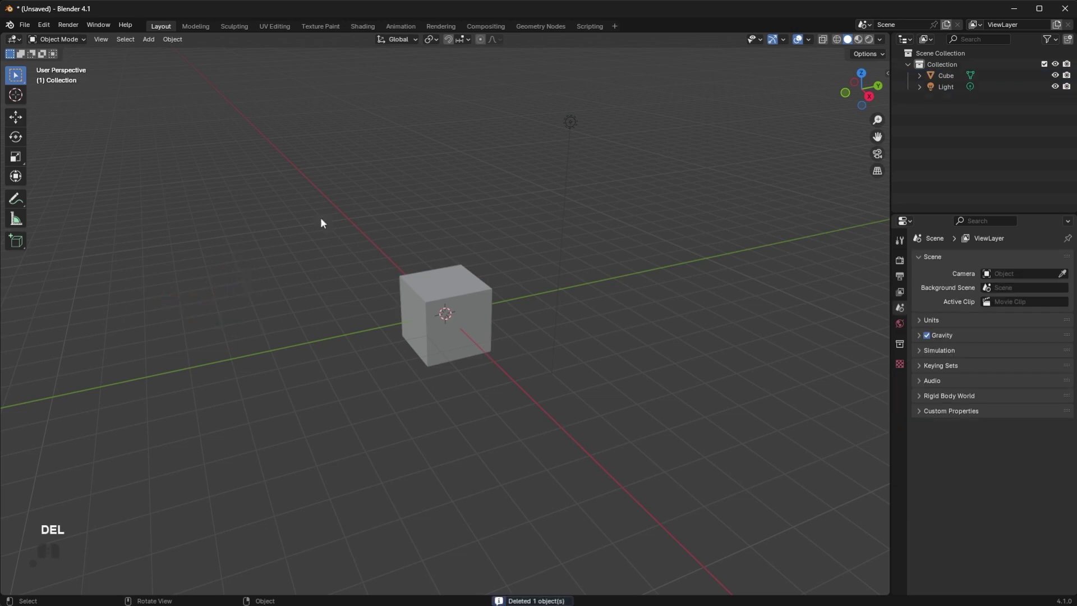
{"action": "left_click", "coordinate": [574, 121]}
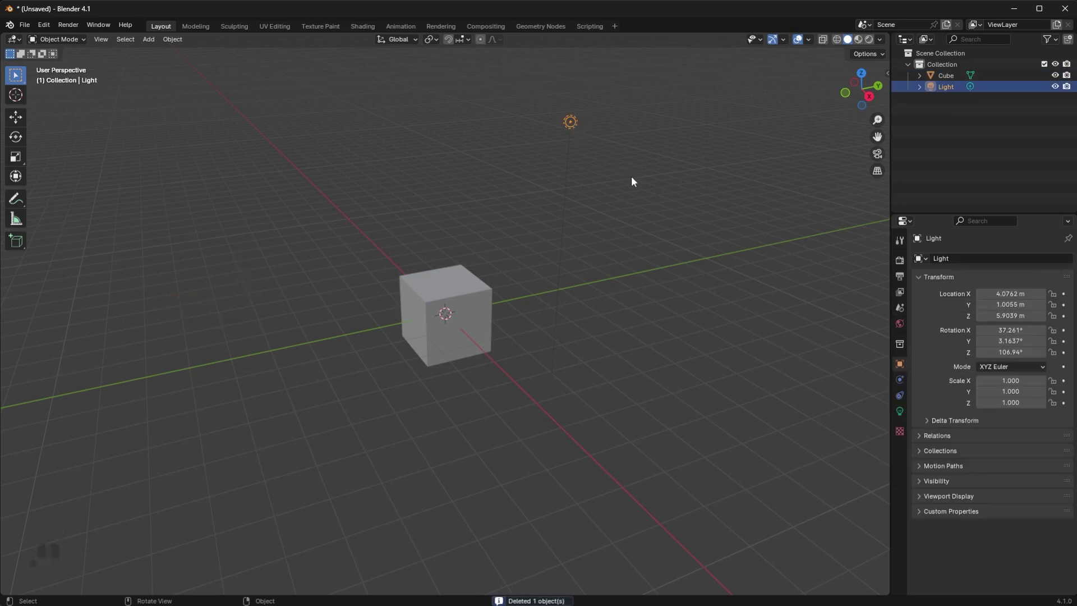
{"action": "key", "text": "Delete"}
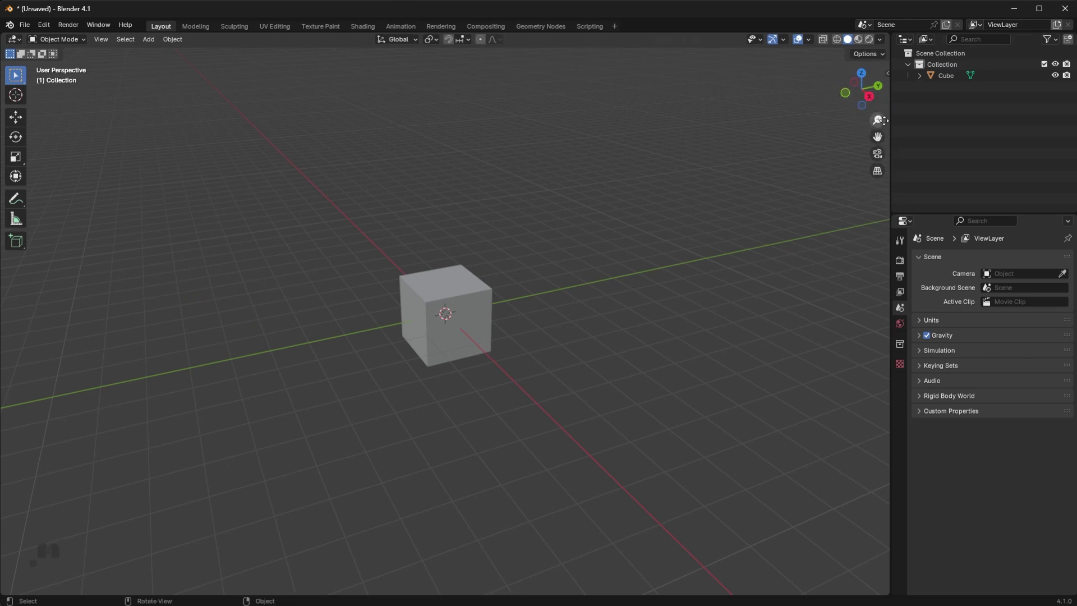
Step: In the interface preferences, turn off Navigation Controls and set the Resolution Scale to 1.2
{"action": "left_click_drag", "start_coordinate": [880, 120], "coordinate": [875, 144]}
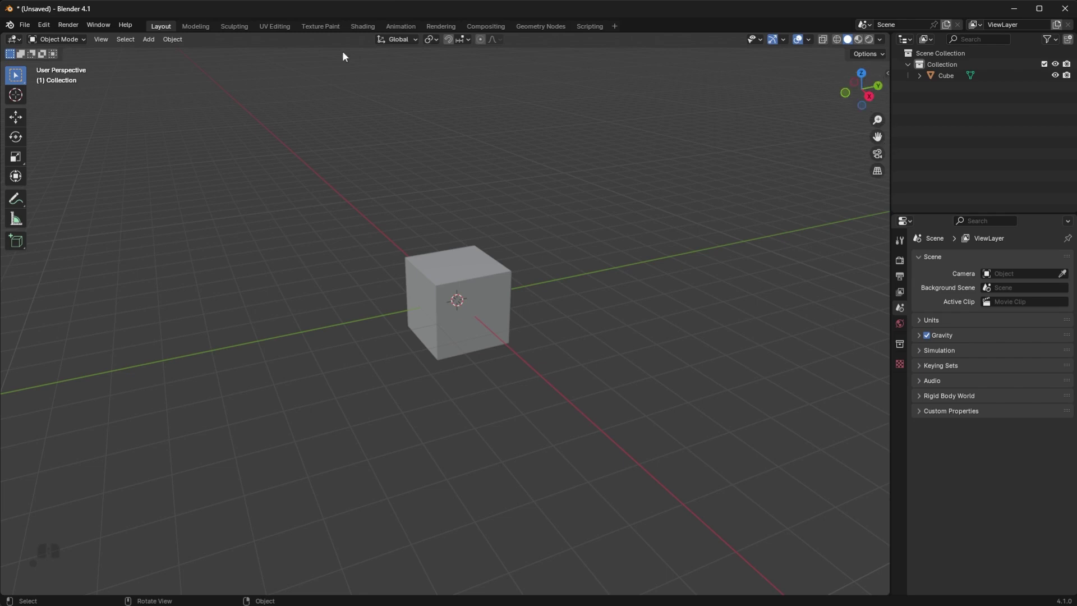
{"action": "left_click", "coordinate": [44, 25]}
{"action": "left_click", "coordinate": [72, 168]}
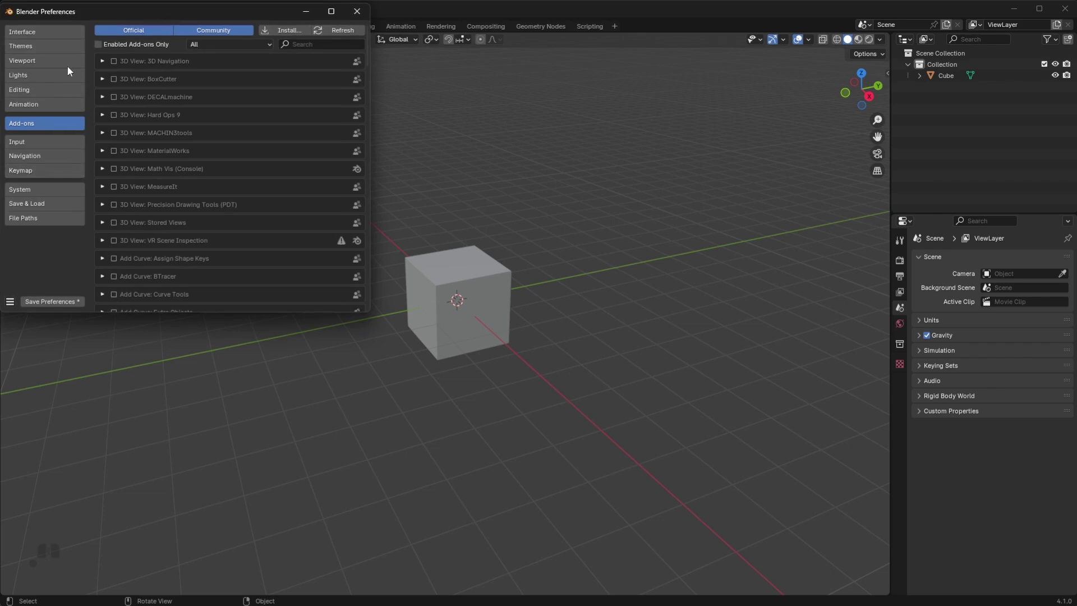
{"action": "left_click", "coordinate": [53, 28]}
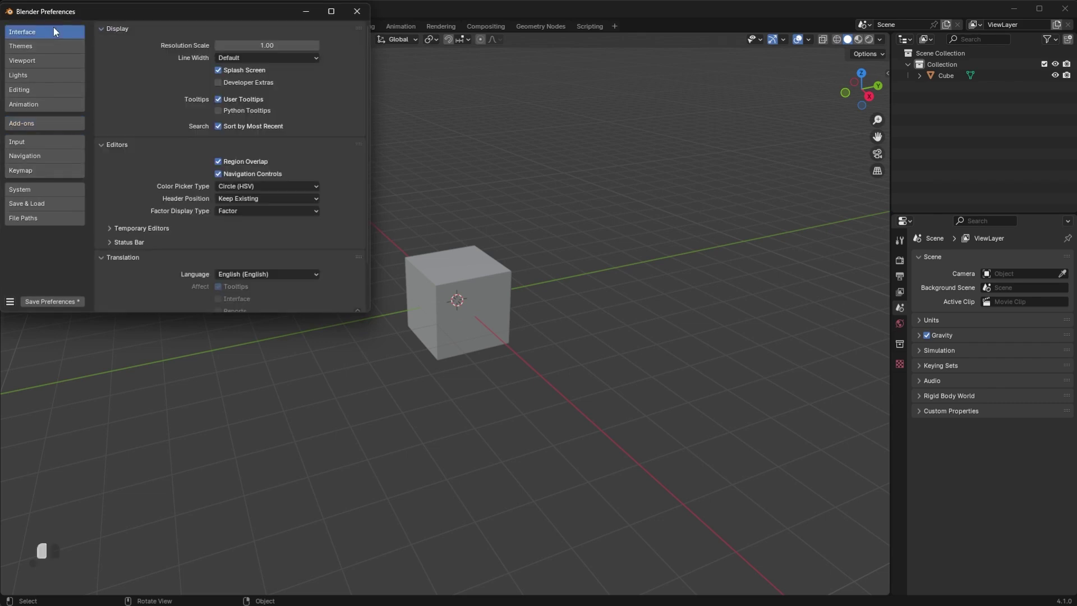
{"action": "left_click", "coordinate": [218, 174]}
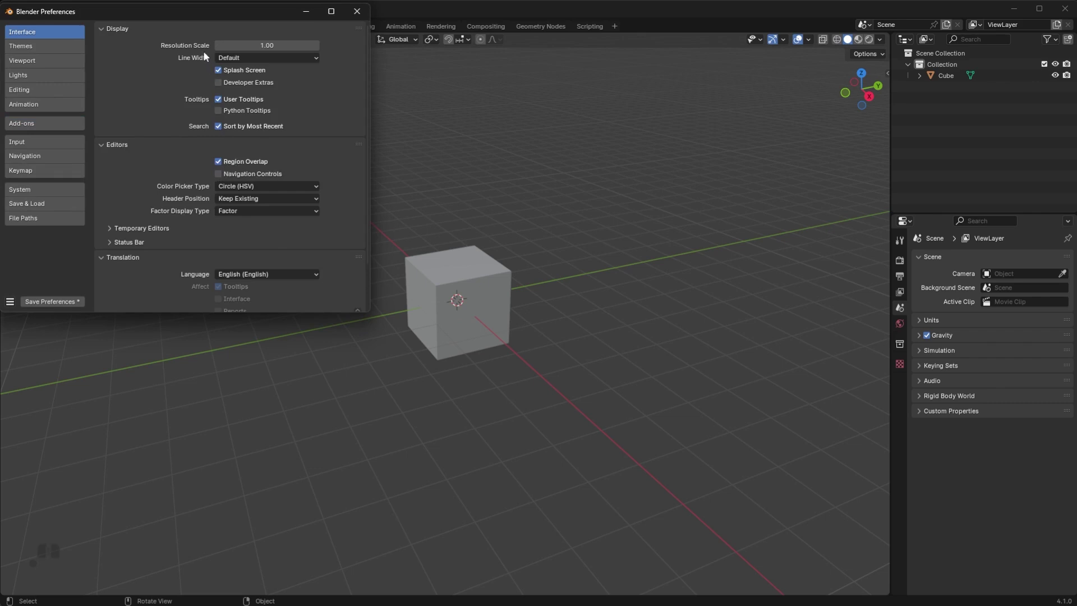
{"action": "left_click", "coordinate": [247, 46]}
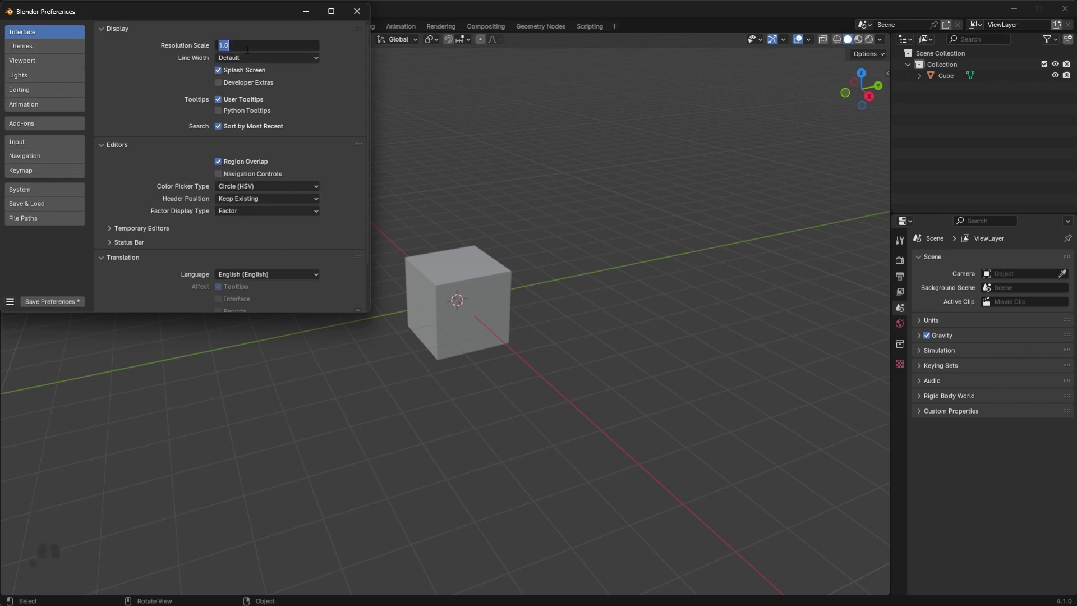
{"action": "type", "text": "1.2"}
{"action": "key", "text": "Return"}
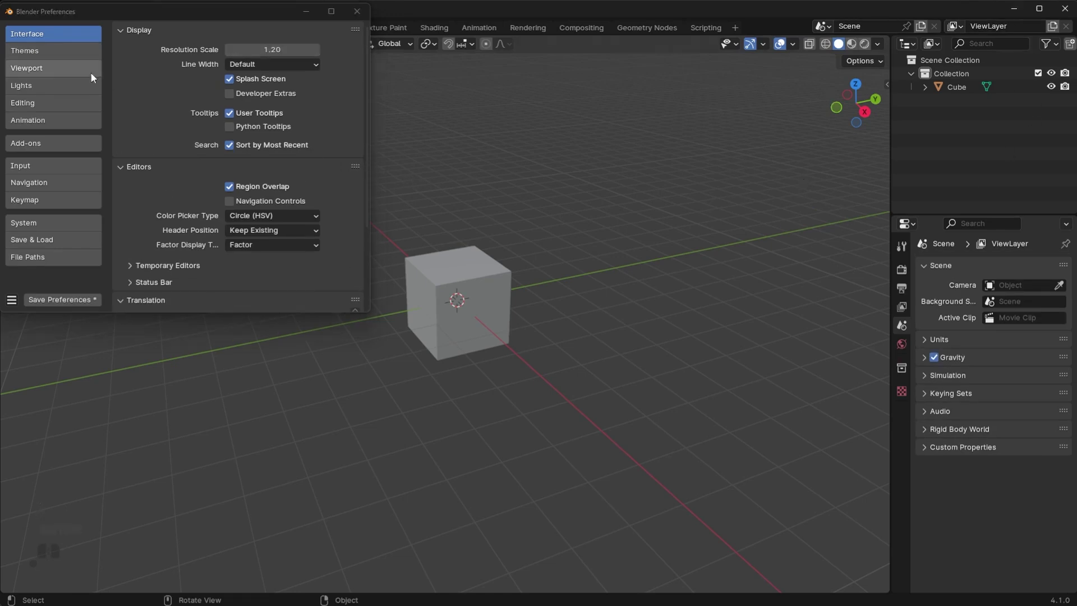
Step: Set the 3D viewport axis preference to Simple Axes and close the preferences
{"action": "left_click", "coordinate": [61, 69]}
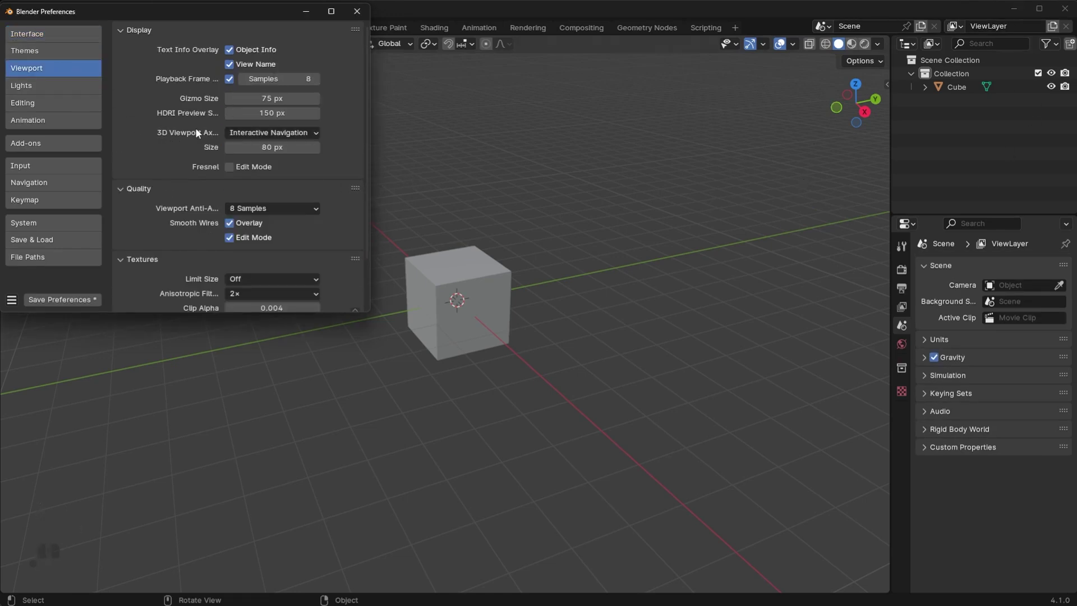
{"action": "left_click", "coordinate": [267, 132]}
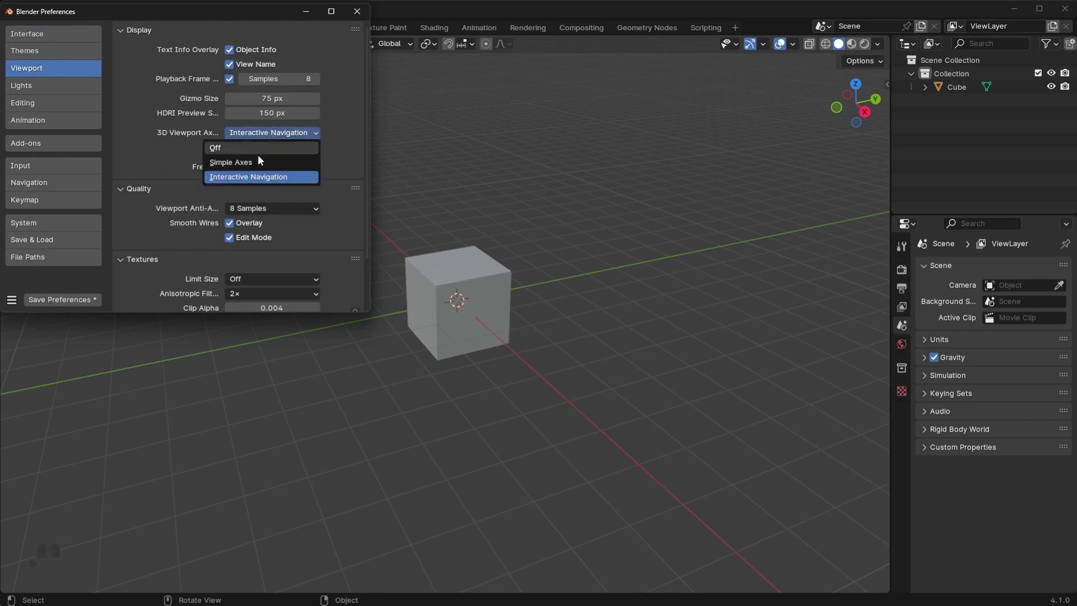
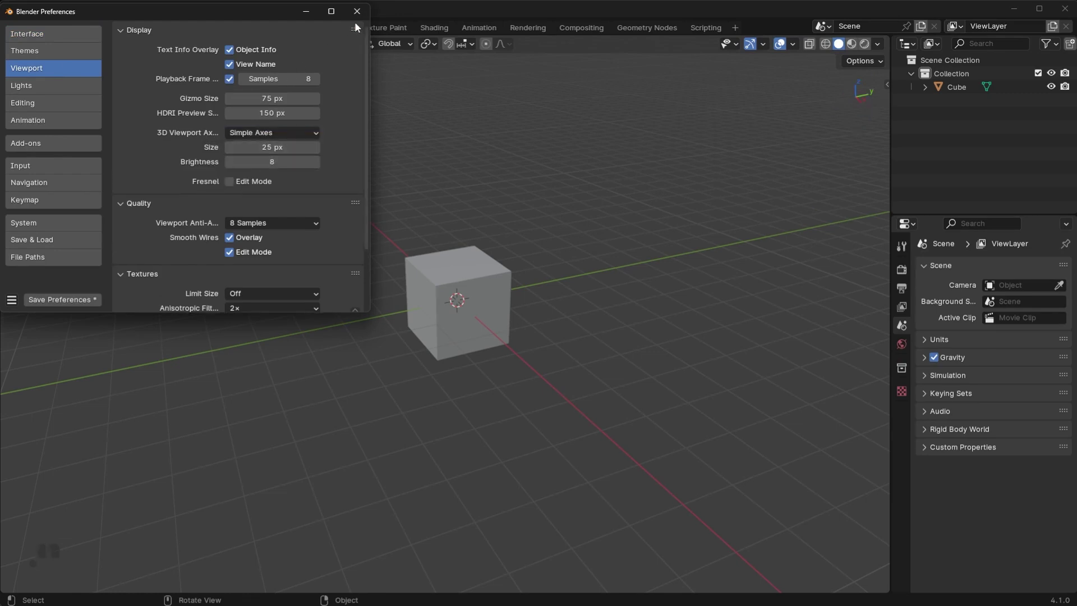
{"action": "left_click", "coordinate": [357, 11]}
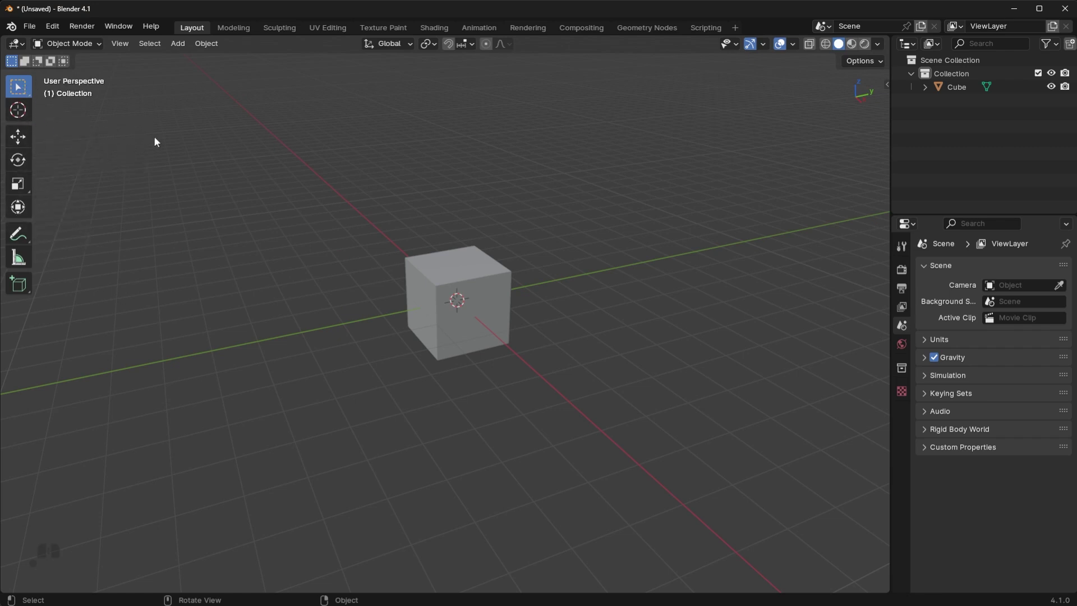
Step: Hide the viewport's toolbar and turn off the Text Info overlay
{"action": "key", "text": "t"}
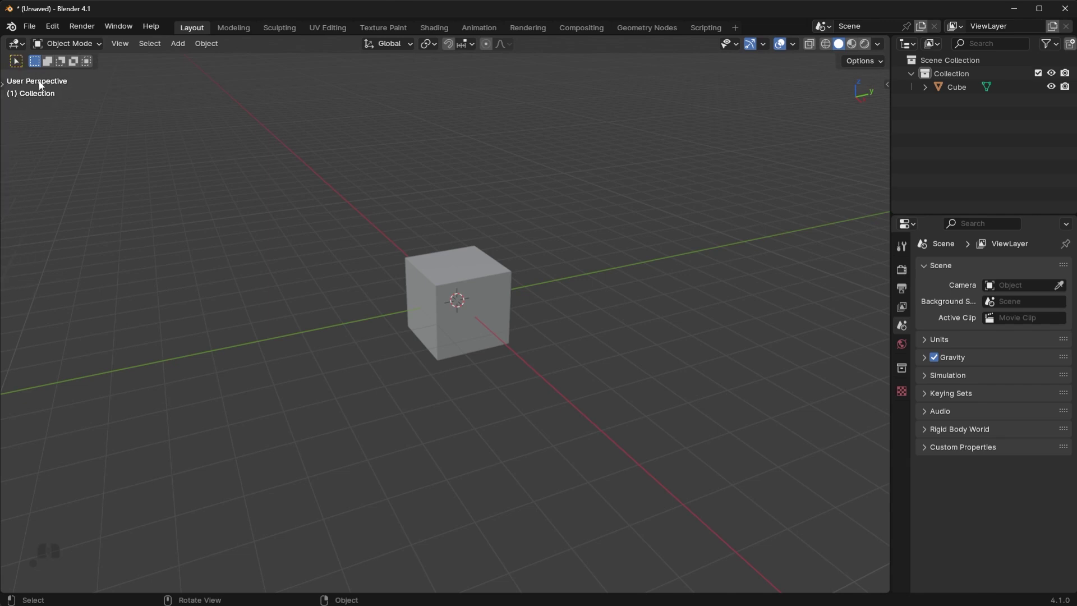
{"action": "left_click", "coordinate": [793, 43]}
{"action": "left_click", "coordinate": [710, 136]}
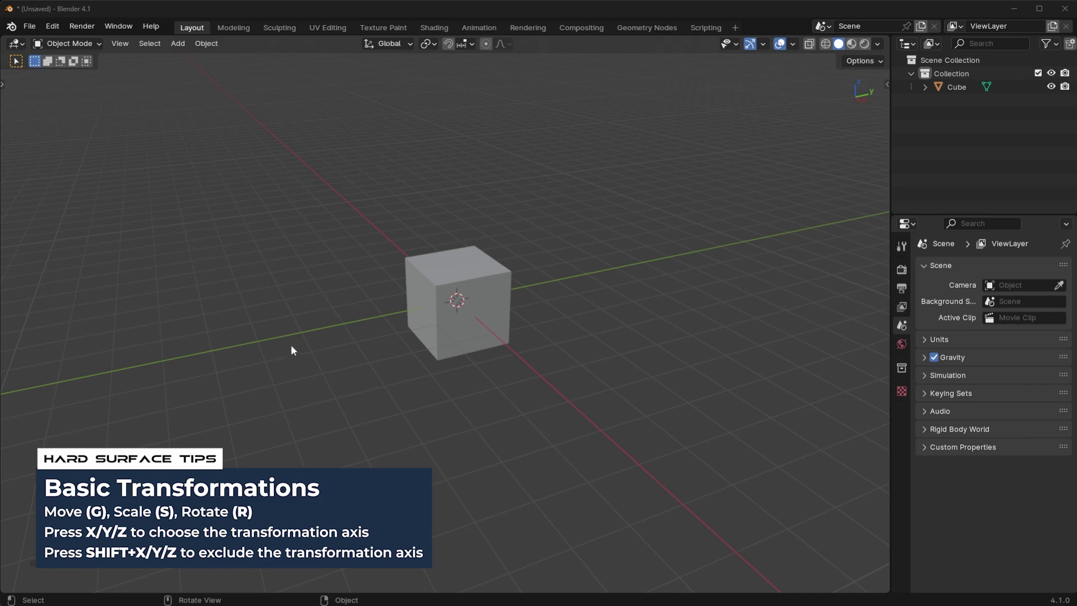
Step: Select the cube and try moving it freely, then cancel the move
{"action": "left_click", "coordinate": [452, 260]}
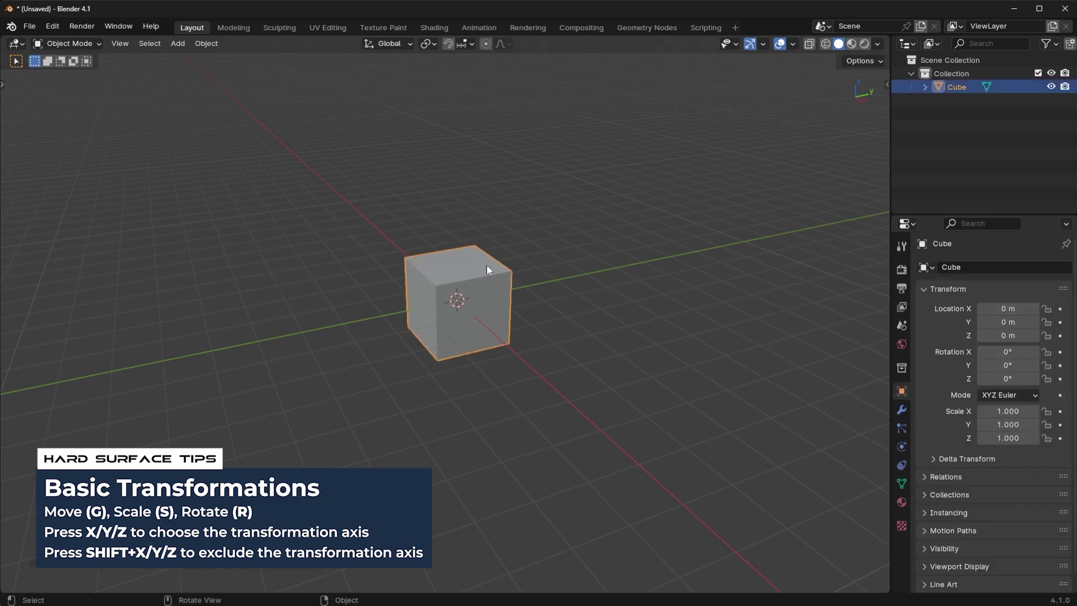
{"action": "key", "text": "g"}
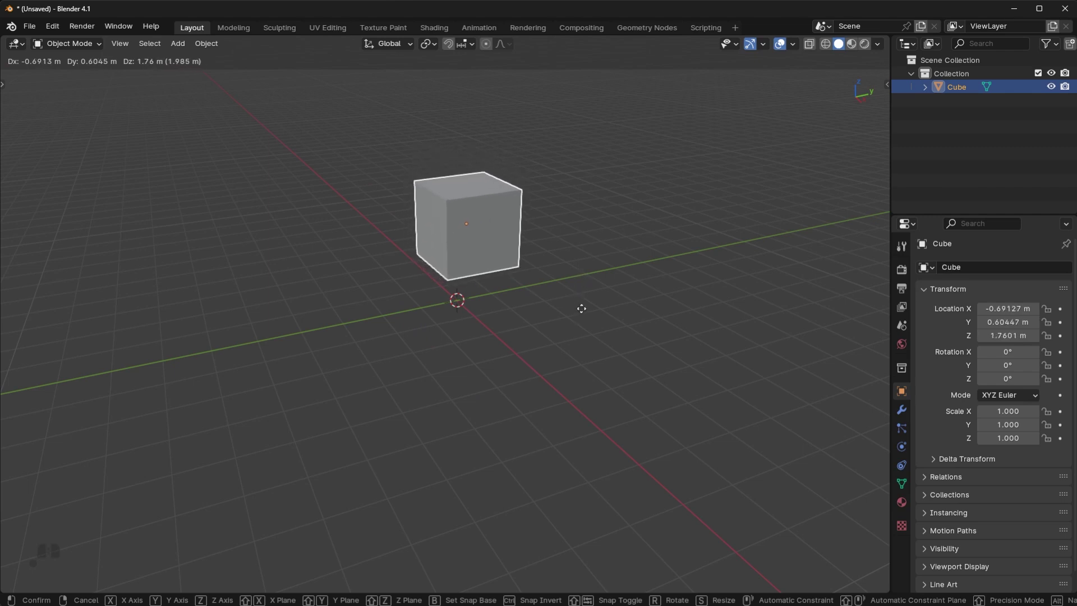
{"action": "key", "text": "Escape"}
Step: Show the Z axis line in the viewport overlays and hide it again
{"action": "middle_click_drag", "start_coordinate": [420, 310], "coordinate": [457, 310]}
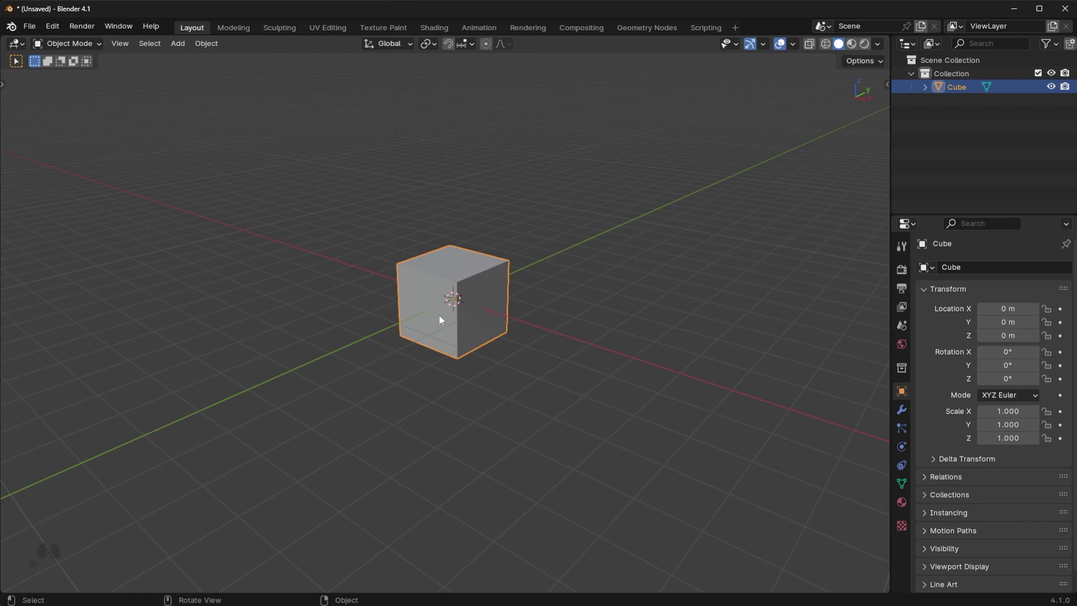
{"action": "middle_click_drag", "start_coordinate": [470, 309], "coordinate": [472, 334]}
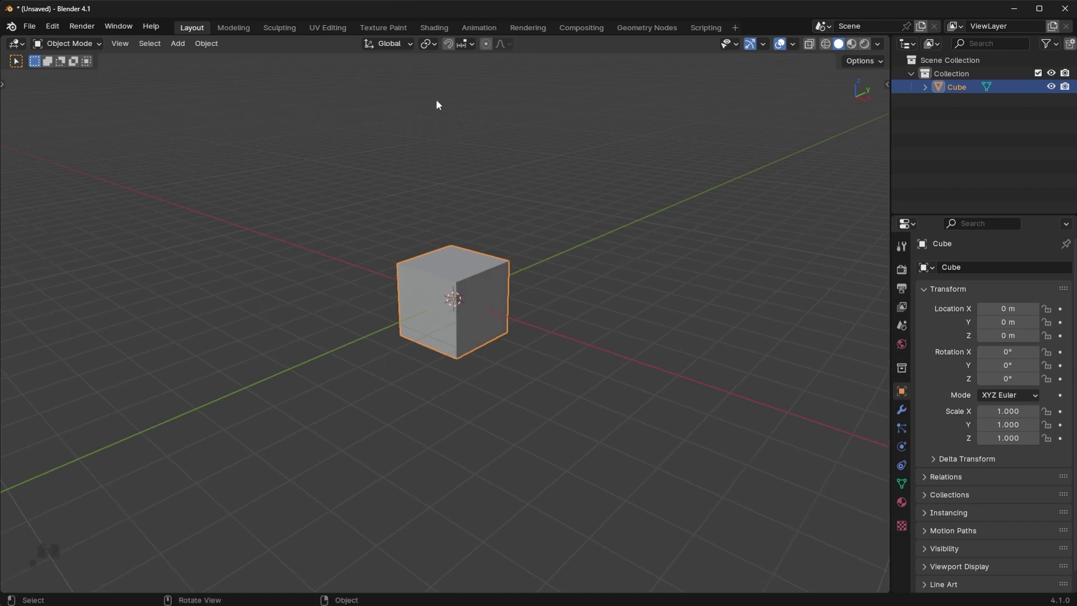
{"action": "left_click", "coordinate": [794, 45]}
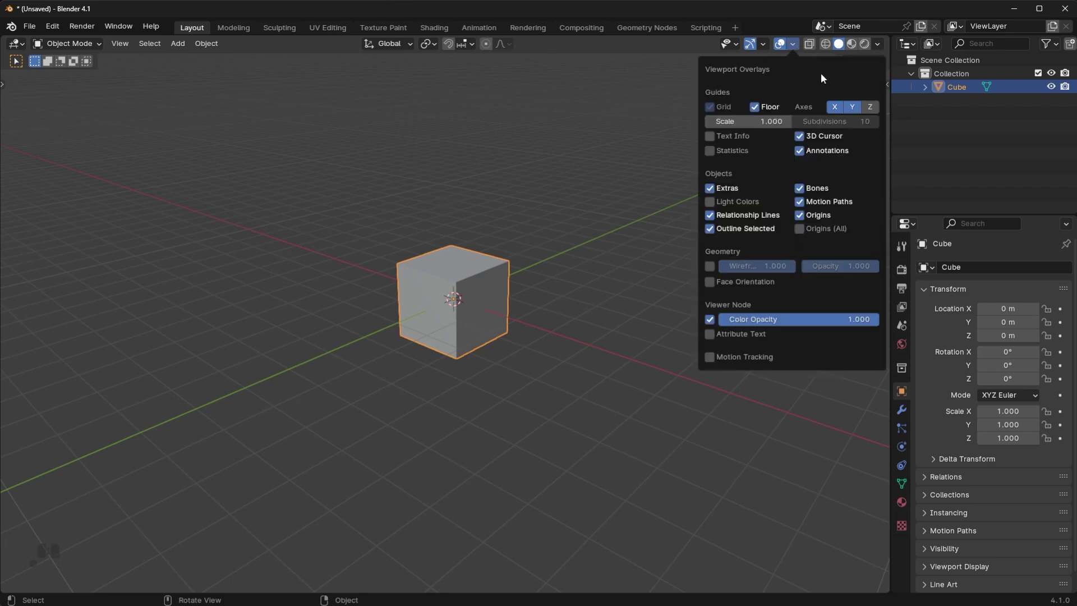
{"action": "left_click", "coordinate": [869, 107]}
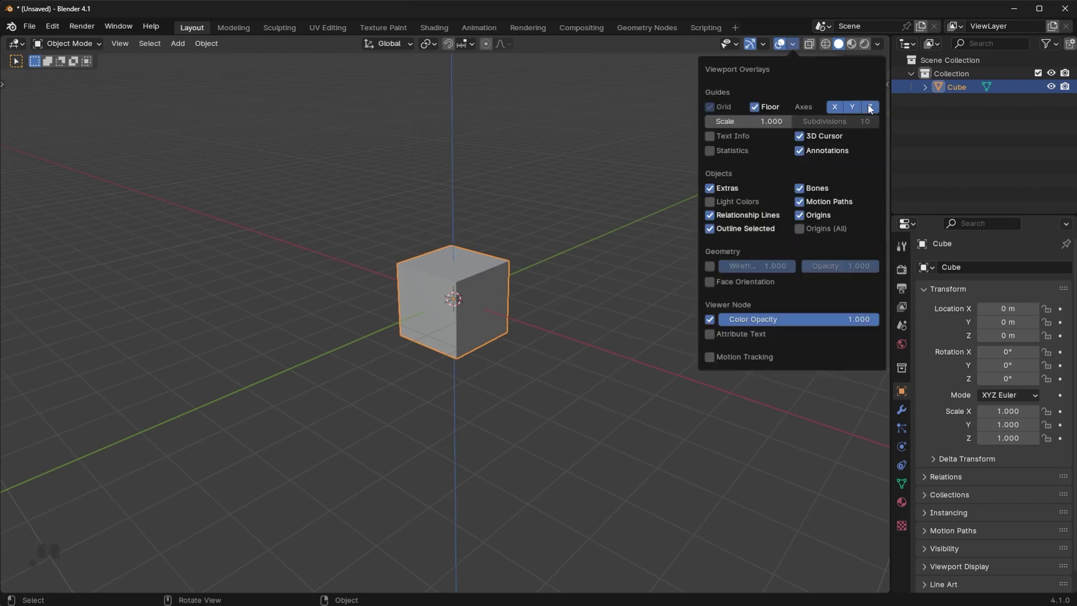
{"action": "left_click", "coordinate": [869, 107]}
Step: Try moving the cube constrained to the Y, X and Z axes in turn, and cancel the move
{"action": "middle_click_drag", "start_coordinate": [575, 220], "coordinate": [537, 222]}
{"action": "key", "text": "g"}
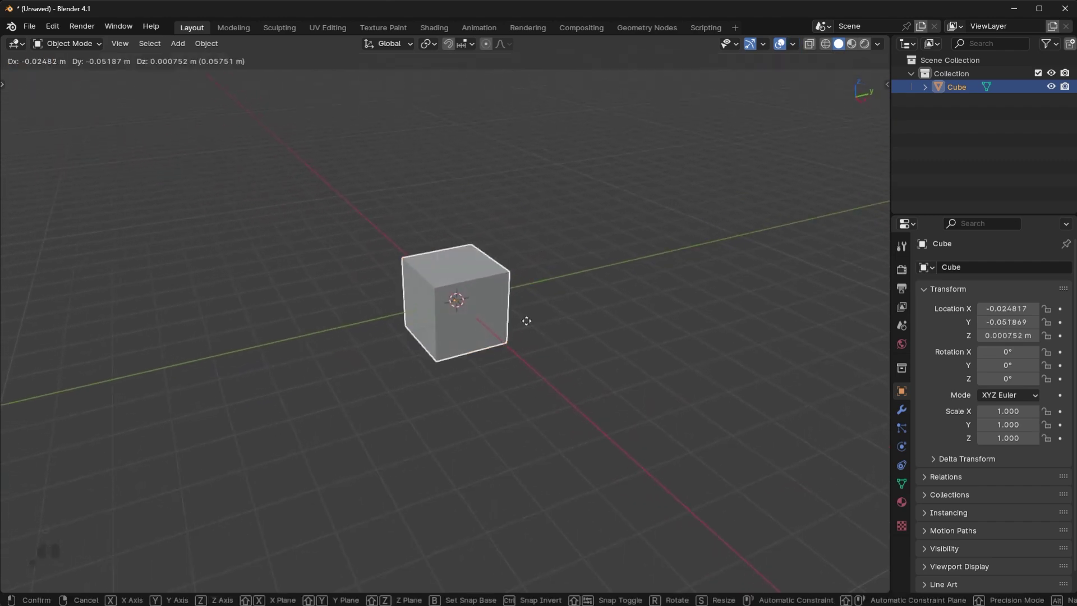
{"action": "key", "text": "y"}
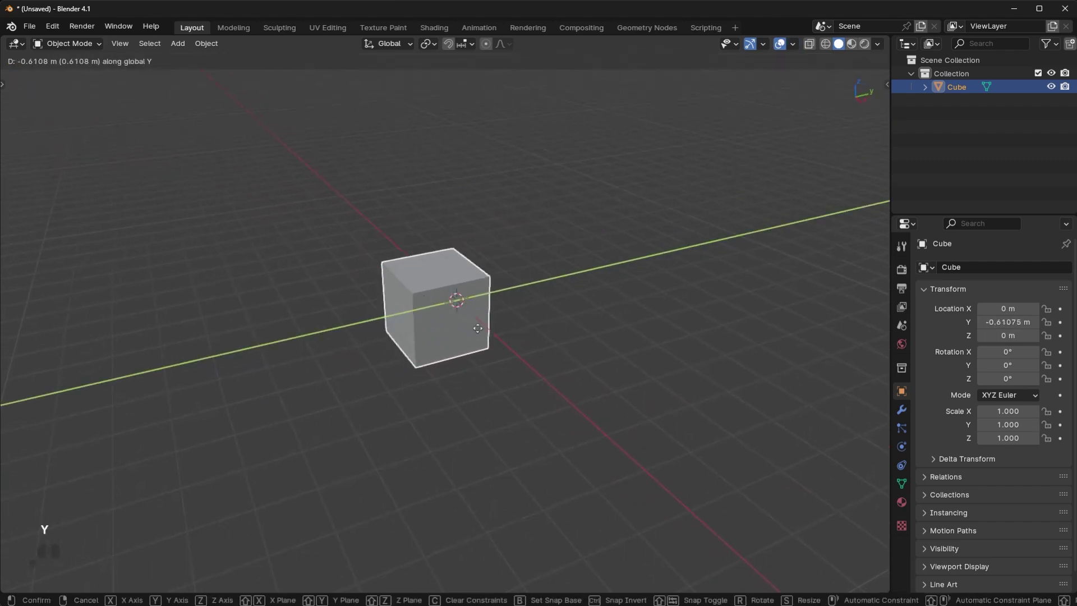
{"action": "key", "text": "x"}
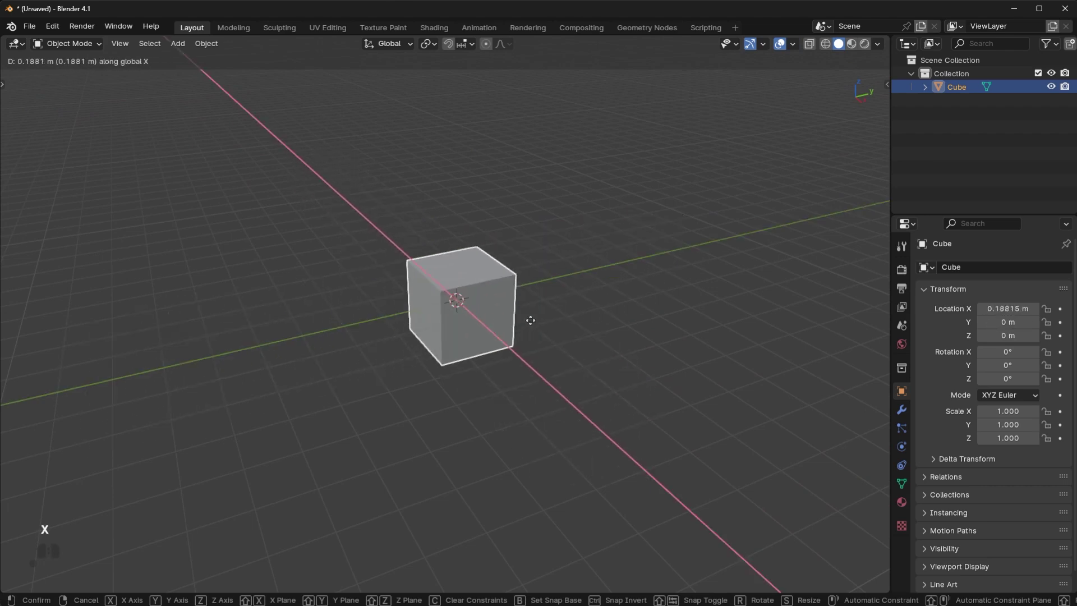
{"action": "key", "text": "z"}
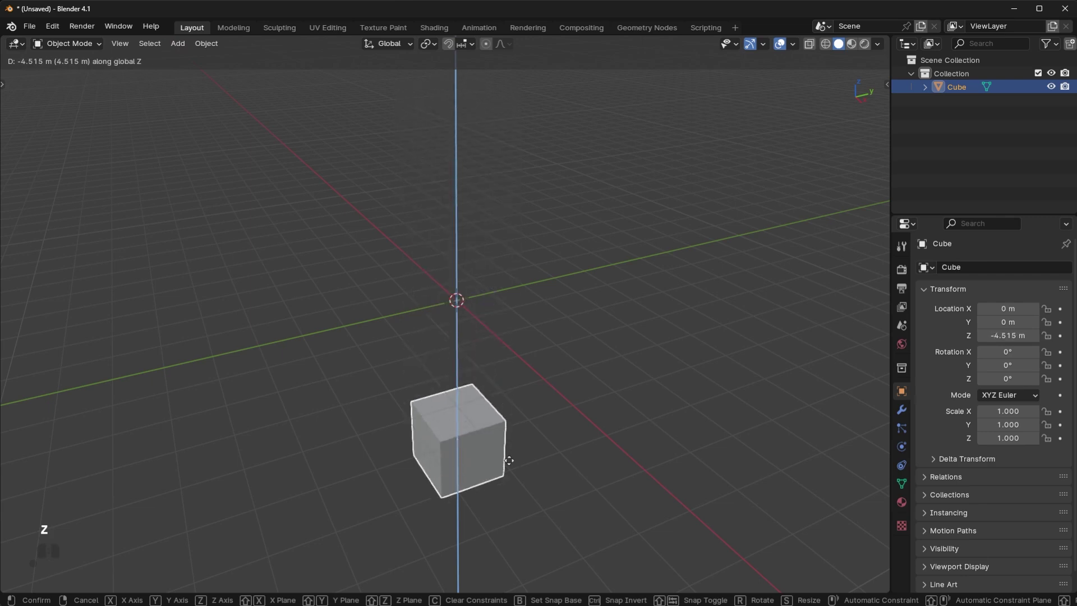
{"action": "right_click", "coordinate": [539, 286]}
Step: Try scaling the cube uniformly, along Y and along Z, and cancel the scaling
{"action": "middle_click_drag", "start_coordinate": [488, 316], "coordinate": [484, 292]}
{"action": "middle_click_drag", "start_coordinate": [516, 338], "coordinate": [512, 324]}
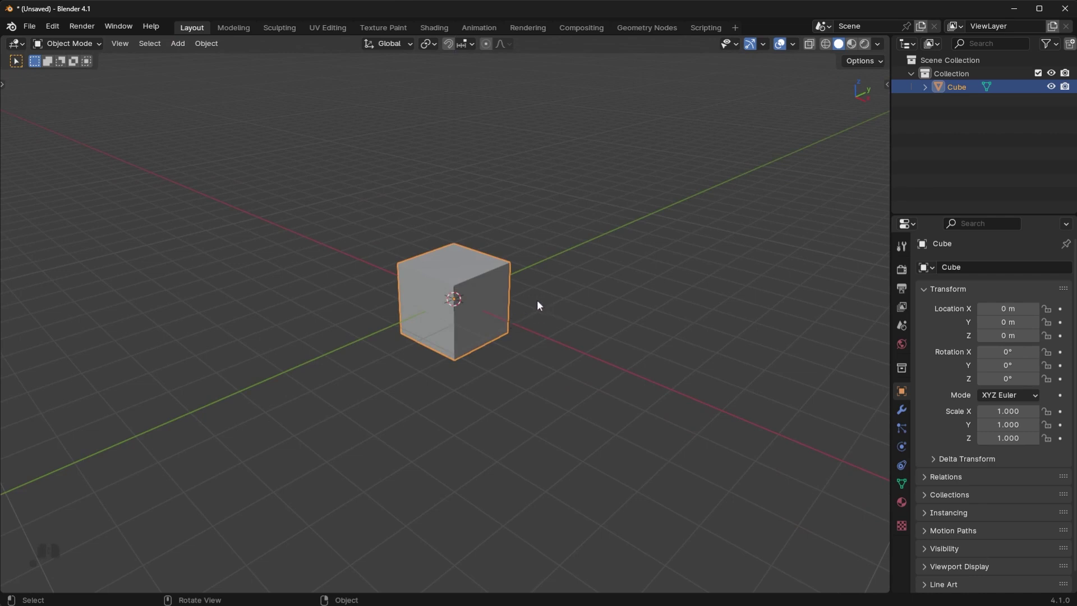
{"action": "key", "text": "s"}
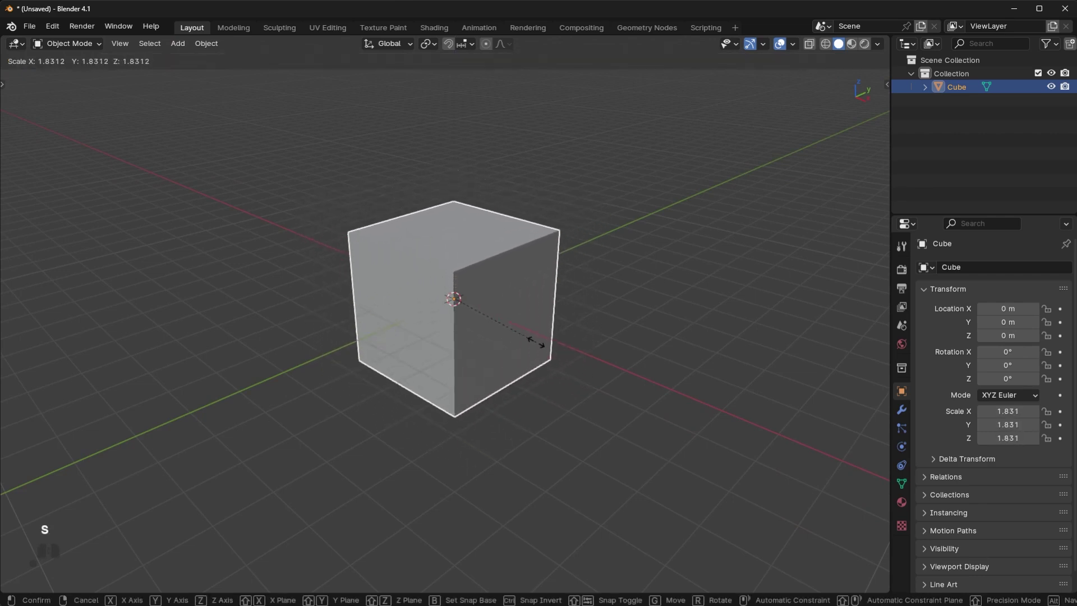
{"action": "key", "text": "y"}
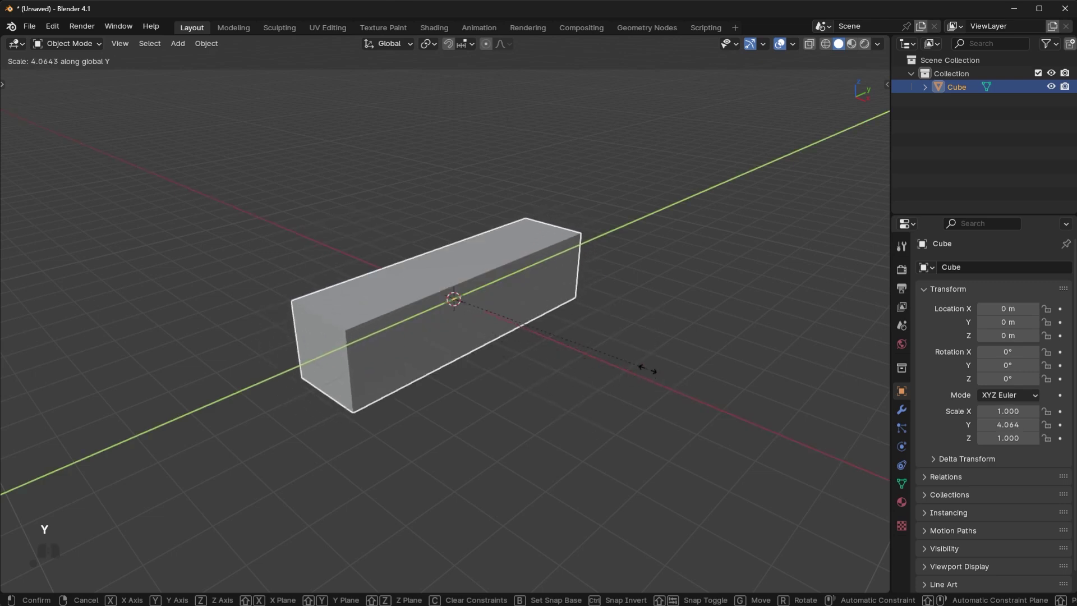
{"action": "key", "text": "z"}
{"action": "right_click", "coordinate": [601, 349]}
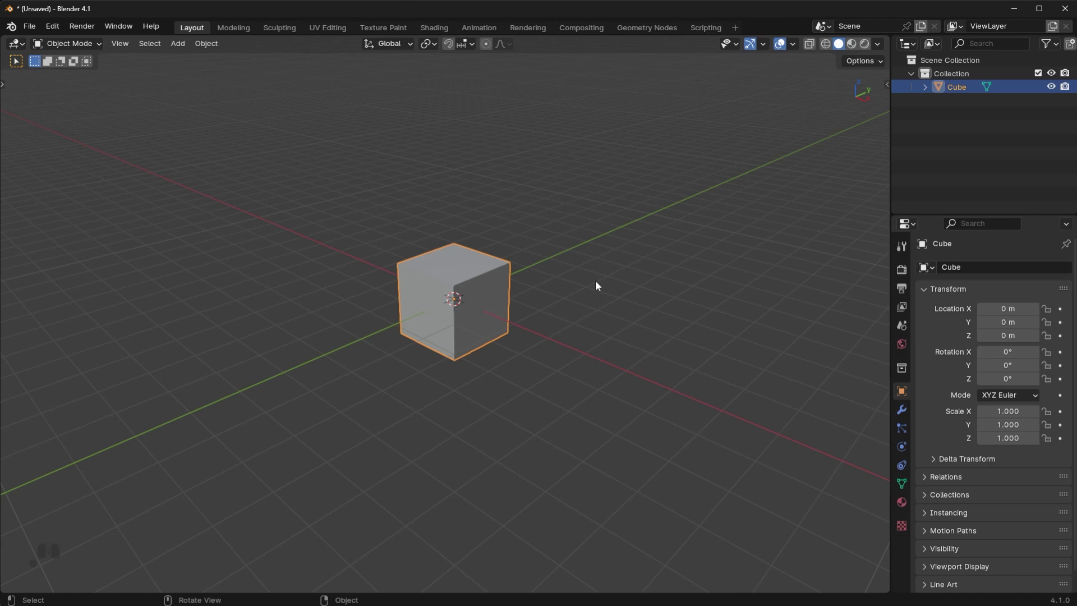
{"action": "middle_click_drag", "start_coordinate": [478, 298], "coordinate": [439, 321]}
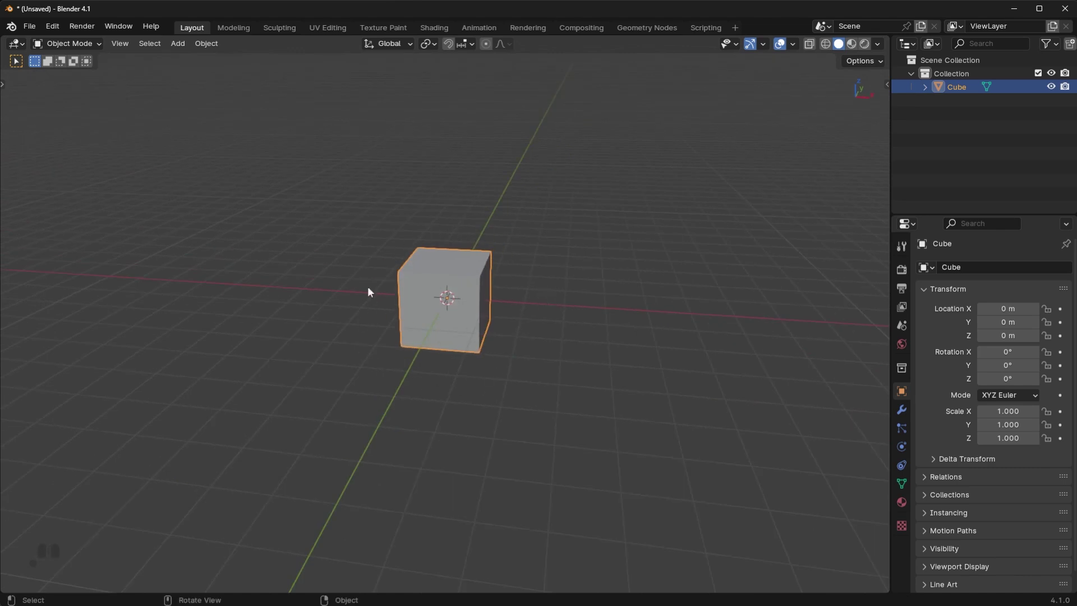
{"action": "middle_click_drag", "start_coordinate": [470, 259], "coordinate": [406, 314]}
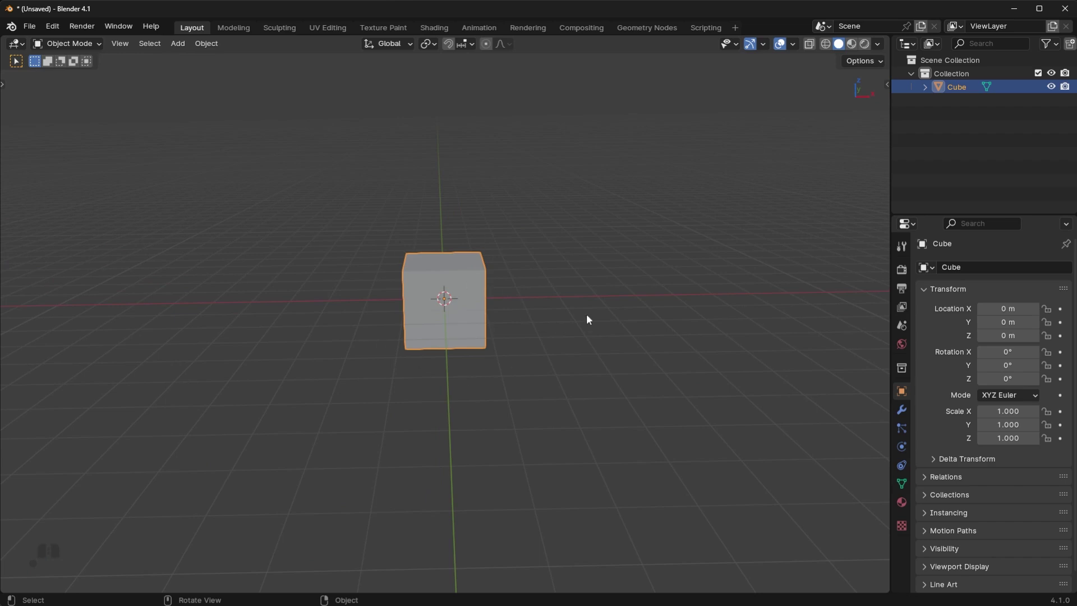
Step: Try rotating the cube around the Y axis from two view angles, and cancel each rotation
{"action": "key", "text": "r"}
{"action": "key", "text": "y"}
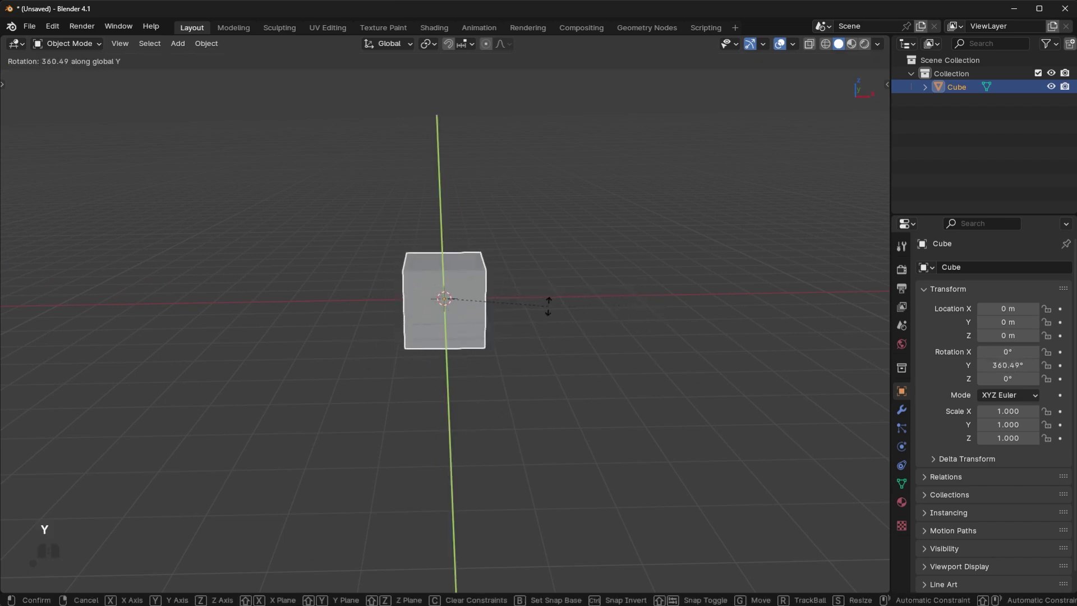
{"action": "key", "text": "Escape"}
{"action": "middle_click_drag", "start_coordinate": [651, 303], "coordinate": [644, 312]}
{"action": "key", "text": "r"}
{"action": "key", "text": "y"}
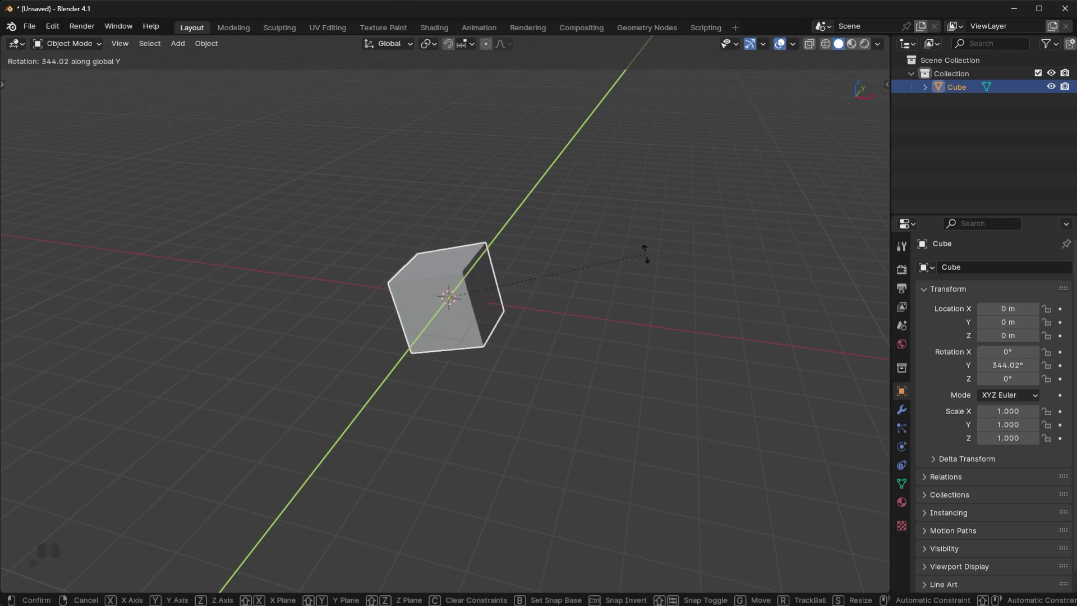
{"action": "key", "text": "Escape"}
Step: Try rotating the cube around the Y, X and Z axes in turn, and cancel the rotation
{"action": "middle_click_drag", "start_coordinate": [723, 325], "coordinate": [699, 329]}
{"action": "key", "text": "r"}
{"action": "key", "text": "y"}
{"action": "key", "text": "x"}
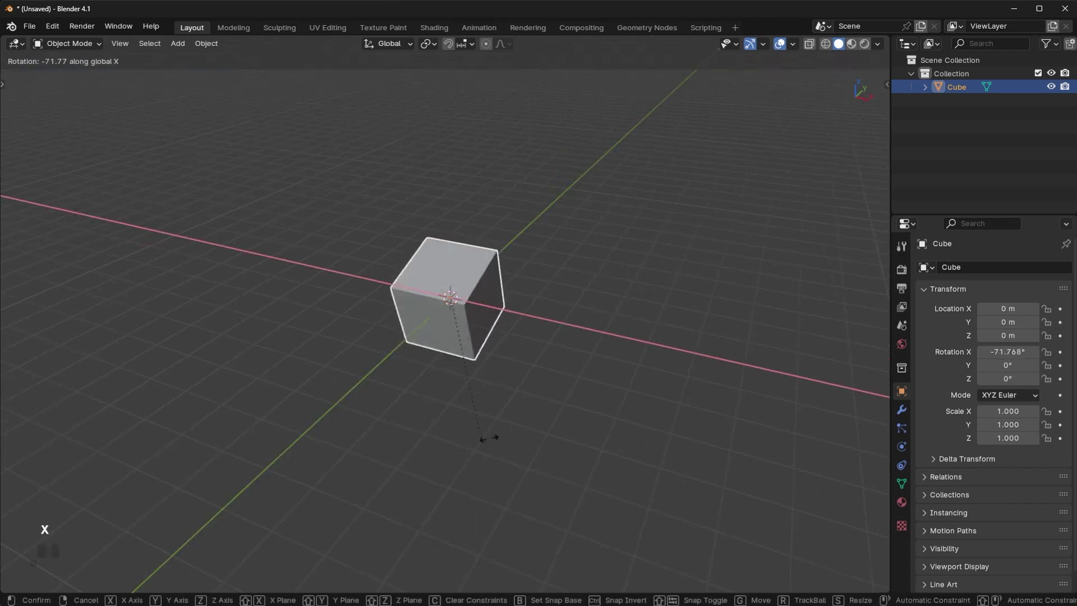
{"action": "key", "text": "z"}
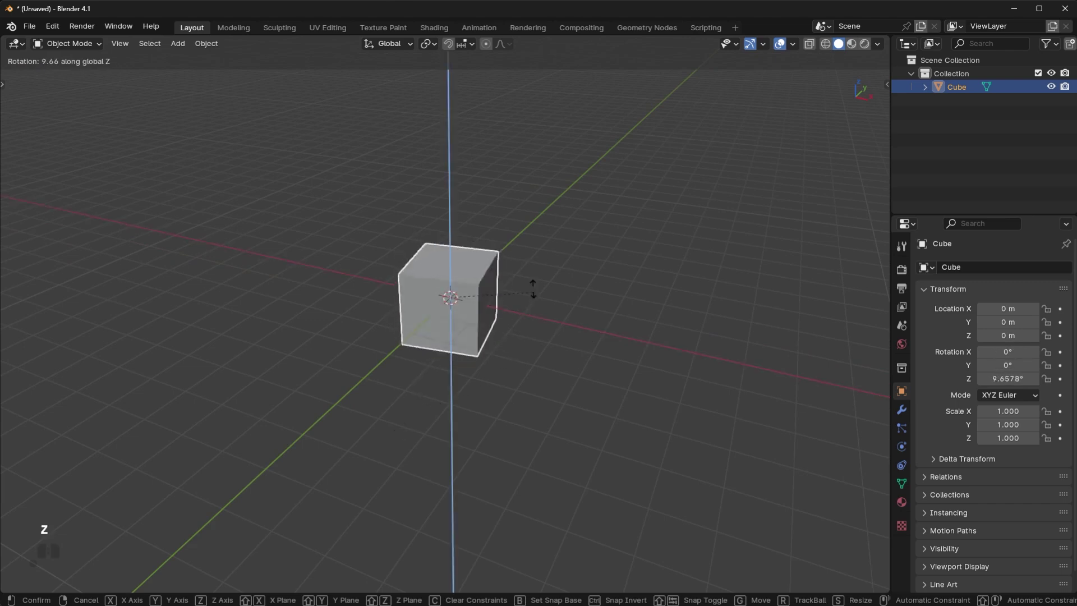
{"action": "right_click", "coordinate": [392, 353]}
{"action": "middle_click_drag", "start_coordinate": [393, 351], "coordinate": [620, 305]}
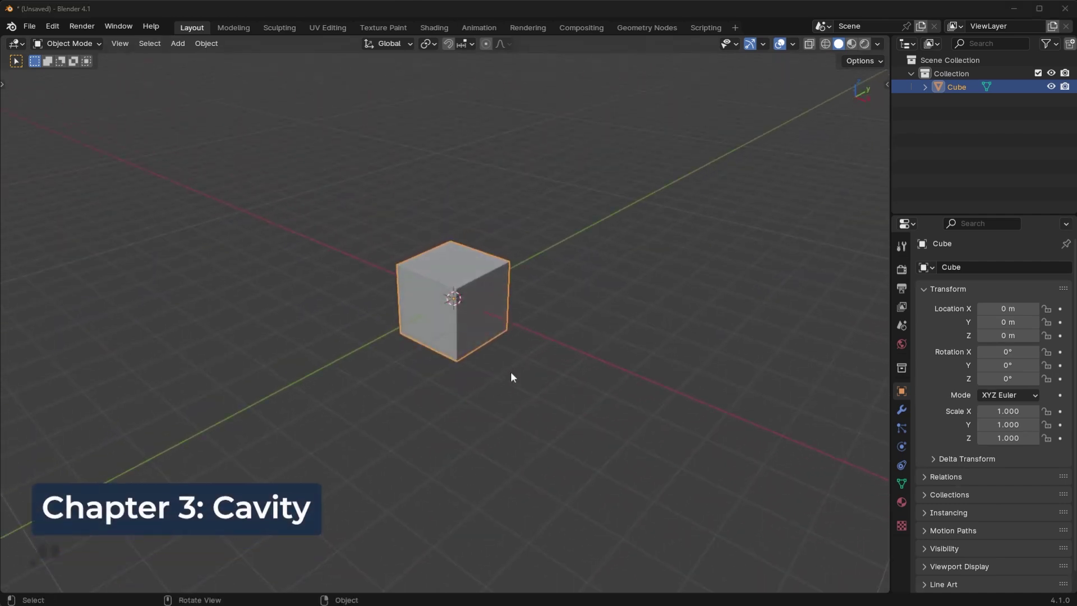
Step: Enable Cavity in the viewport shading and set its type to Both
{"action": "middle_click_drag", "start_coordinate": [539, 360], "coordinate": [520, 346]}
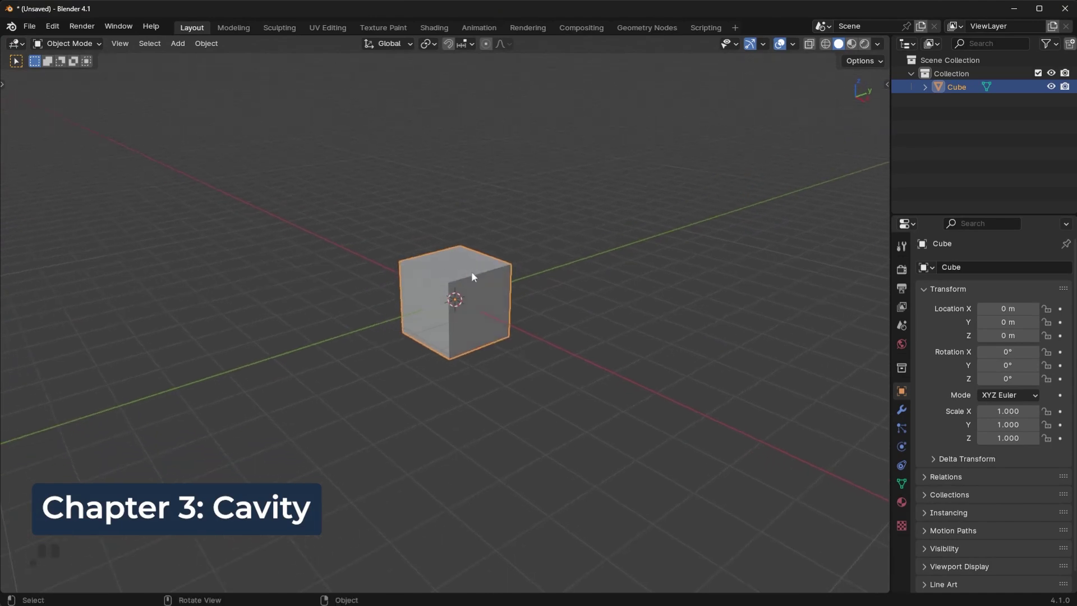
{"action": "left_click", "coordinate": [877, 44]}
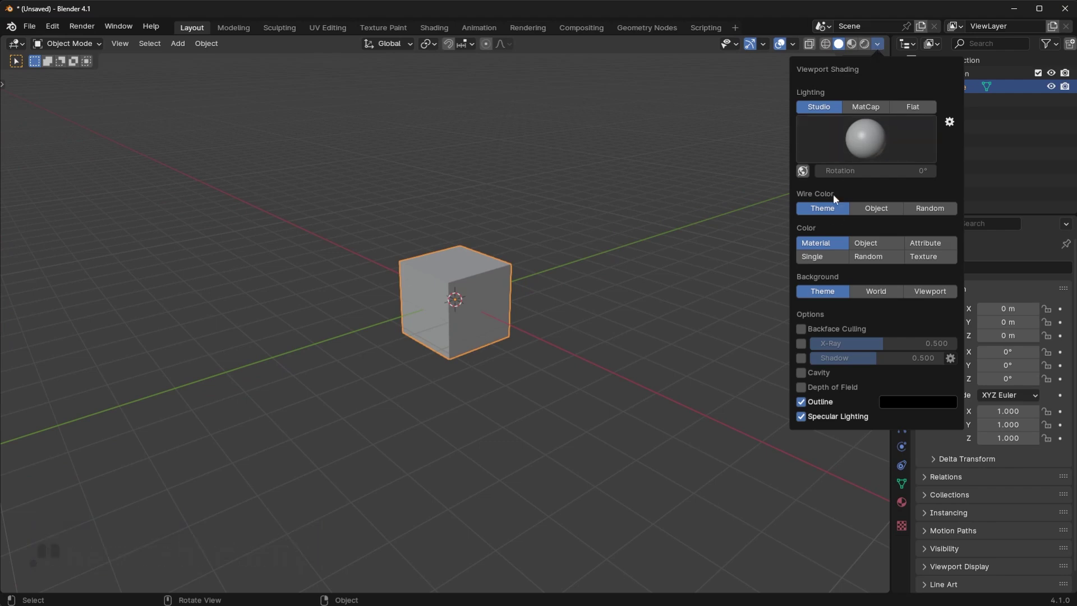
{"action": "left_click", "coordinate": [801, 374]}
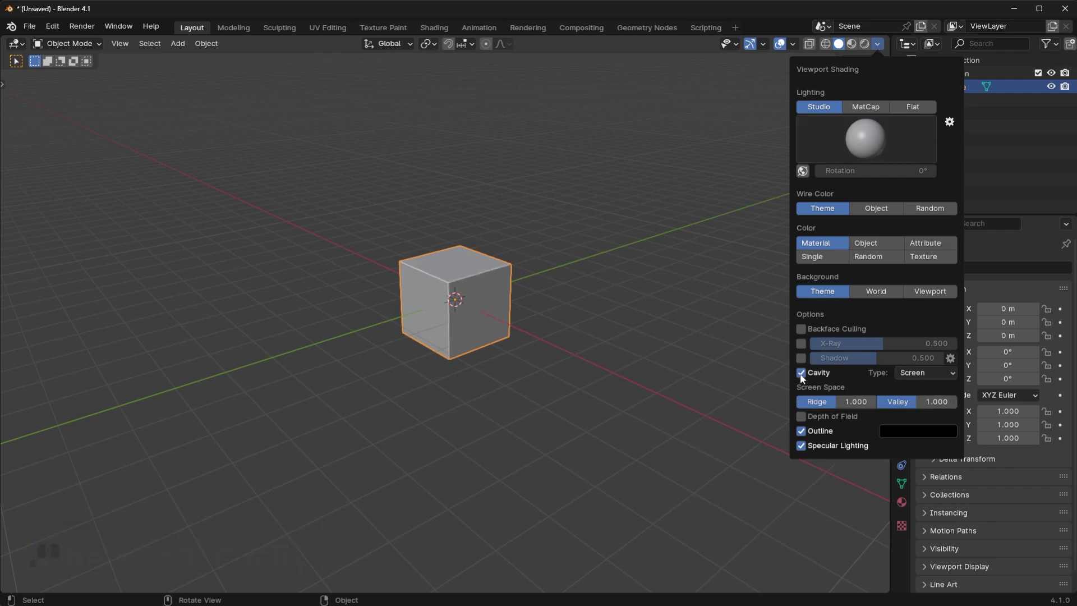
{"action": "left_click", "coordinate": [914, 373]}
{"action": "left_click", "coordinate": [917, 415]}
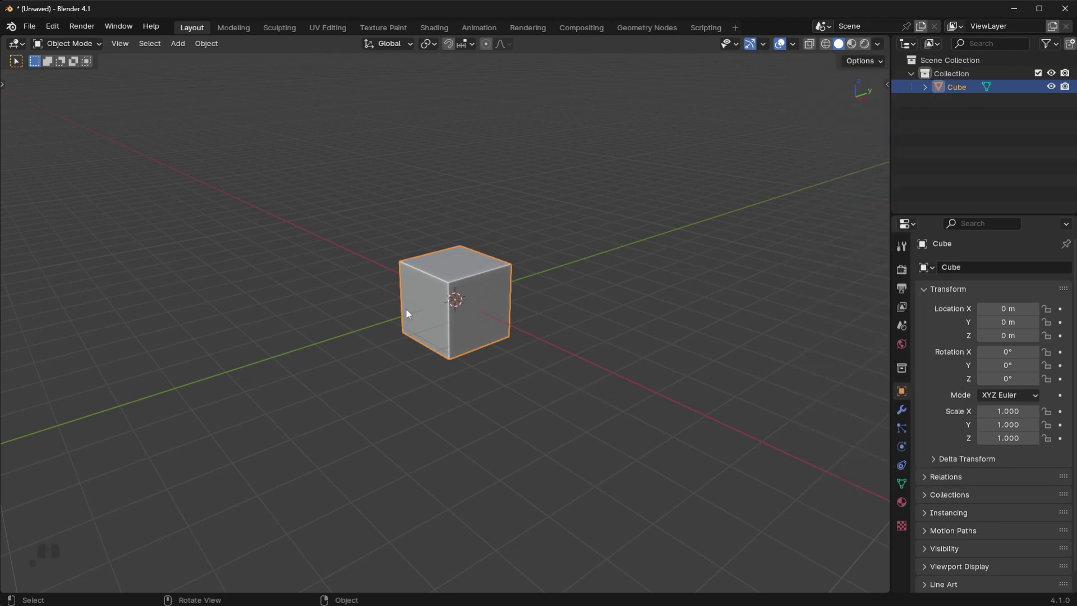
Step: Set the cavity Ridge value to 1.7 for both World Space and Screen Space
{"action": "left_click", "coordinate": [878, 45]}
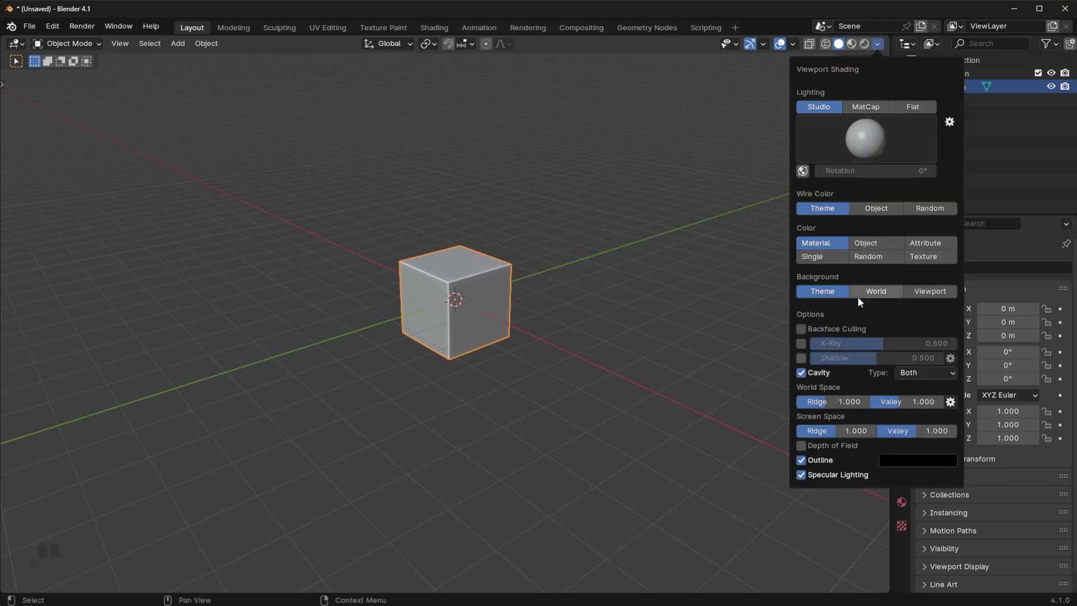
{"action": "left_click", "coordinate": [845, 401]}
{"action": "type", "text": "1.7"}
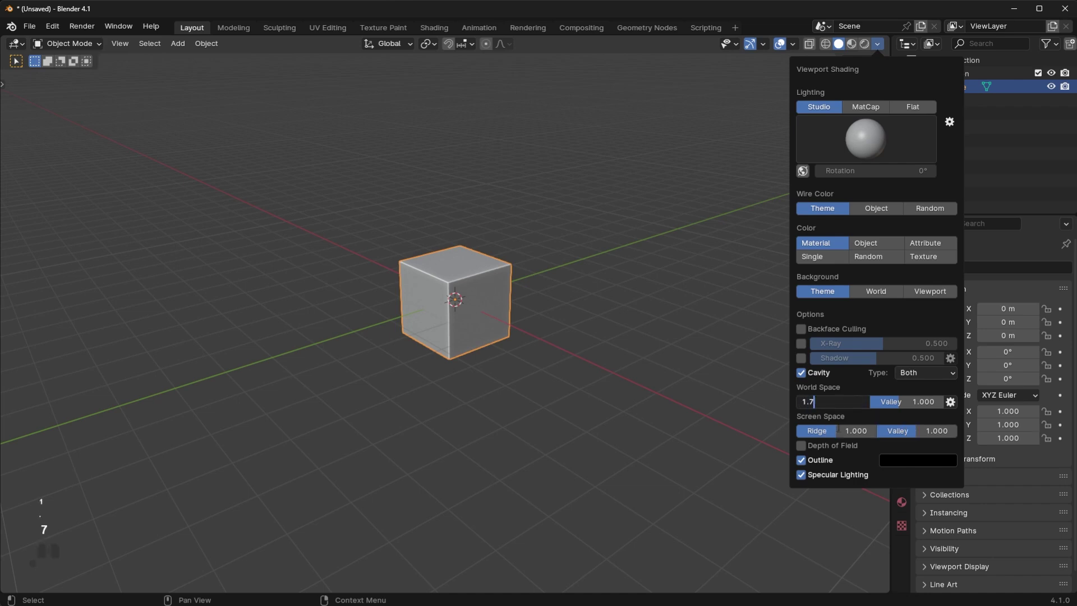
{"action": "left_click", "coordinate": [838, 429]}
{"action": "type", "text": "1.7"}
{"action": "key", "text": "Return"}
Step: Set the cavity Valley value to 0.7 for both World Space and Screen Space
{"action": "left_click", "coordinate": [922, 402]}
{"action": "type", "text": ".7"}
{"action": "left_click", "coordinate": [917, 431]}
{"action": "type", "text": ".7"}
{"action": "key", "text": "Return"}
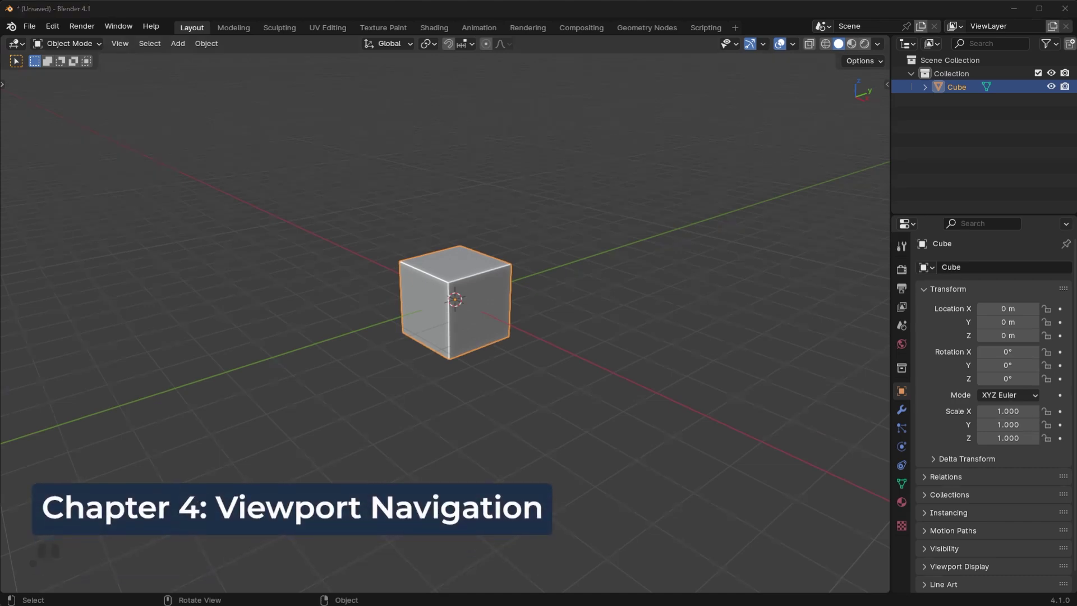
Step: Examine the cube from different angles, distances and positions by orbiting, zooming and panning the viewport
{"action": "middle_click_drag", "start_coordinate": [417, 344], "coordinate": [461, 365]}
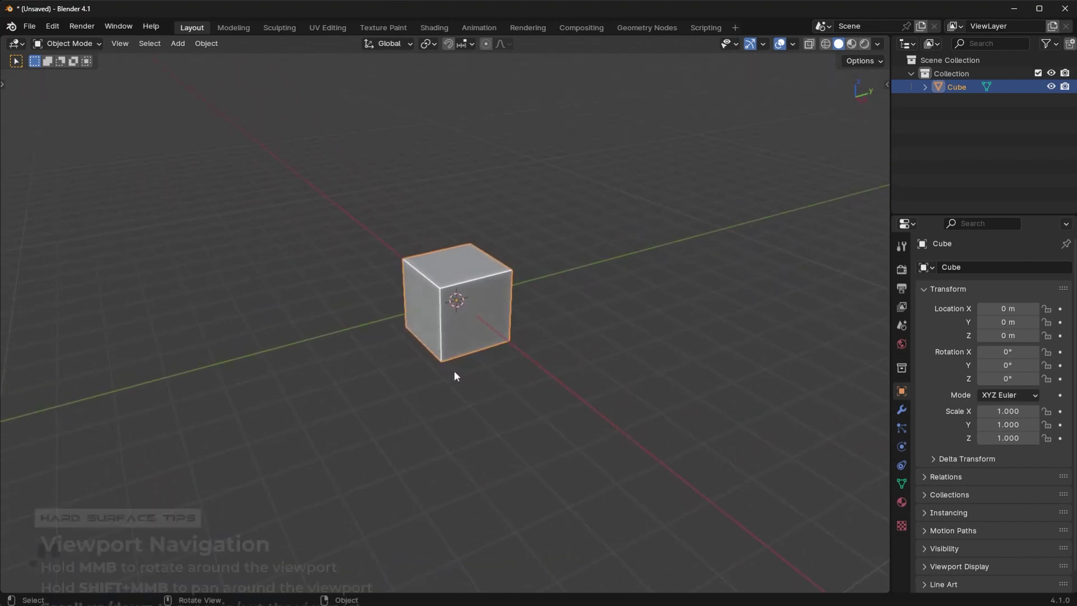
{"action": "middle_click_drag", "start_coordinate": [404, 293], "coordinate": [604, 256]}
{"action": "scroll", "coordinate": [567, 316], "scroll_direction": "up", "scroll_amount": 4}
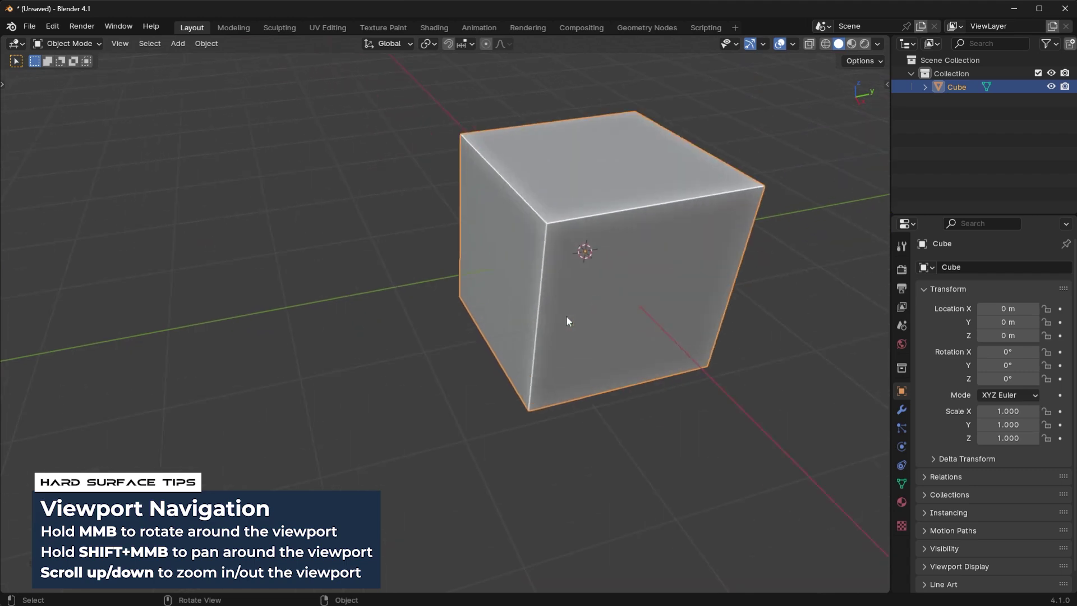
{"action": "scroll", "coordinate": [566, 315], "scroll_direction": "down", "scroll_amount": 4}
{"action": "scroll", "coordinate": [566, 315], "scroll_direction": "up", "scroll_amount": 5}
{"action": "scroll", "coordinate": [567, 314], "scroll_direction": "down", "scroll_amount": 4}
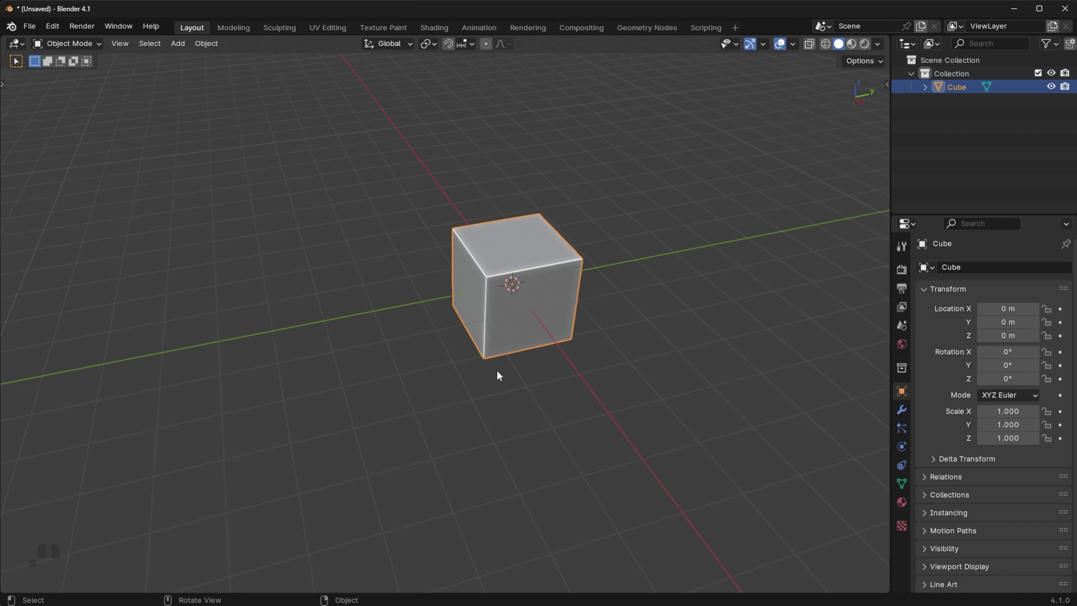
{"action": "middle_click_drag", "start_coordinate": [616, 354], "coordinate": [562, 323]}
{"action": "scroll", "coordinate": [583, 342], "scroll_direction": "down", "scroll_amount": 5}
{"action": "middle_click_drag", "start_coordinate": [573, 336], "coordinate": [599, 356], "text": "shift"}
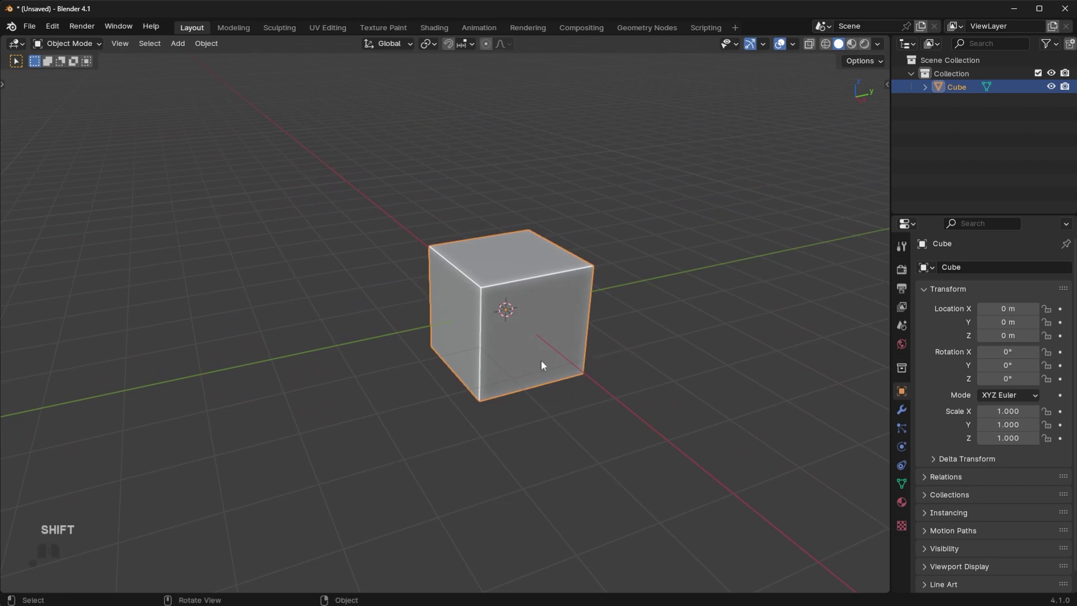
{"action": "middle_click_drag", "start_coordinate": [490, 365], "coordinate": [371, 322], "text": "shift"}
{"action": "scroll", "coordinate": [420, 312], "scroll_direction": "up", "scroll_amount": 4}
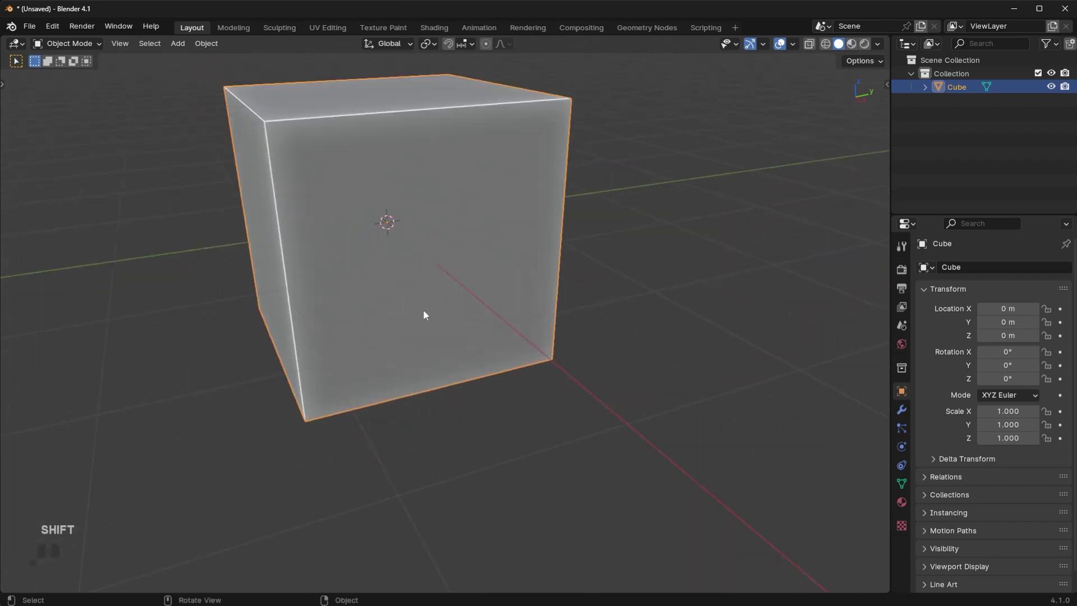
{"action": "scroll", "coordinate": [424, 310], "scroll_direction": "down", "scroll_amount": 4}
{"action": "scroll", "coordinate": [425, 309], "scroll_direction": "up", "scroll_amount": 2}
{"action": "scroll", "coordinate": [425, 309], "scroll_direction": "down", "scroll_amount": 2}
{"action": "mouse_move", "coordinate": [473, 253]}
{"action": "middle_mouse_down"}
{"action": "mouse_move", "coordinate": [413, 297]}
{"action": "mouse_move", "coordinate": [513, 258]}
{"action": "mouse_move", "coordinate": [446, 238]}
{"action": "mouse_move", "coordinate": [457, 262]}
{"action": "mouse_move", "coordinate": [482, 264]}
{"action": "middle_mouse_up"}
{"action": "middle_click_drag", "start_coordinate": [399, 296], "coordinate": [535, 396], "text": "shift"}
{"action": "scroll", "coordinate": [558, 314], "scroll_direction": "up", "scroll_amount": 5}
{"action": "scroll", "coordinate": [546, 331], "scroll_direction": "down", "scroll_amount": 5}
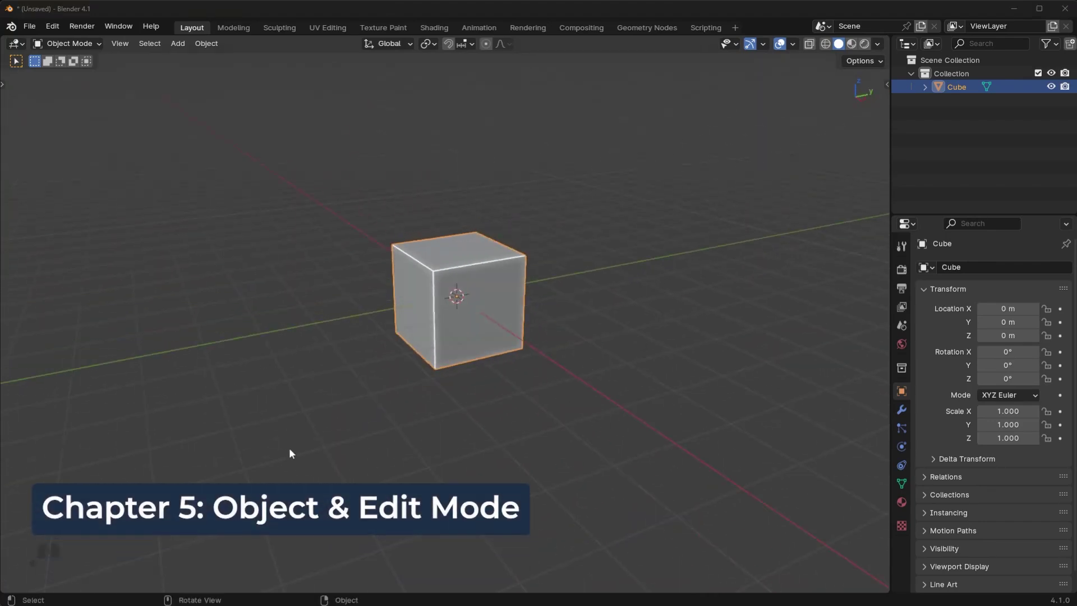
Step: Enter Edit Mode, try moving the cube's nearest top corner vertex freely, and cancel the move
{"action": "middle_click_drag", "start_coordinate": [325, 335], "coordinate": [359, 336]}
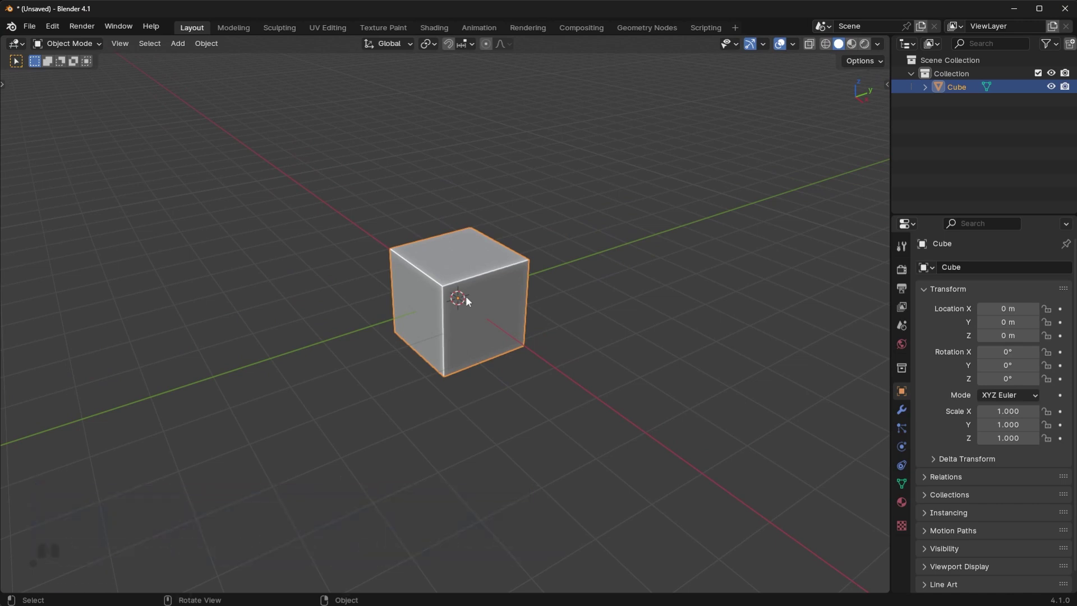
{"action": "key", "text": "Tab"}
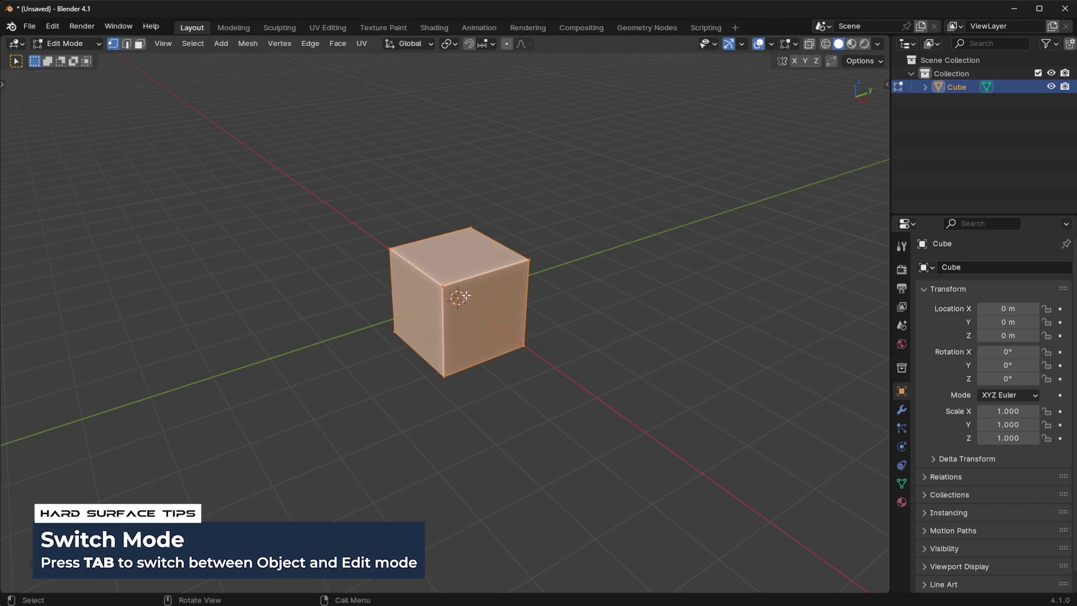
{"action": "left_click", "coordinate": [444, 286]}
{"action": "key", "text": "g"}
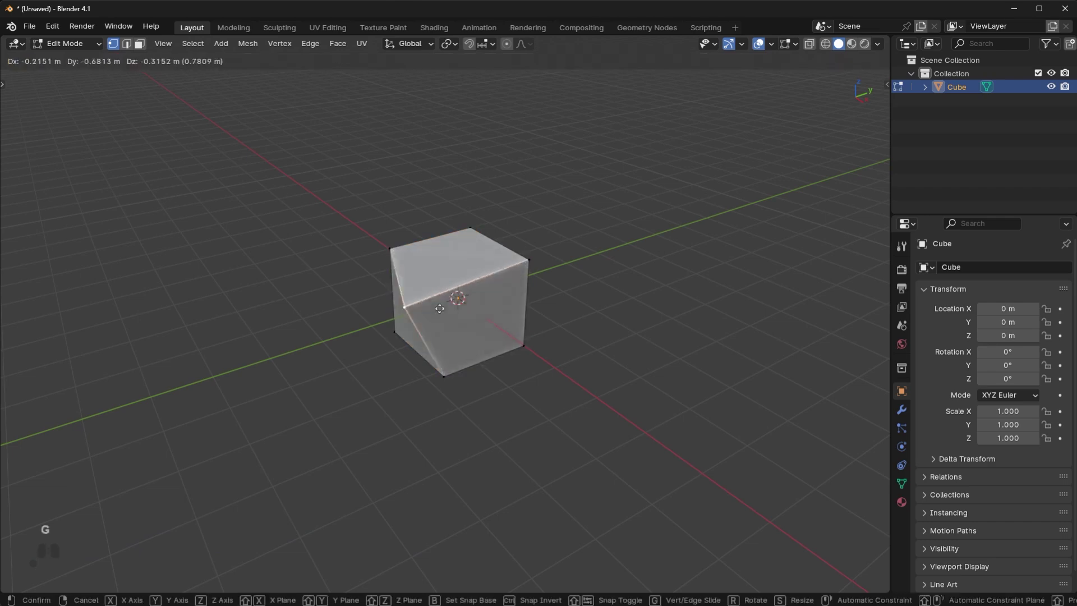
{"action": "right_click", "coordinate": [480, 314]}
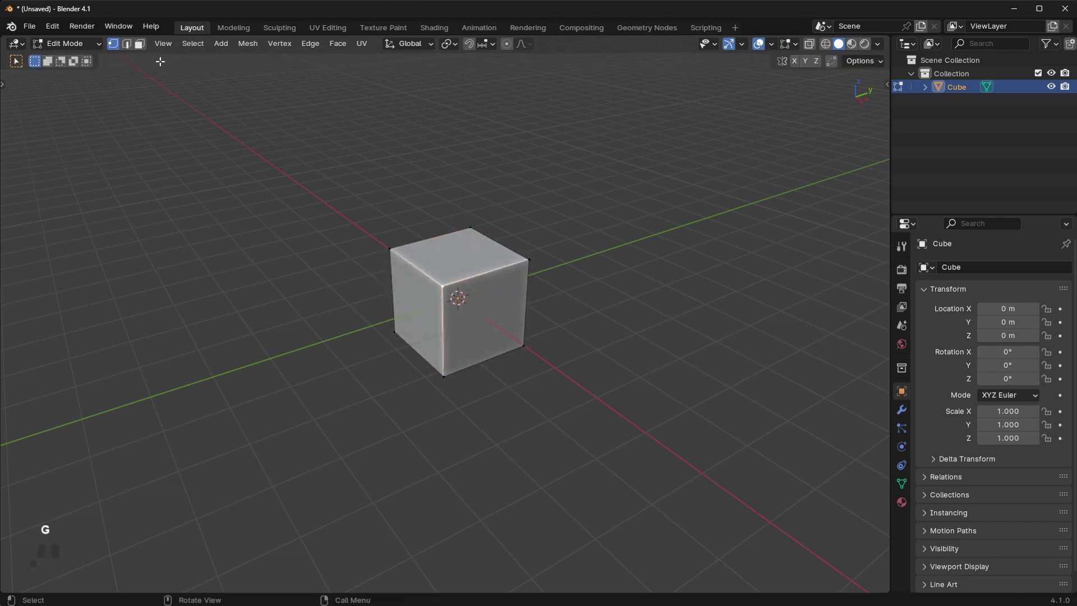
Step: In edge select mode, try moving the cube's top edge on the positive X side freely, and cancel the move
{"action": "left_click", "coordinate": [126, 44]}
{"action": "left_click", "coordinate": [477, 276]}
{"action": "key", "text": "g"}
{"action": "right_click", "coordinate": [554, 310]}
Step: In face select mode, try moving the cube's top face freely, cancel the move and return to Object Mode
{"action": "left_click", "coordinate": [140, 44]}
{"action": "left_click", "coordinate": [481, 271]}
{"action": "key", "text": "g"}
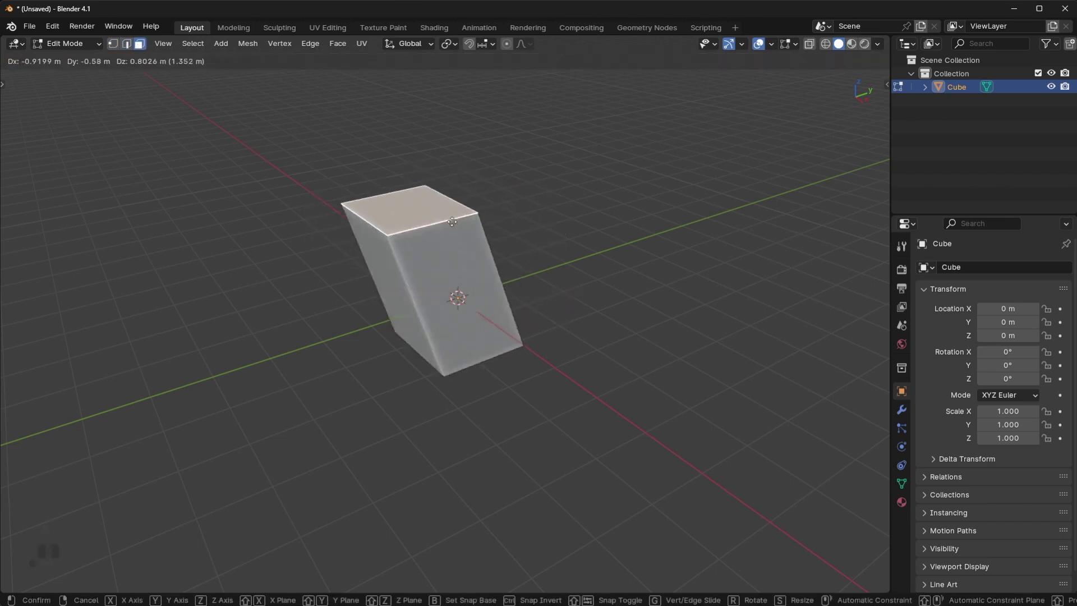
{"action": "right_click", "coordinate": [506, 248]}
{"action": "key", "text": "Tab"}
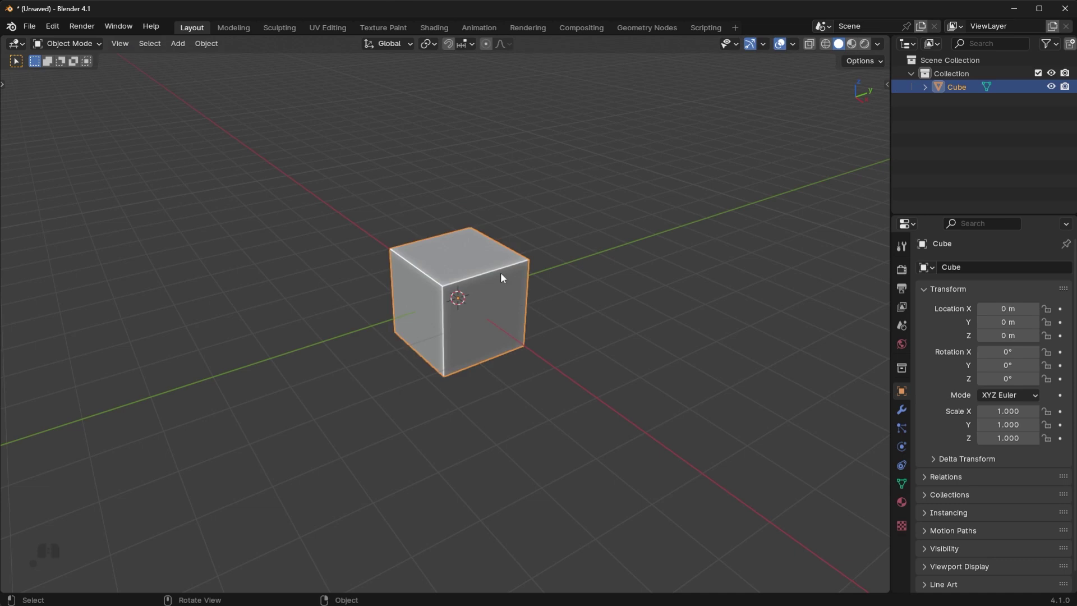
Step: Re-enter Edit Mode on the cube and cycle twice through the vertex, edge and face select modes
{"action": "key", "text": "Tab"}
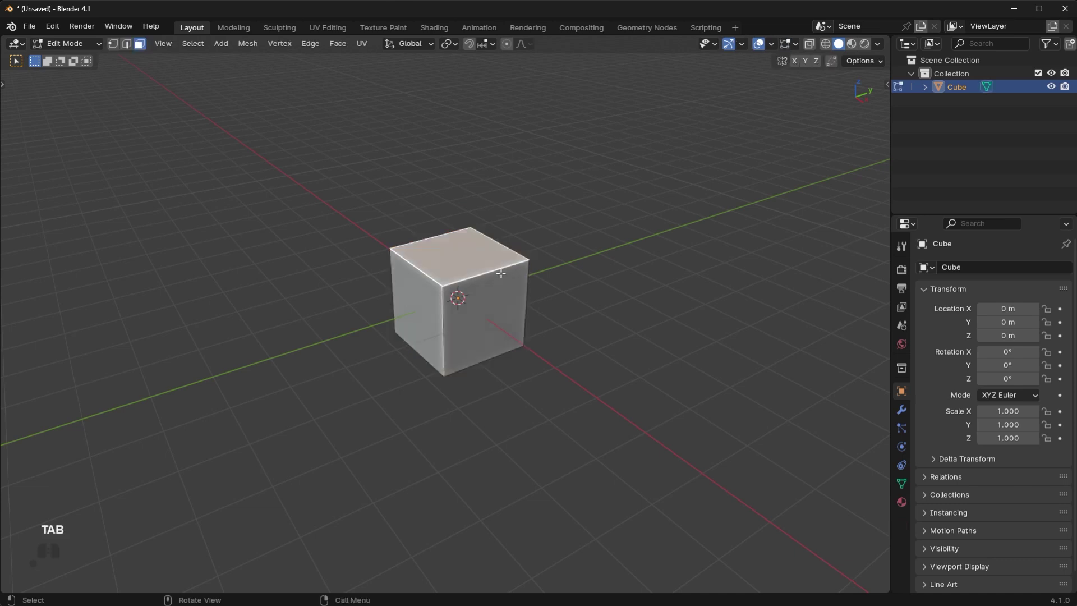
{"action": "left_click", "coordinate": [115, 48]}
{"action": "left_click", "coordinate": [128, 44]}
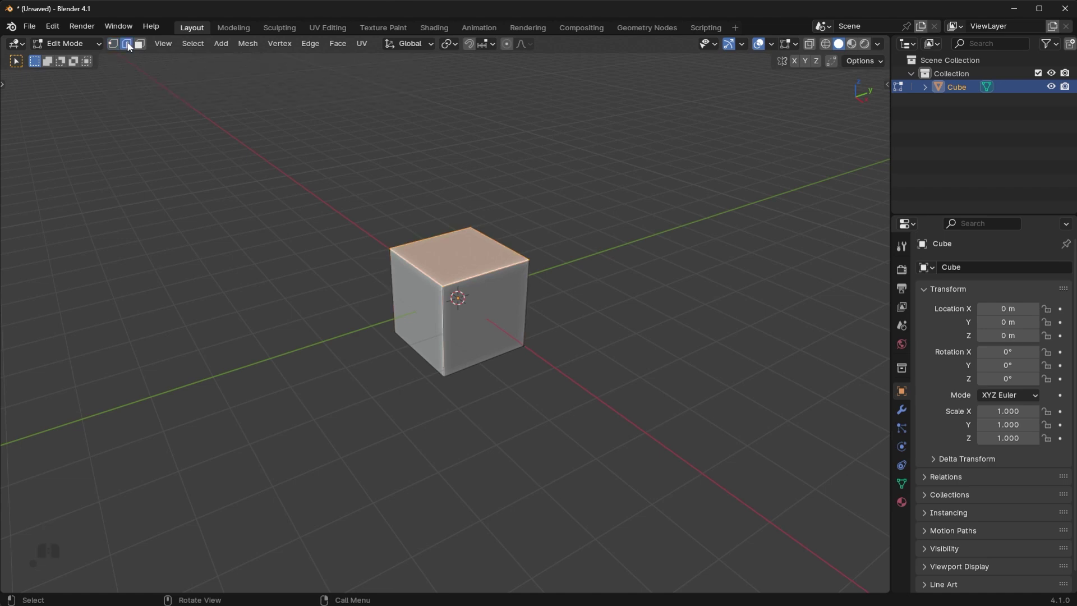
{"action": "left_click", "coordinate": [143, 48]}
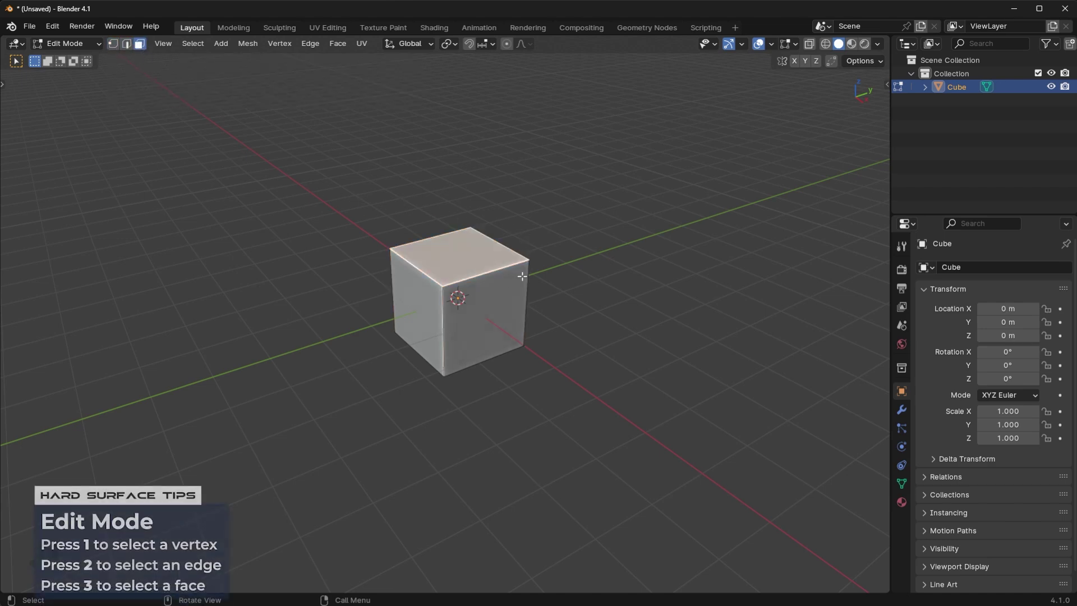
{"action": "key", "text": "1"}
{"action": "key", "text": "2"}
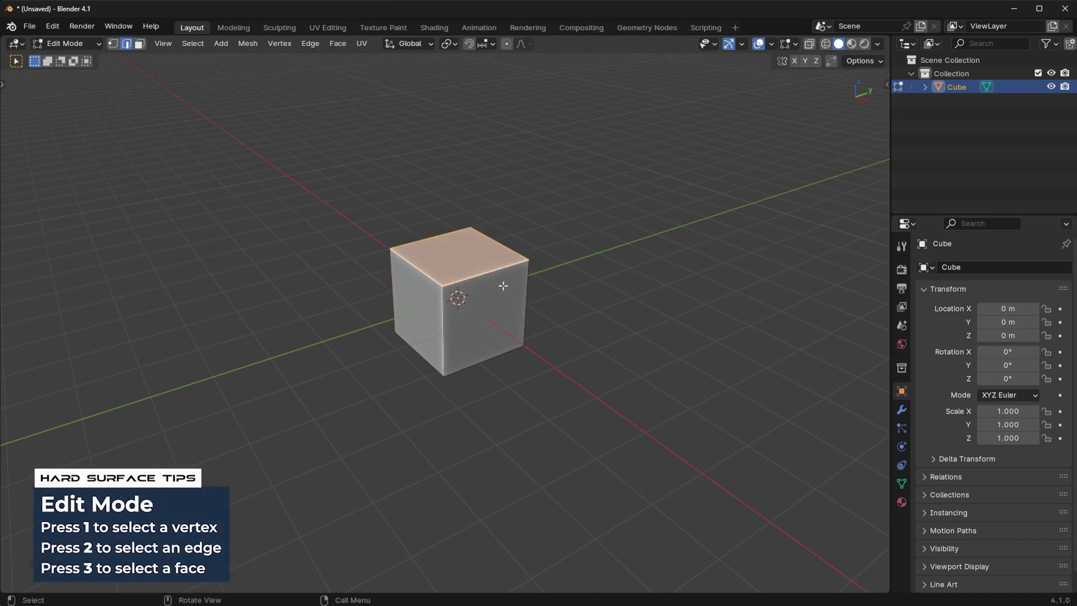
{"action": "key", "text": "3"}
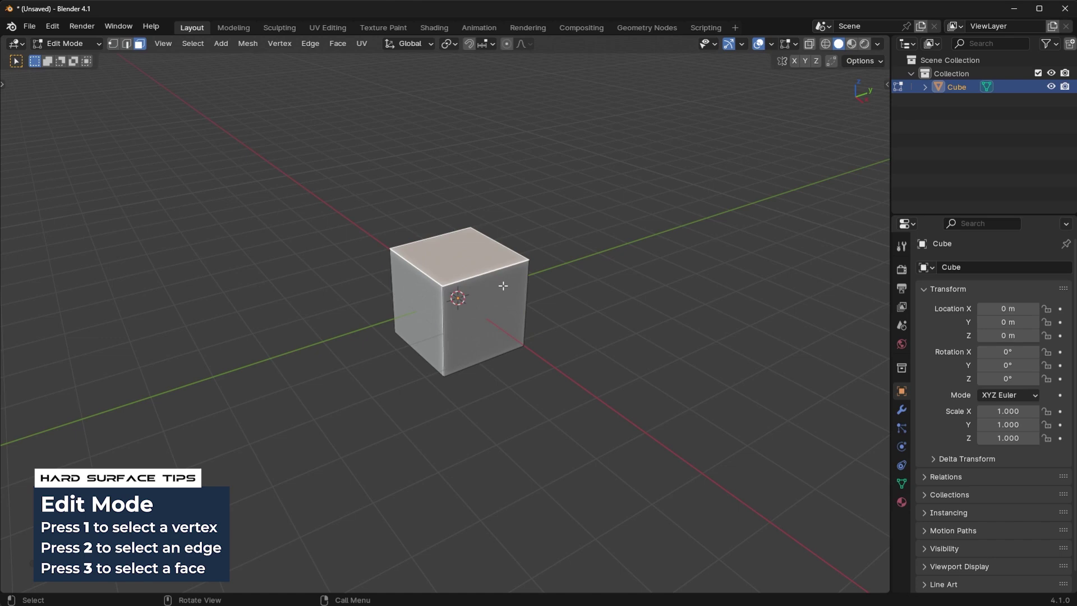
Step: In edge select mode, try moving only the cube's top edge on the positive X side along X and Z, and cancel
{"action": "key", "text": "2"}
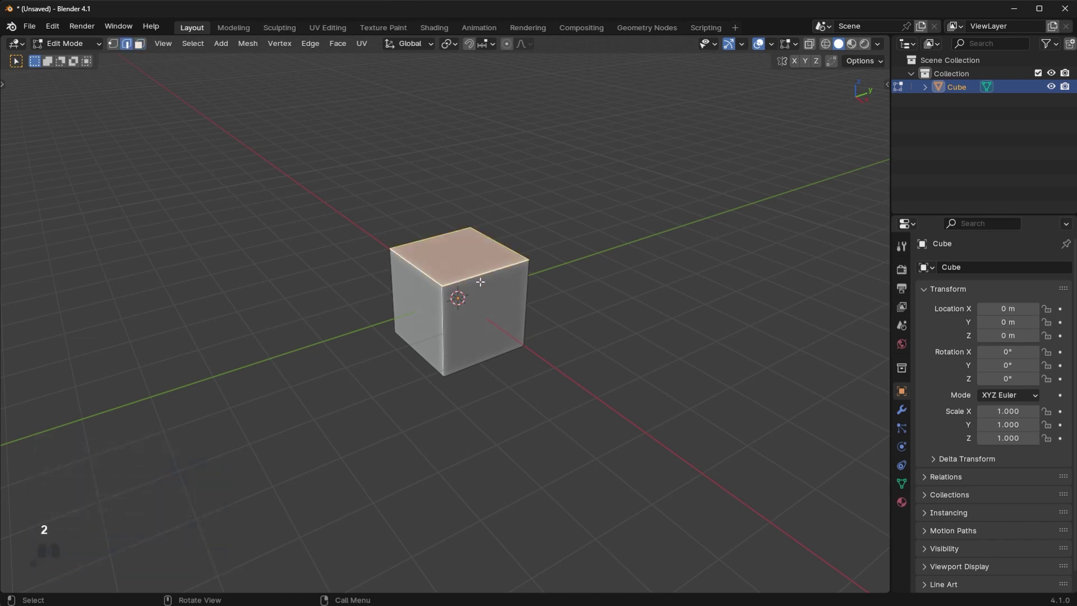
{"action": "key", "text": "alt+a"}
{"action": "middle_click_drag", "start_coordinate": [479, 278], "coordinate": [537, 284]}
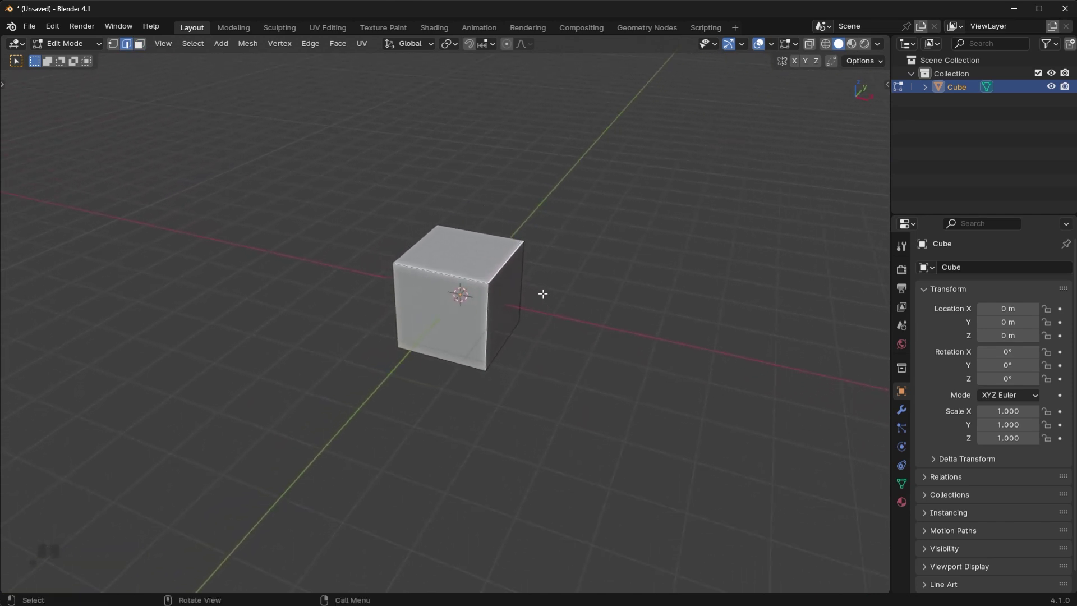
{"action": "key", "text": "g"}
{"action": "key", "text": "x"}
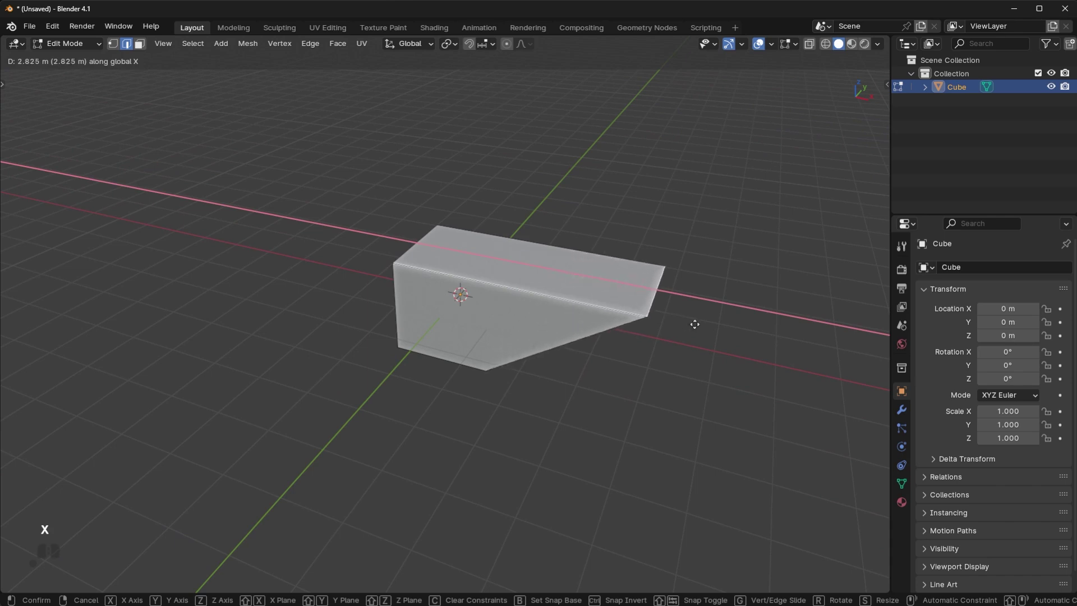
{"action": "key", "text": "z"}
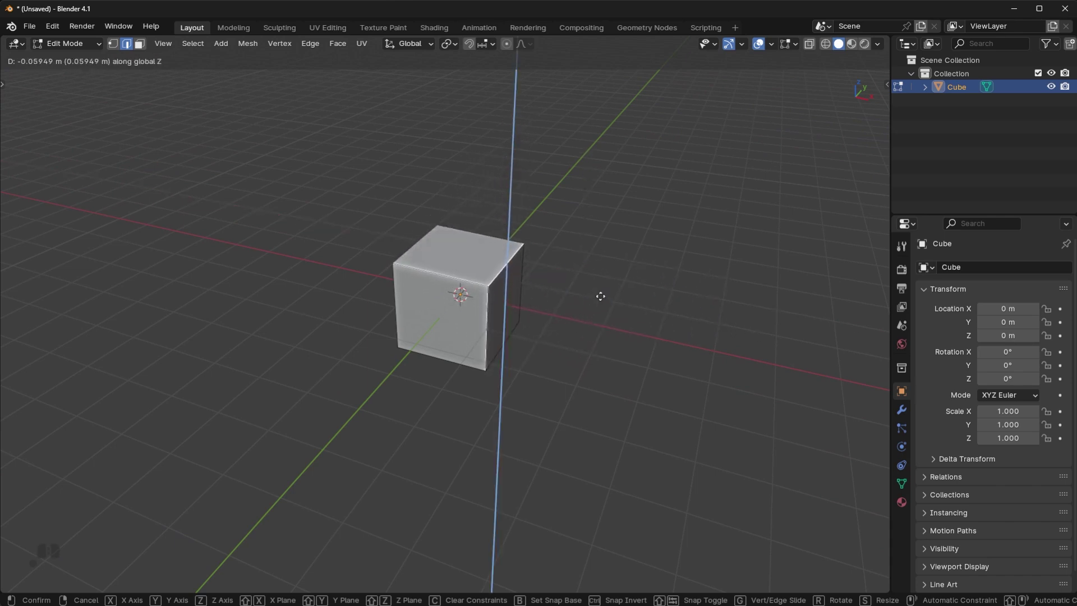
{"action": "right_click", "coordinate": [600, 296]}
Step: In face select mode, try moving the cube's top face along X, Y and Z, and cancel the move
{"action": "middle_click_drag", "start_coordinate": [635, 288], "coordinate": [589, 294]}
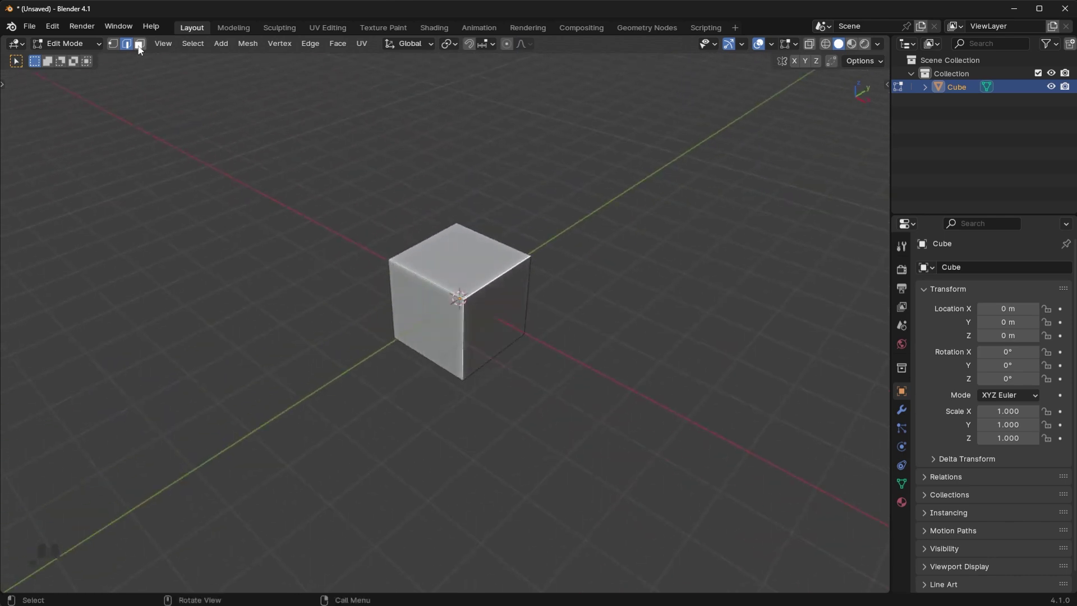
{"action": "middle_click_drag", "start_coordinate": [433, 235], "coordinate": [601, 325]}
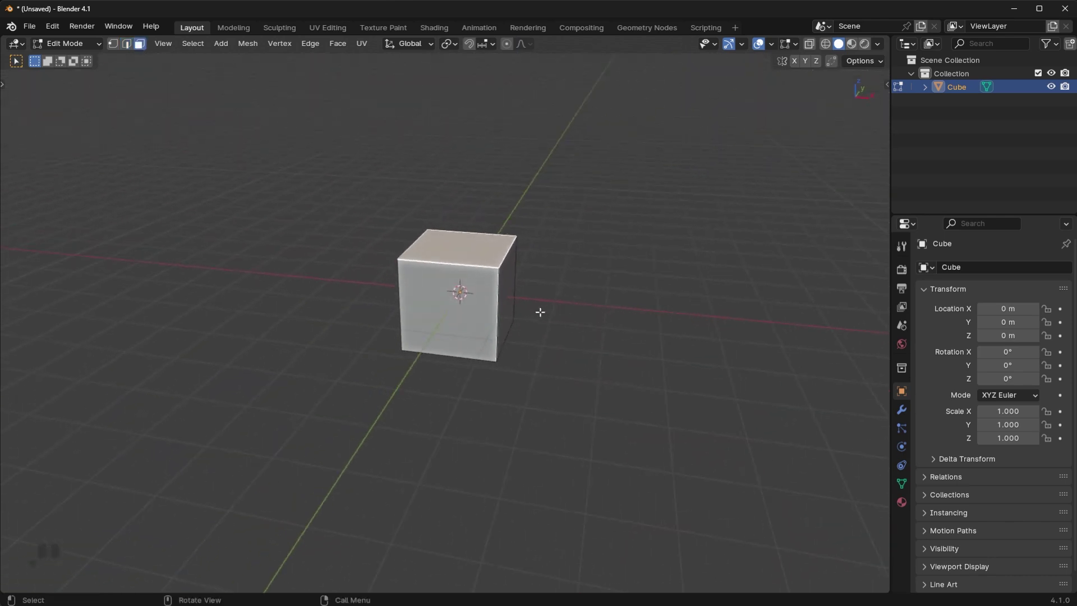
{"action": "key", "text": "g"}
{"action": "key", "text": "x"}
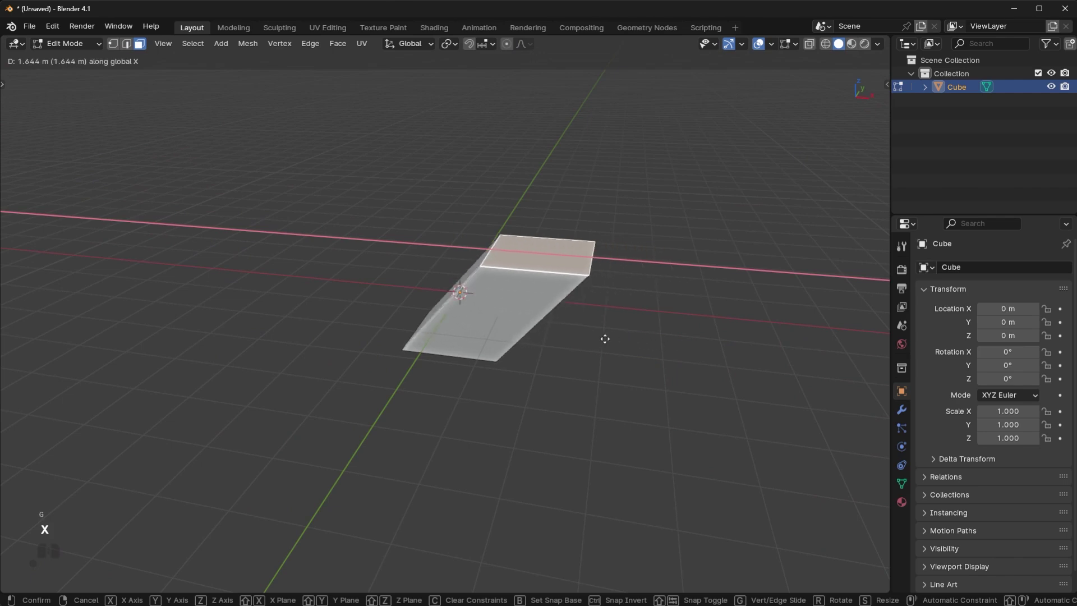
{"action": "key", "text": "y"}
{"action": "key", "text": "z"}
{"action": "right_click", "coordinate": [578, 269]}
Step: Try tilting the cube's top face by rotating it around the X axis, and undo the rotation
{"action": "middle_click_drag", "start_coordinate": [580, 272], "coordinate": [619, 230]}
{"action": "key", "text": "r"}
{"action": "key", "text": "x"}
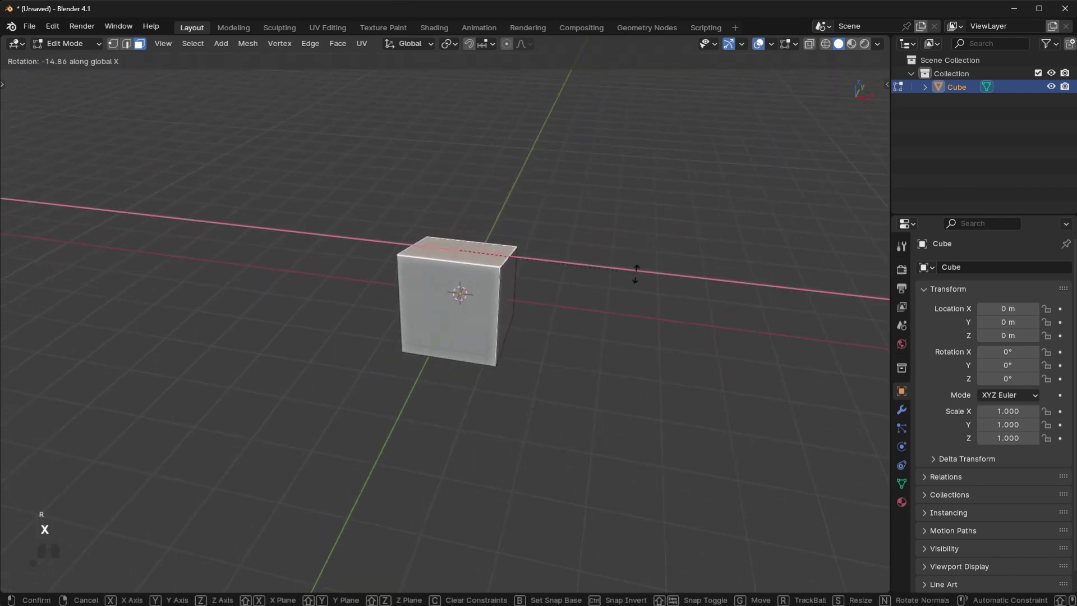
{"action": "left_click", "coordinate": [593, 355]}
{"action": "middle_click_drag", "start_coordinate": [593, 354], "coordinate": [504, 304]}
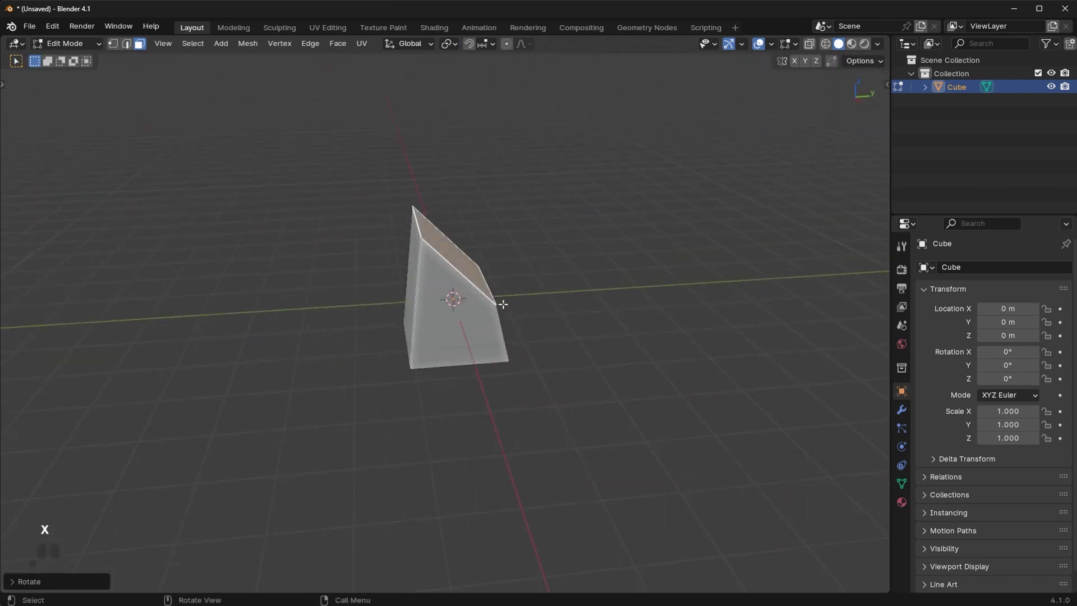
{"action": "key", "text": "ctrl+z"}
Step: Try rotating the cube's top face around the Z axis, and cancel the rotation
{"action": "middle_click_drag", "start_coordinate": [664, 356], "coordinate": [634, 354]}
{"action": "key", "text": "r"}
{"action": "key", "text": "z"}
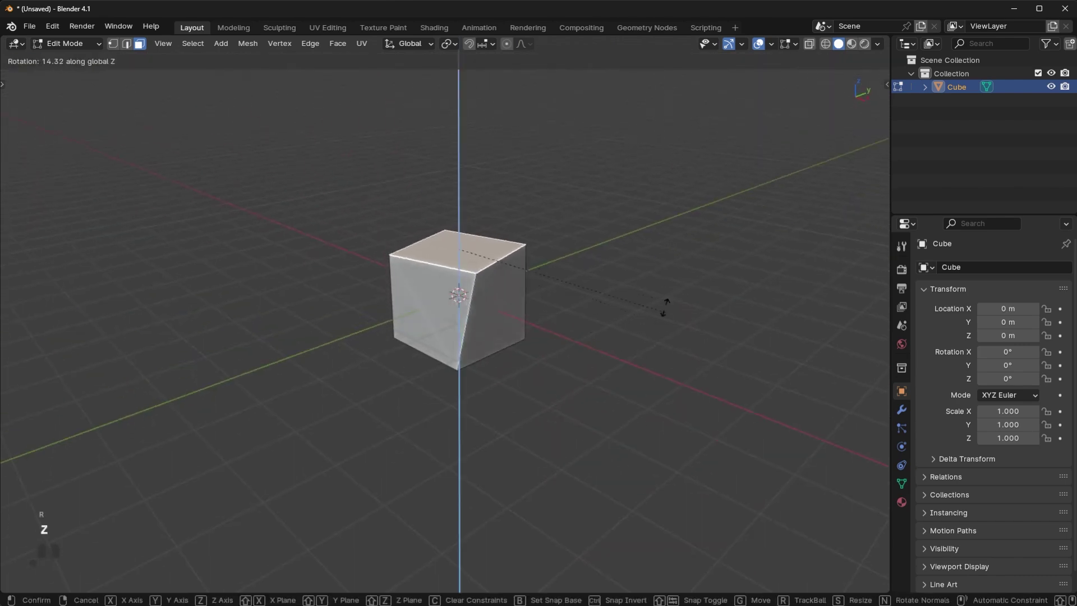
{"action": "right_click", "coordinate": [575, 306]}
Step: Try rotating the cube's top face around X and switch the constraint to Y, and cancel the rotation
{"action": "middle_click_drag", "start_coordinate": [575, 306], "coordinate": [606, 302]}
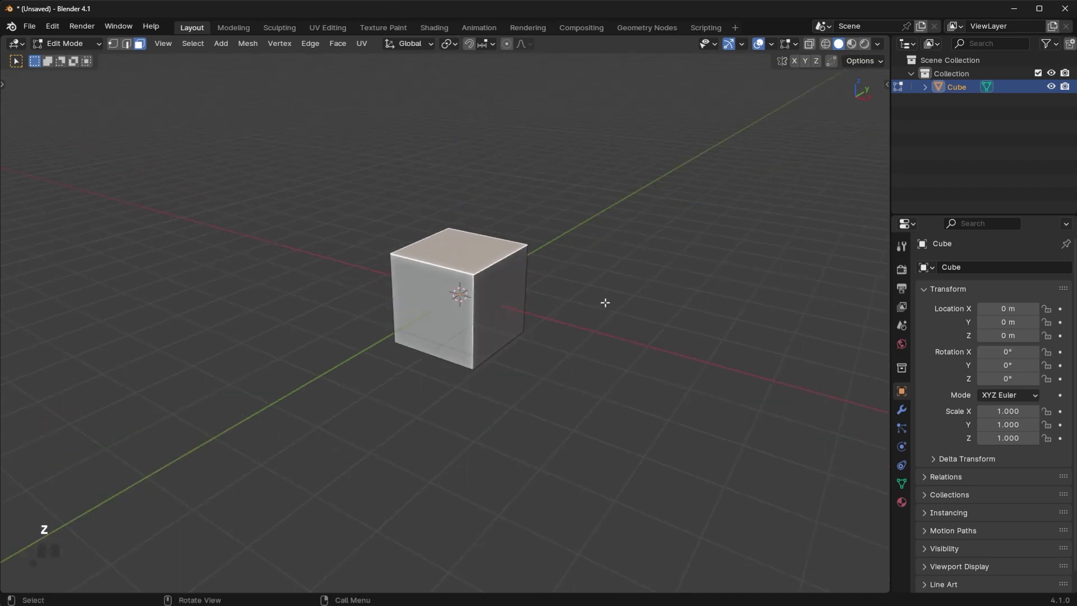
{"action": "key", "text": "r"}
{"action": "key", "text": "x"}
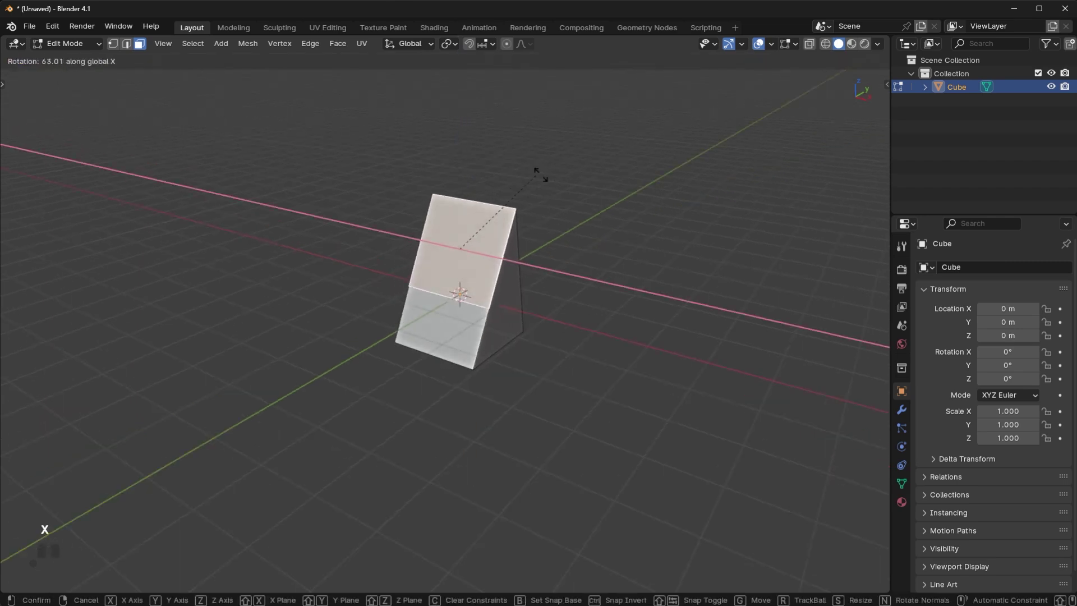
{"action": "key", "text": "y"}
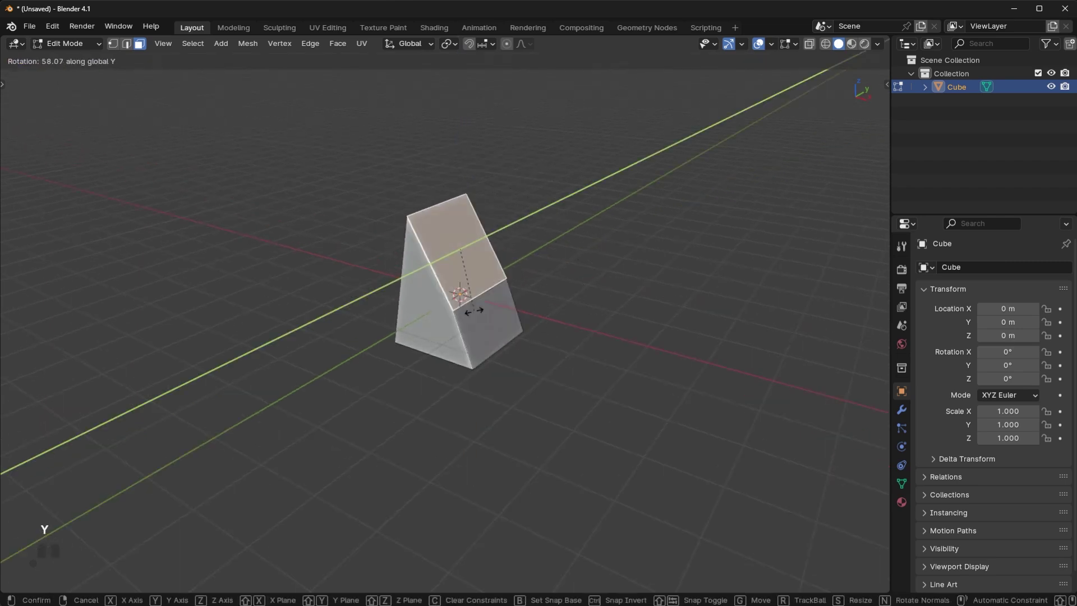
{"action": "right_click", "coordinate": [505, 291]}
Step: In vertex select mode, try moving the cube's nearest top corner vertex freely, and cancel the move
{"action": "left_click", "coordinate": [113, 44]}
{"action": "left_click", "coordinate": [486, 276]}
{"action": "key", "text": "g"}
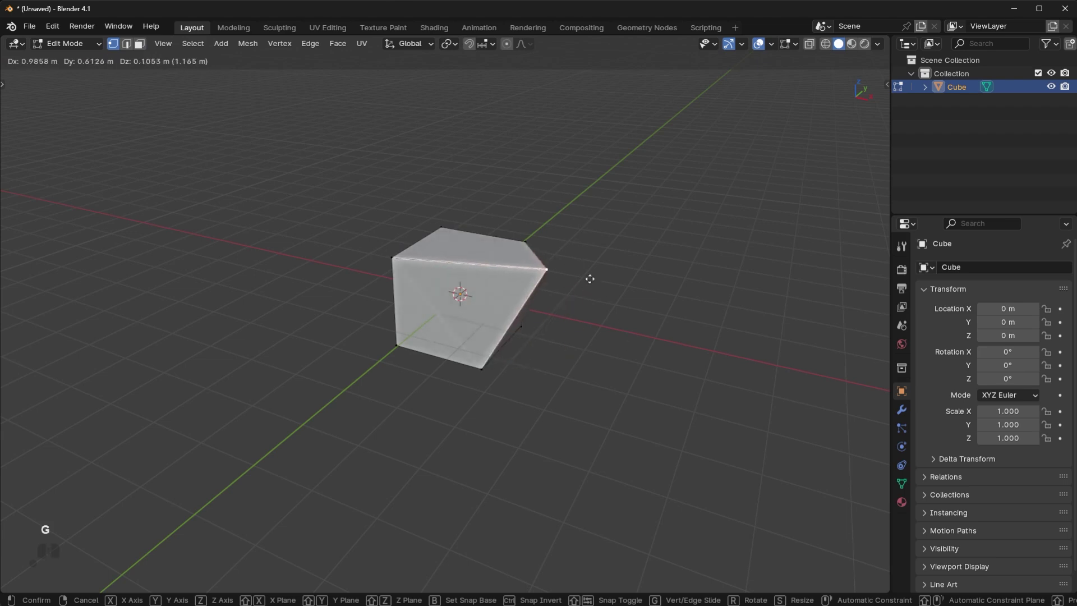
{"action": "right_click", "coordinate": [511, 288]}
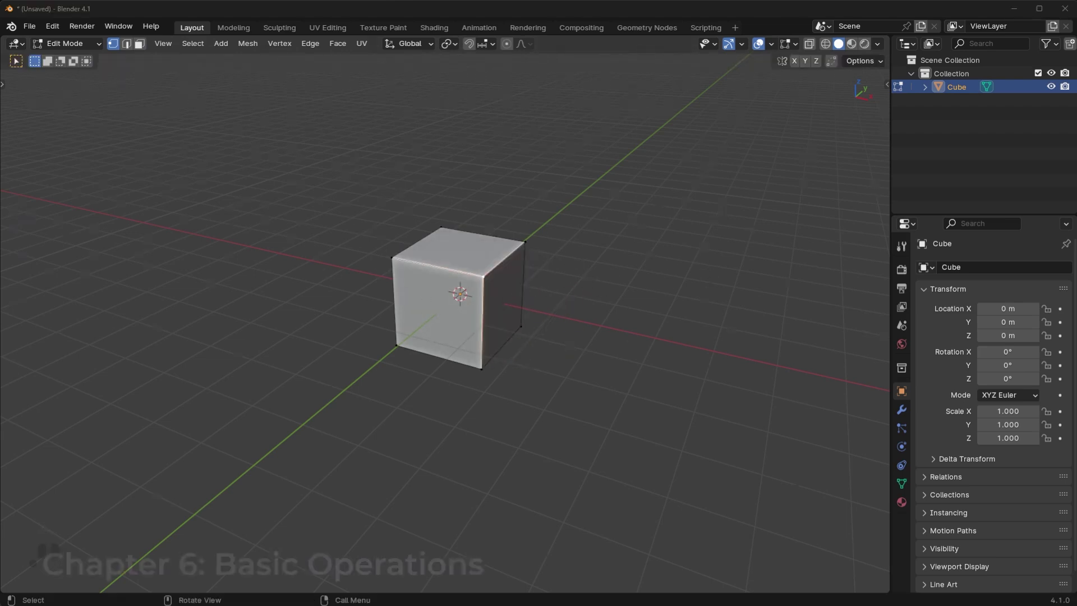
Step: Switch to face select mode and select only the cube's top face
{"action": "mouse_move", "coordinate": [565, 339]}
{"action": "middle_mouse_down"}
{"action": "mouse_move", "coordinate": [561, 351]}
{"action": "mouse_move", "coordinate": [539, 352]}
{"action": "mouse_move", "coordinate": [570, 339]}
{"action": "middle_mouse_up"}
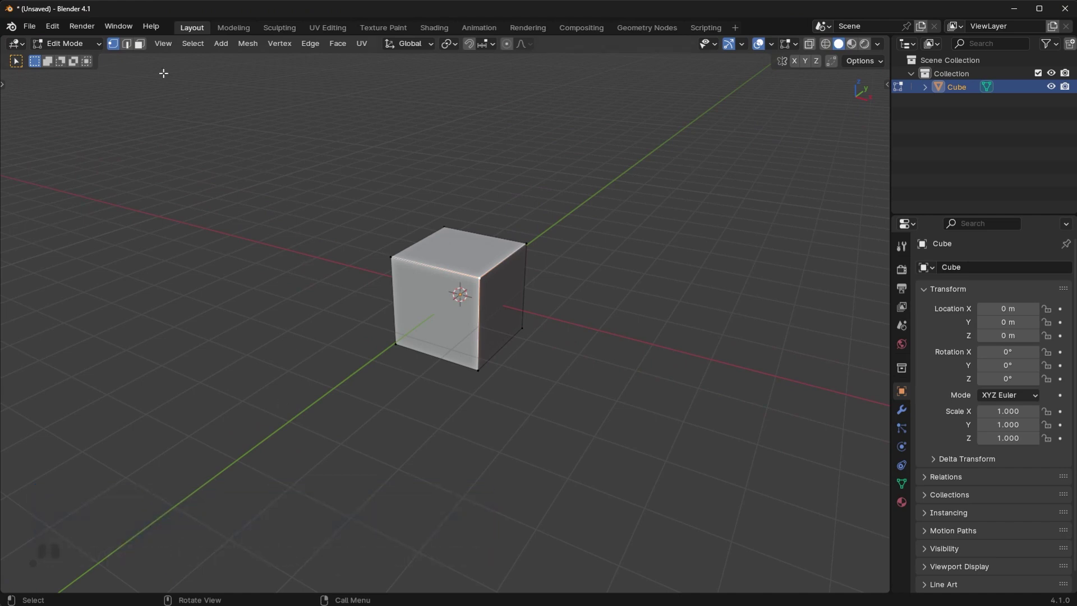
{"action": "left_click", "coordinate": [141, 48]}
{"action": "left_click", "coordinate": [455, 249]}
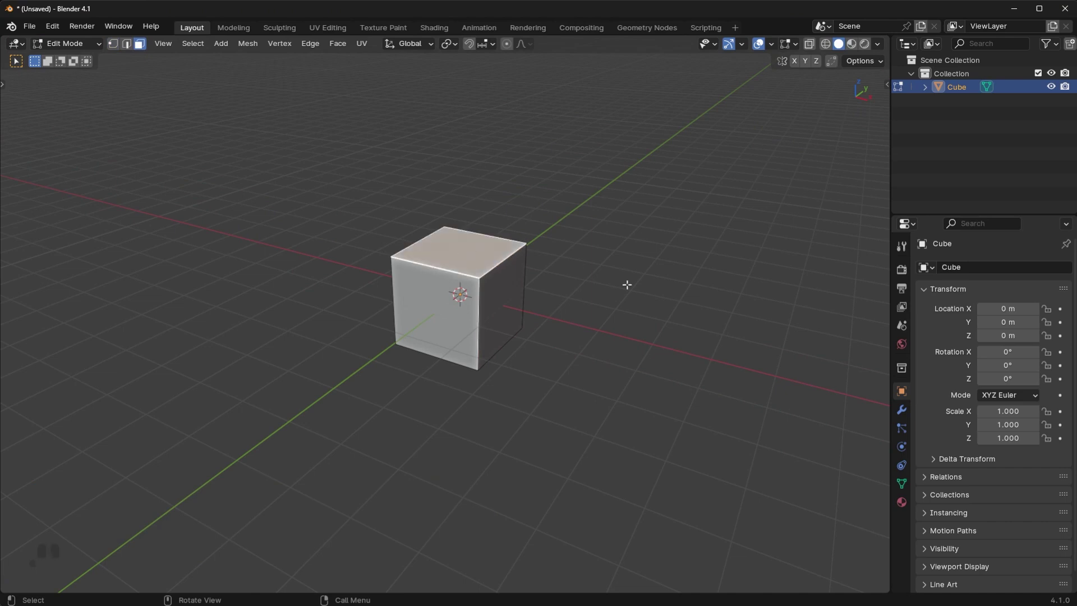
Step: Try extruding the cube's top face upward, and undo the extrusion
{"action": "key", "text": "e"}
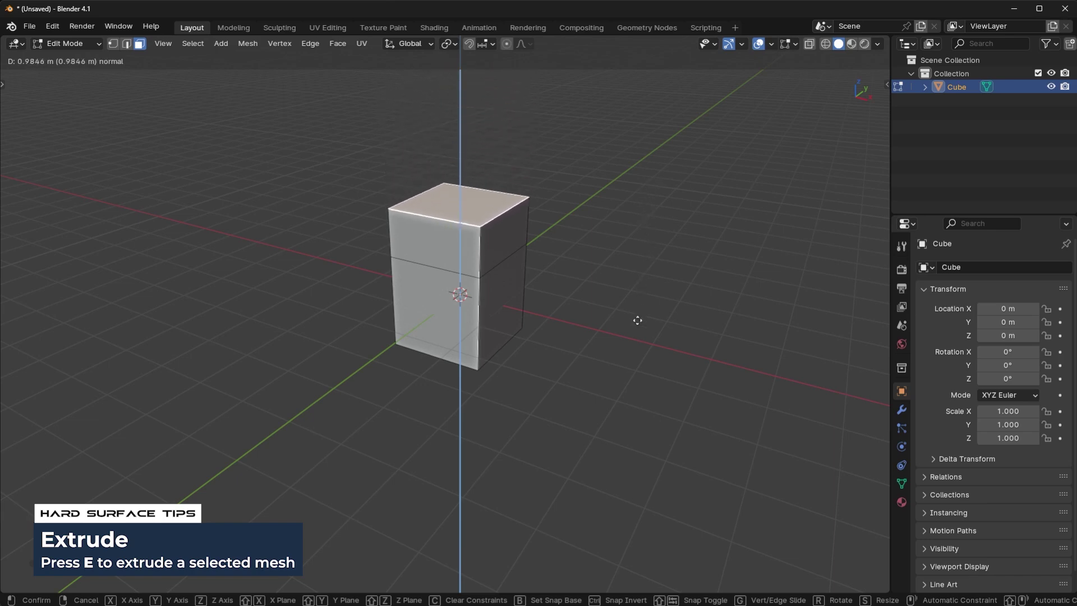
{"action": "right_click", "coordinate": [655, 230]}
{"action": "key", "text": "ctrl+z"}
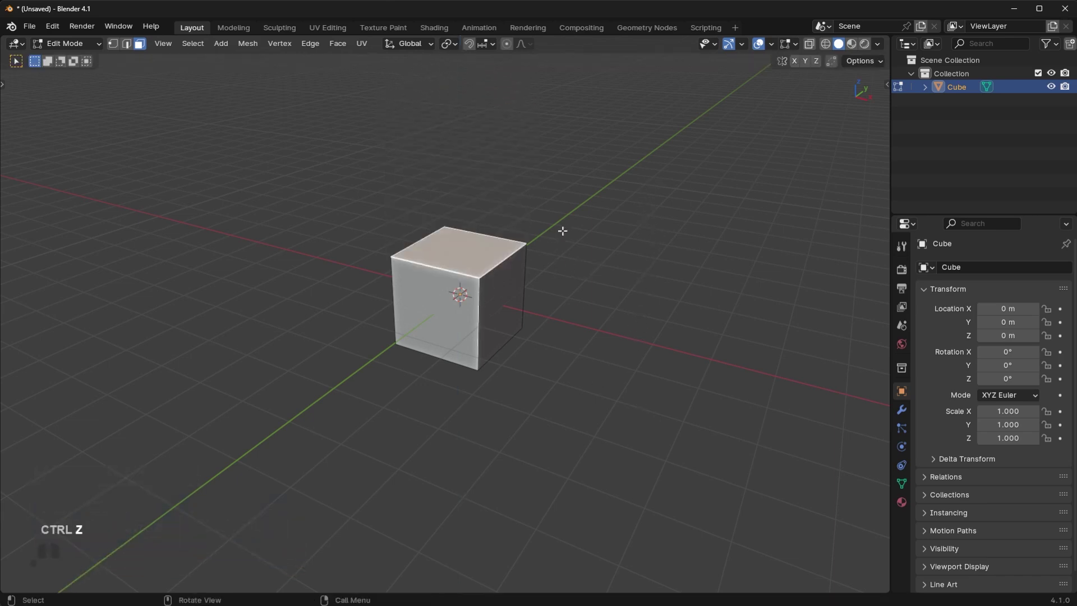
{"action": "key", "text": "r"}
{"action": "key", "text": "Escape"}
Step: Abort an extrusion of the cube's top face, try moving the face left behind freely, and undo the move
{"action": "key", "text": "e"}
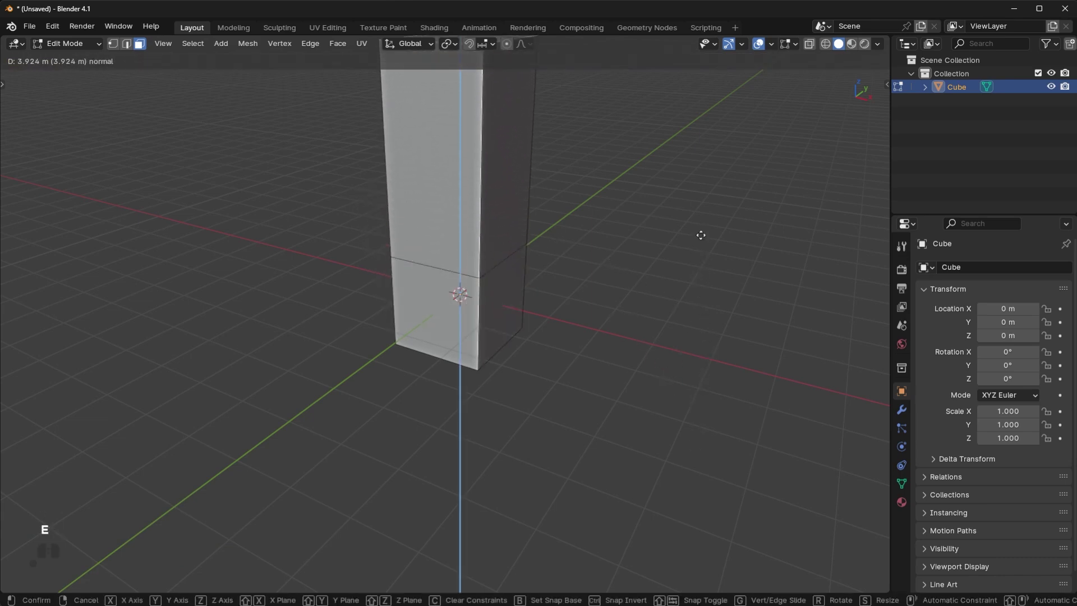
{"action": "right_click", "coordinate": [701, 234]}
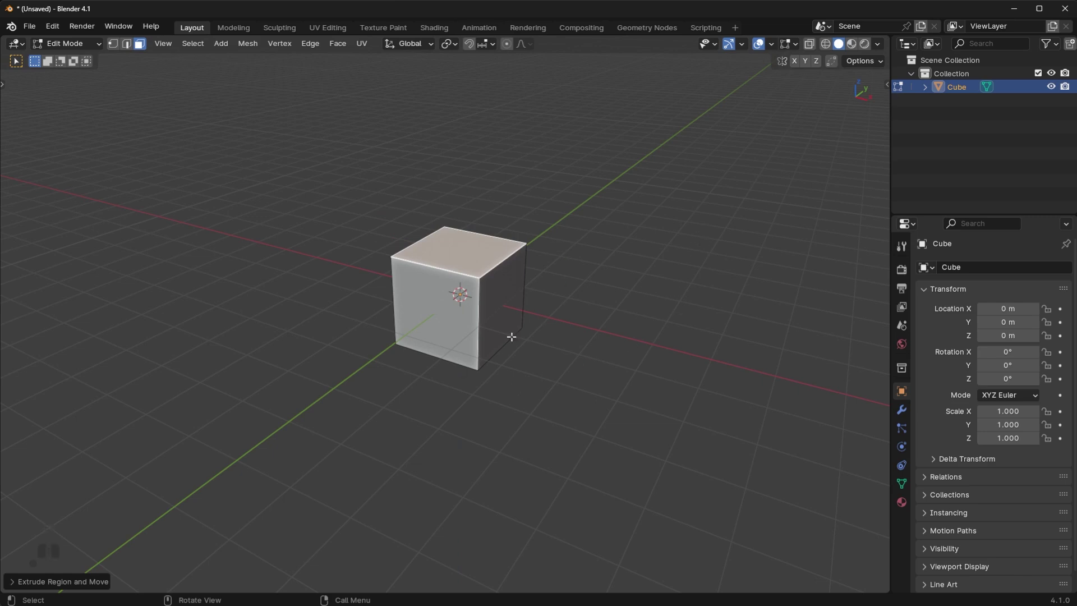
{"action": "scroll", "coordinate": [527, 318], "scroll_direction": "up", "scroll_amount": 4}
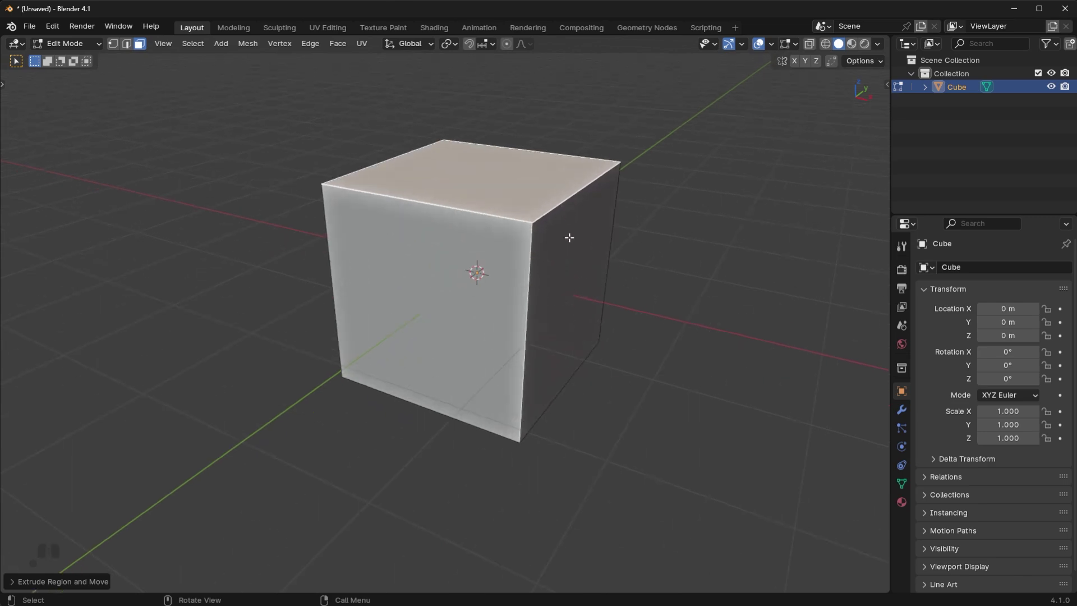
{"action": "key", "text": "g"}
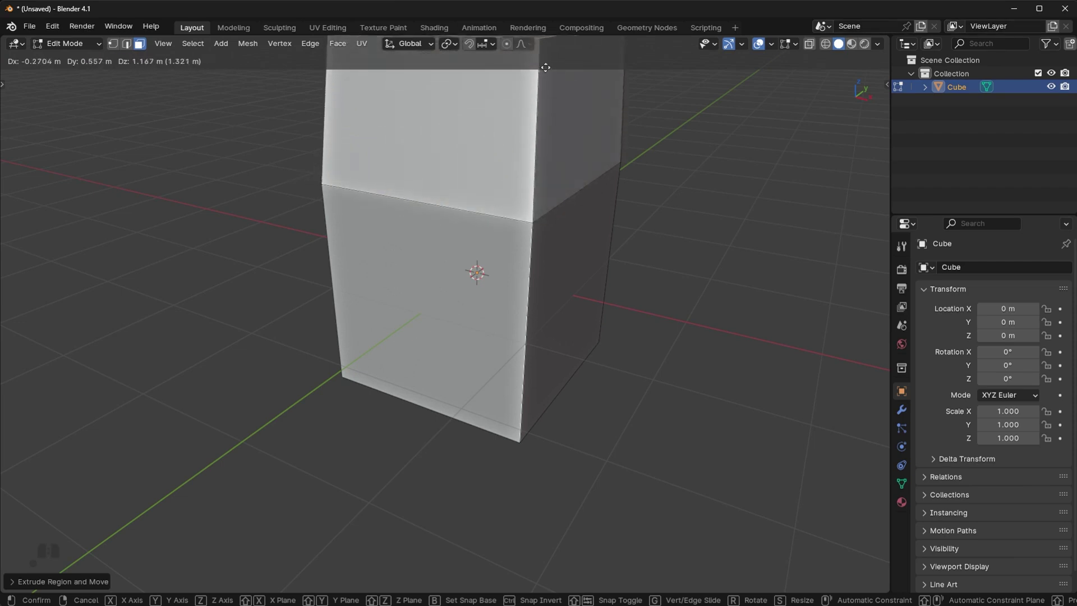
{"action": "left_click", "coordinate": [481, 217]}
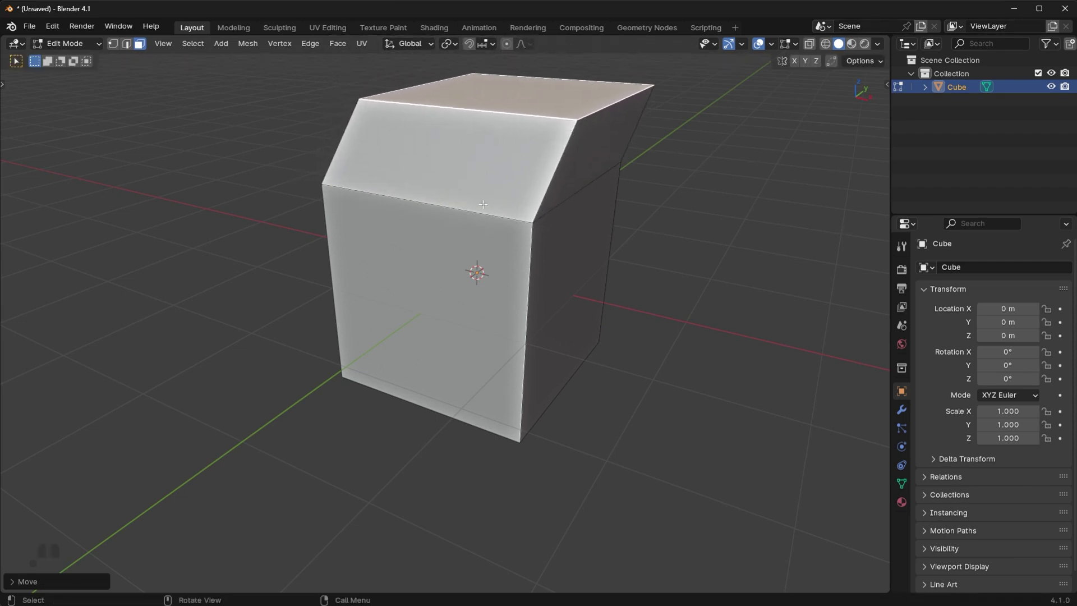
{"action": "middle_click_drag", "start_coordinate": [571, 244], "coordinate": [470, 215]}
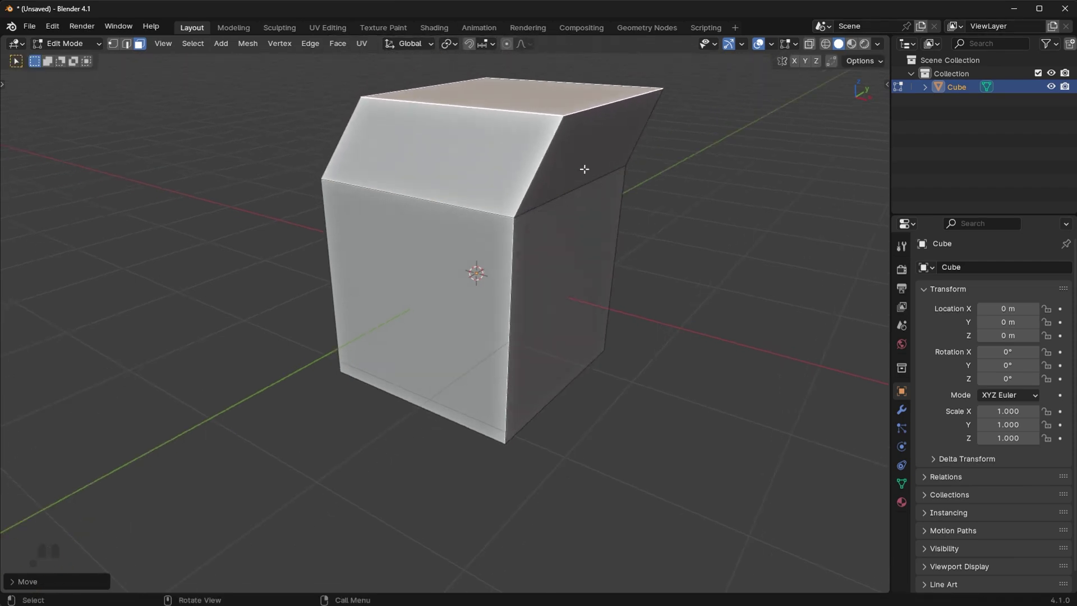
{"action": "key", "text": "ctrl+z"}
Step: Try moving the cube's top face freely once more, and cancel the move
{"action": "scroll", "coordinate": [625, 266], "scroll_direction": "down", "scroll_amount": 3}
{"action": "key", "text": "g"}
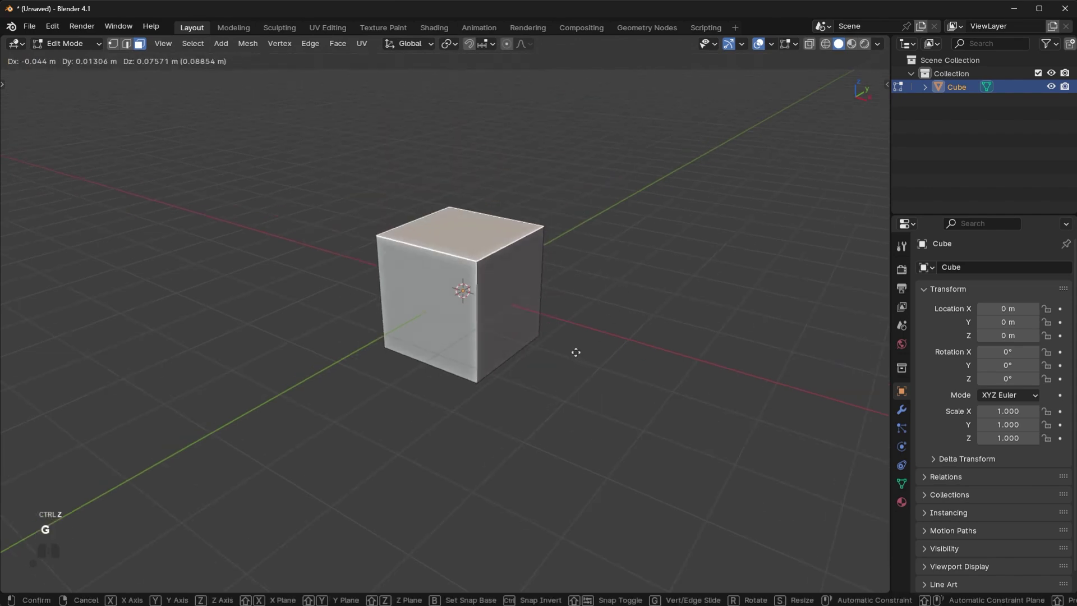
{"action": "right_click", "coordinate": [597, 279]}
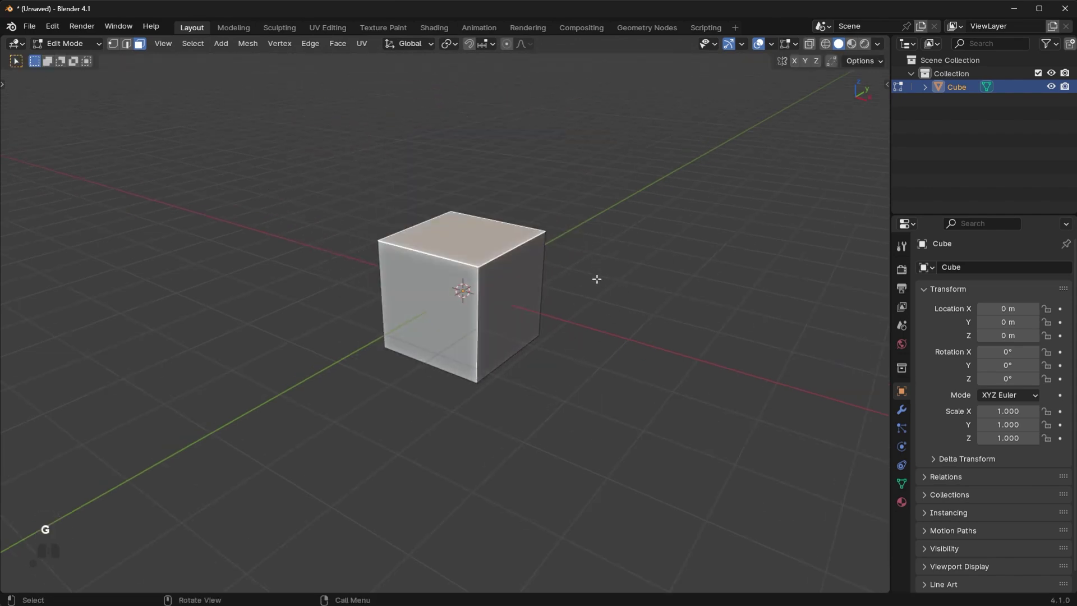
Step: Abort another extrusion of the cube's top face, and undo it to remove the leftover duplicate geometry
{"action": "key", "text": "e"}
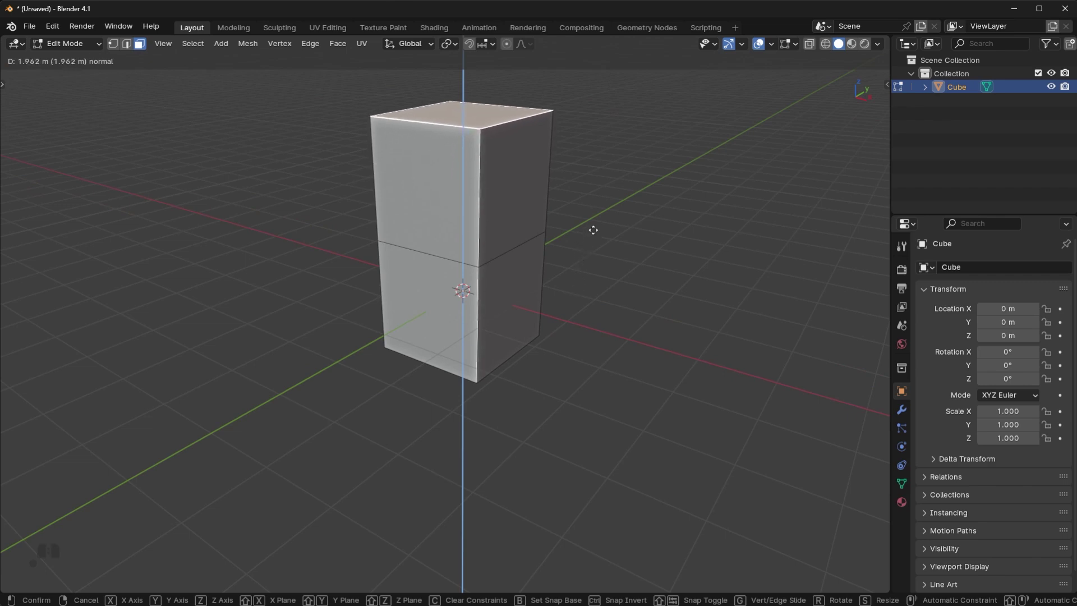
{"action": "right_click", "coordinate": [627, 190]}
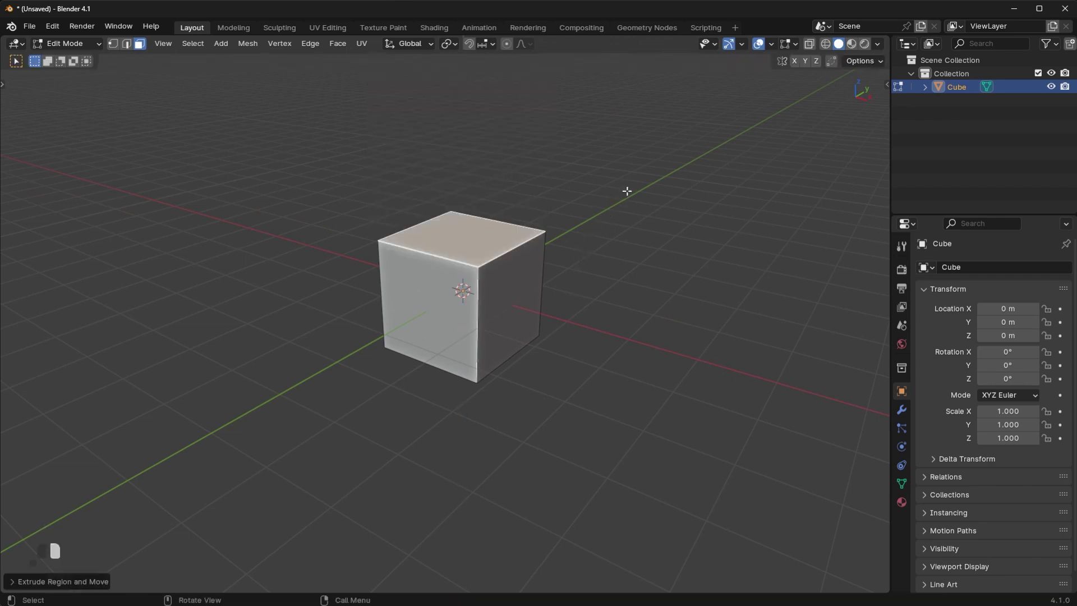
{"action": "right_click", "coordinate": [582, 147]}
{"action": "key", "text": "ctrl+z"}
Step: Extrude the cube's top face upward into a second block, and extrude that block's positive X face outward
{"action": "scroll", "coordinate": [516, 289], "scroll_direction": "down", "scroll_amount": 2}
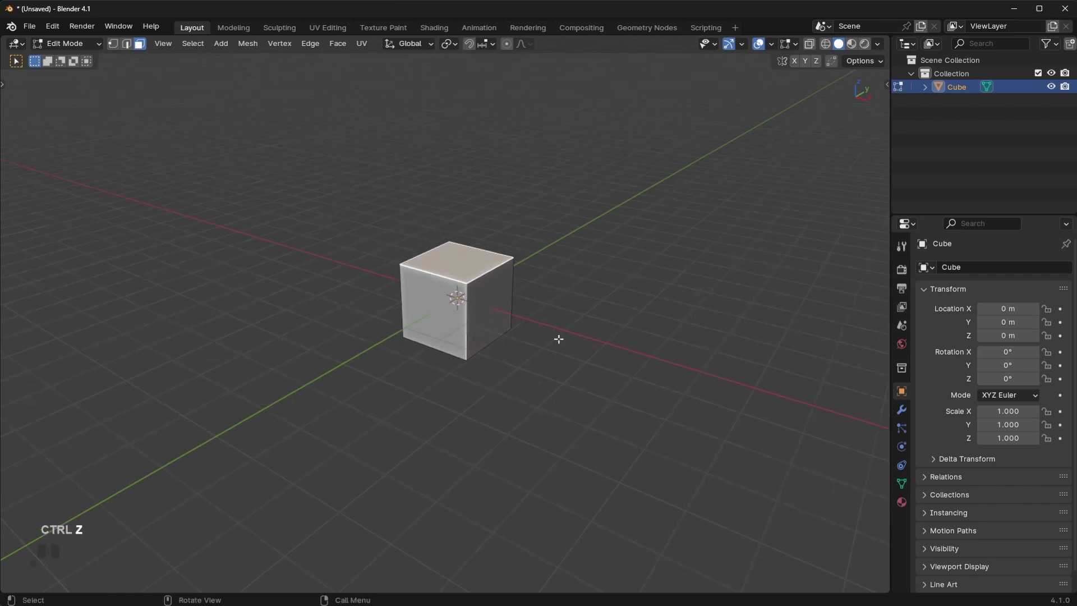
{"action": "key", "text": "e"}
{"action": "left_click", "coordinate": [569, 261]}
{"action": "left_click", "coordinate": [493, 224]}
{"action": "key", "text": "e"}
{"action": "left_click", "coordinate": [559, 239]}
Step: Extrude the side block's negative Y face outward, and select the new block's positive X face
{"action": "left_click", "coordinate": [515, 240]}
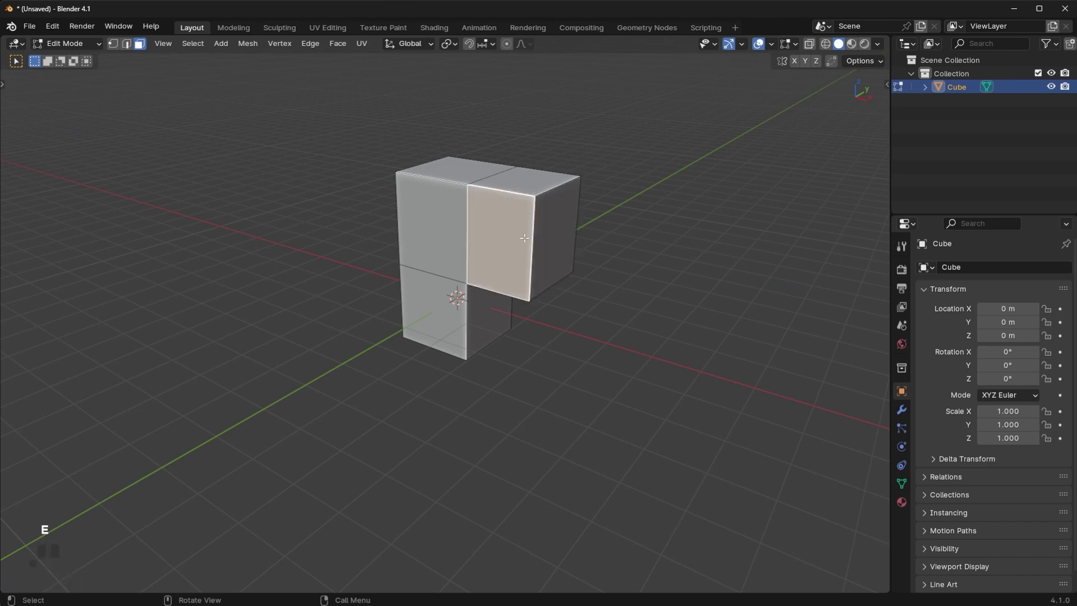
{"action": "key", "text": "e"}
{"action": "left_click", "coordinate": [594, 273]}
{"action": "middle_click_drag", "start_coordinate": [594, 273], "coordinate": [385, 247]}
{"action": "left_click", "coordinate": [315, 213]}
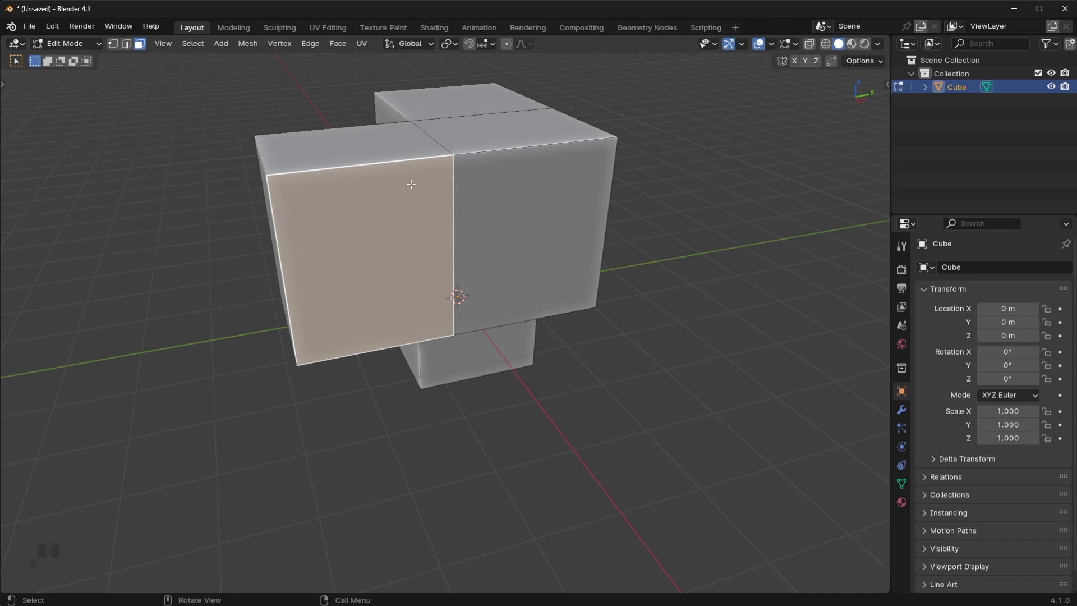
Step: Add one horizontal loop cut around the extruded upper blocks and slide it up to a factor of about -0.65
{"action": "middle_click_drag", "start_coordinate": [371, 196], "coordinate": [448, 164]}
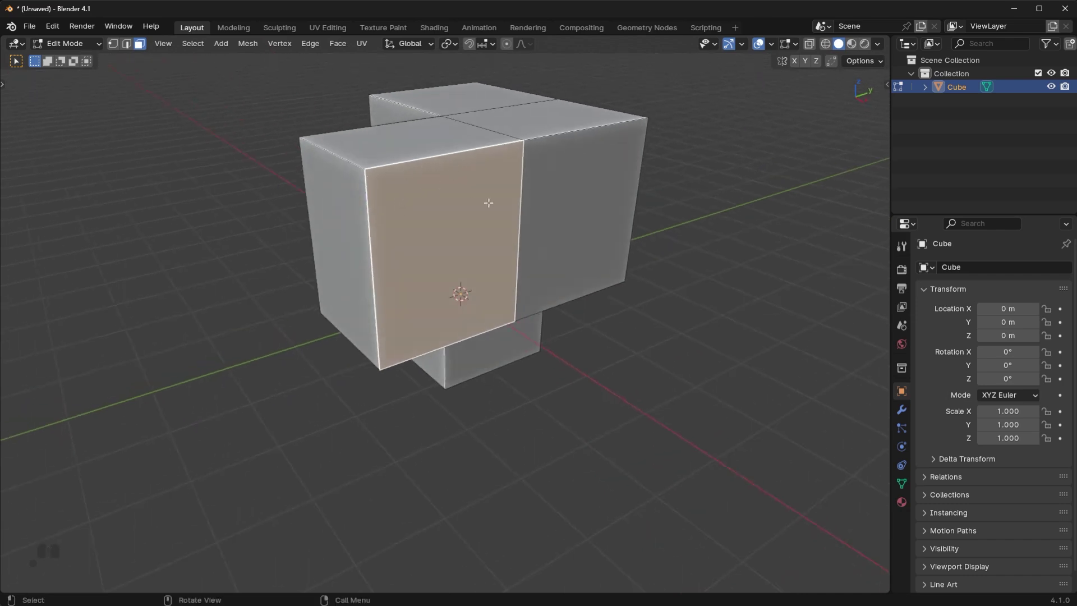
{"action": "middle_click_drag", "start_coordinate": [474, 272], "coordinate": [428, 278]}
{"action": "scroll", "coordinate": [415, 279], "scroll_direction": "down", "scroll_amount": 2}
{"action": "key", "text": "ctrl+r"}
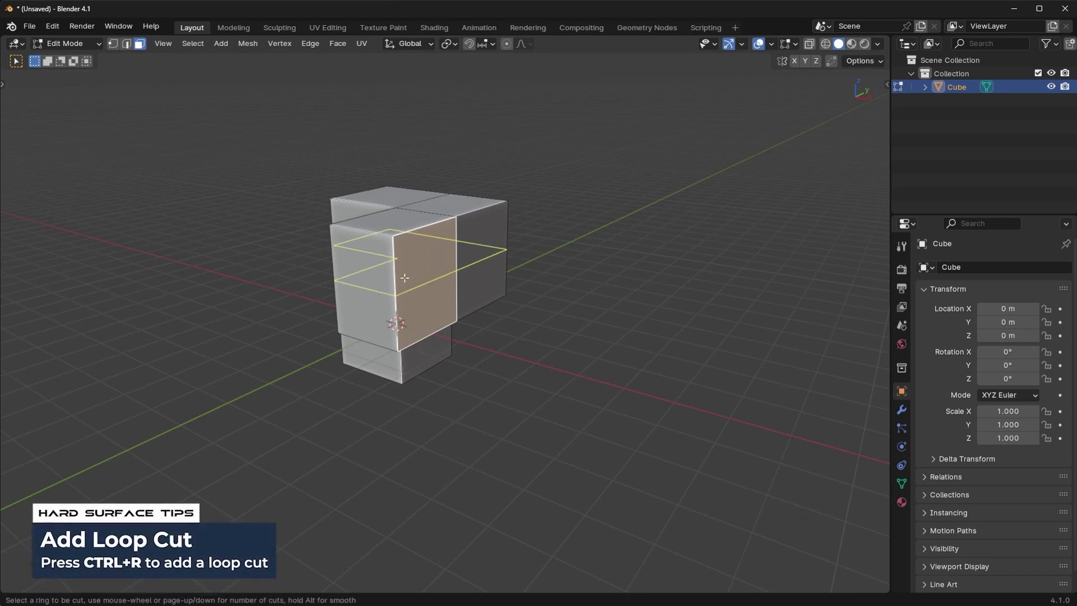
{"action": "left_click", "coordinate": [404, 278]}
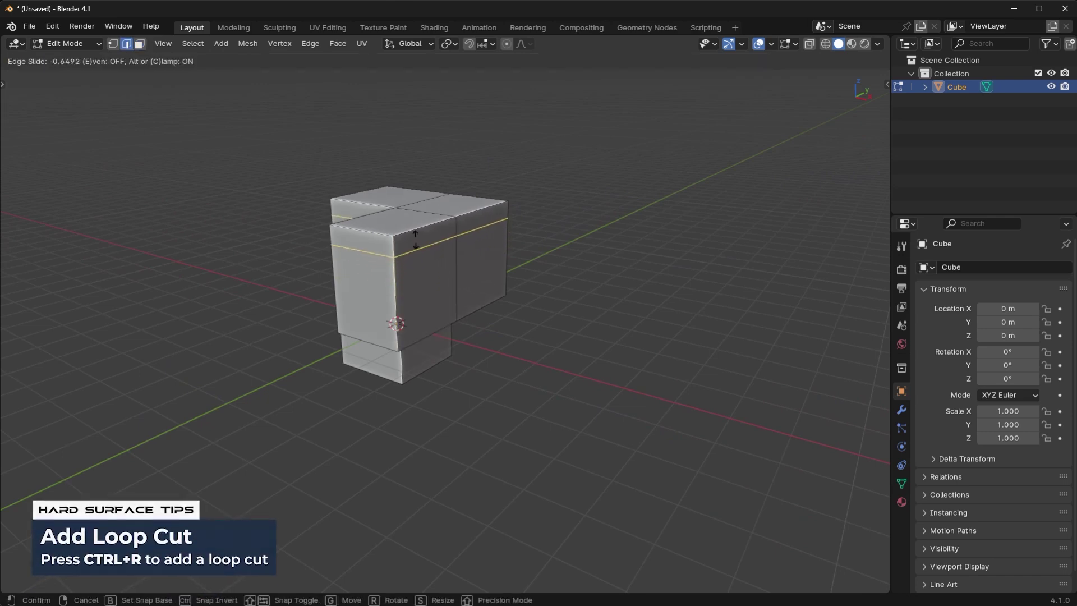
{"action": "left_click", "coordinate": [417, 240]}
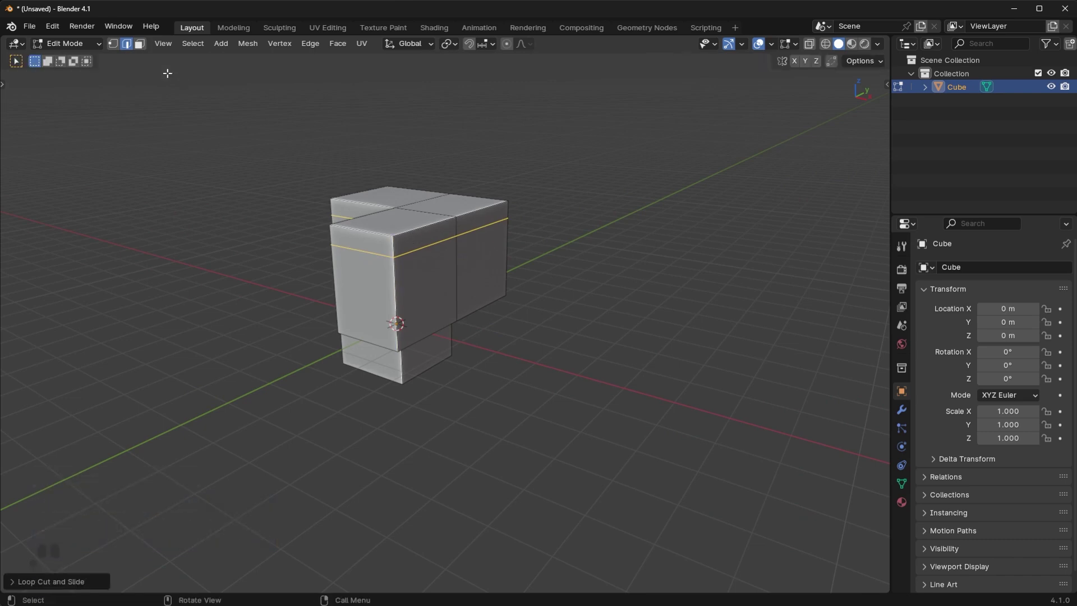
Step: In face select mode, extrude the narrow strip above the loop cut on the newest block's positive X side outward
{"action": "left_click", "coordinate": [142, 49]}
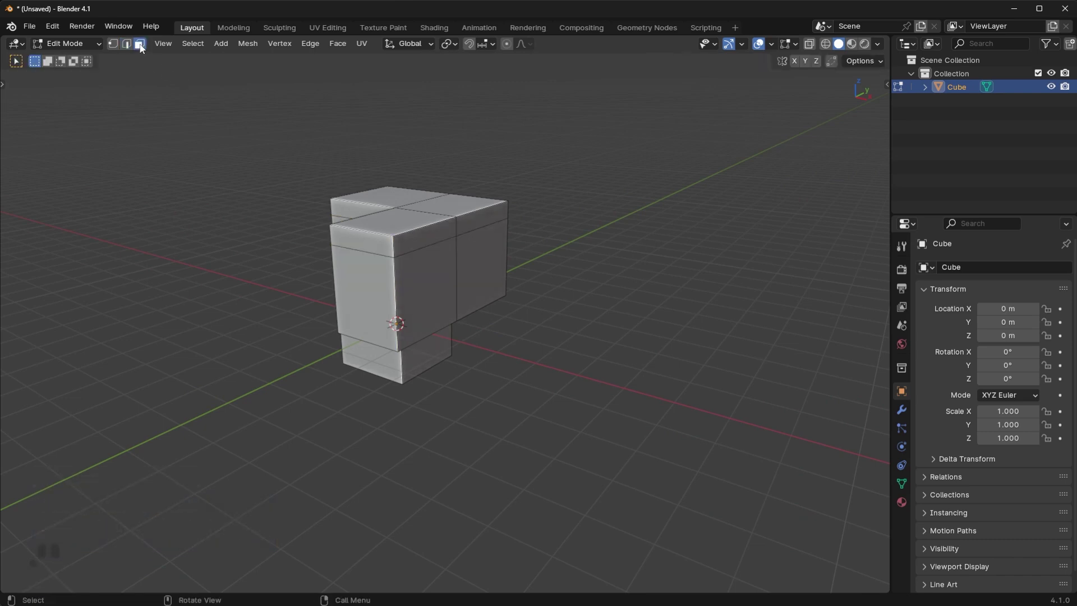
{"action": "left_click", "coordinate": [416, 239]}
{"action": "scroll", "coordinate": [416, 239], "scroll_direction": "up", "scroll_amount": 3}
{"action": "key", "text": "e"}
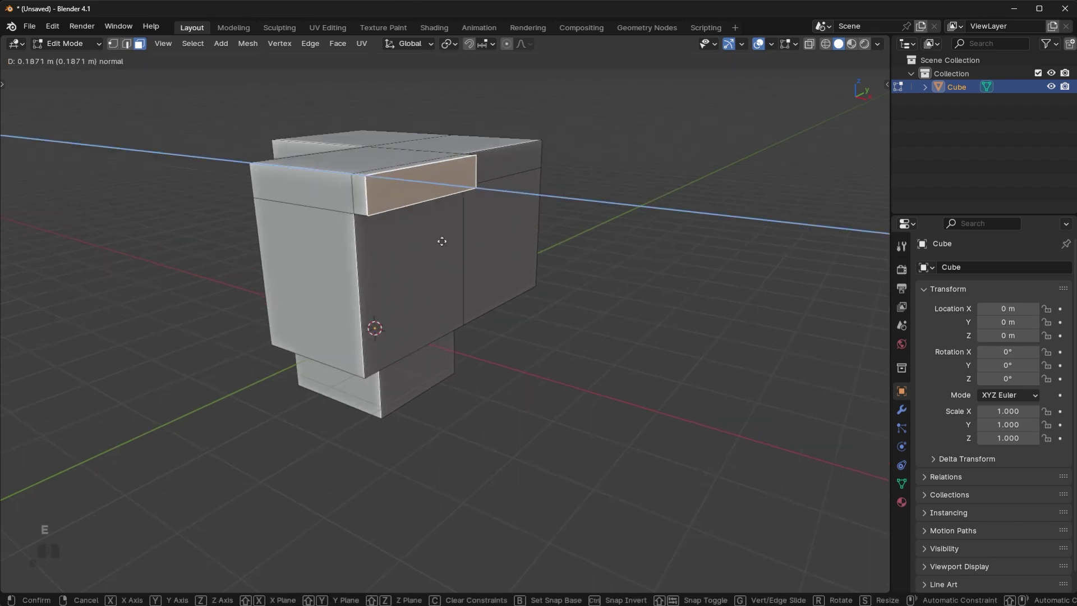
{"action": "left_click", "coordinate": [484, 246]}
{"action": "middle_click_drag", "start_coordinate": [485, 246], "coordinate": [426, 358]}
{"action": "scroll", "coordinate": [620, 301], "scroll_direction": "down", "scroll_amount": 3}
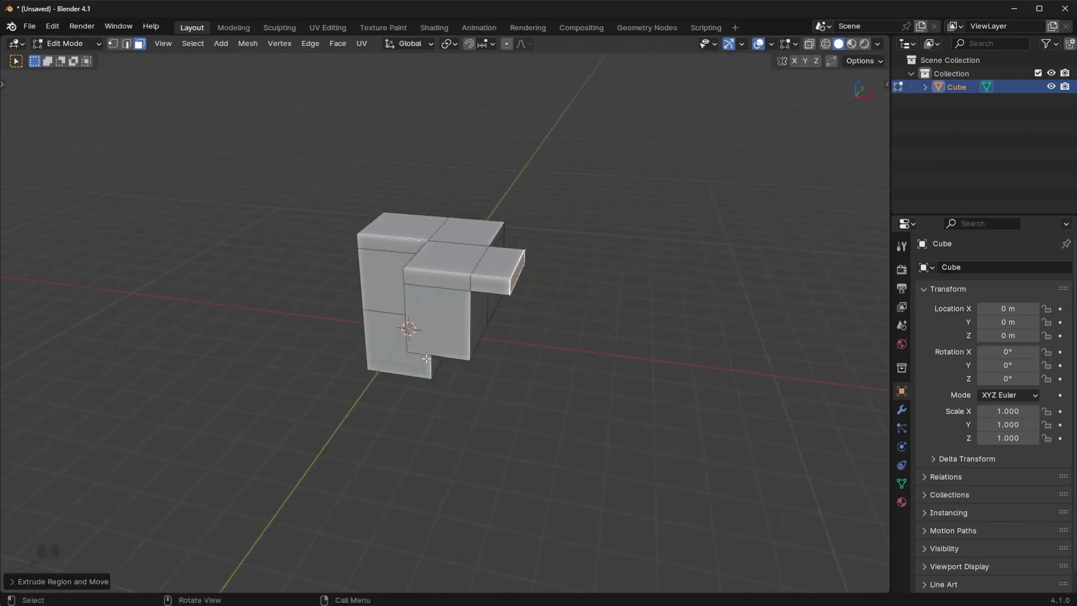
Step: In Object Mode, try moving and freely rotating the whole extruded block object
{"action": "key", "text": "Tab"}
{"action": "middle_click_drag", "start_coordinate": [505, 341], "coordinate": [531, 361]}
{"action": "scroll", "coordinate": [642, 243], "scroll_direction": "up", "scroll_amount": 4}
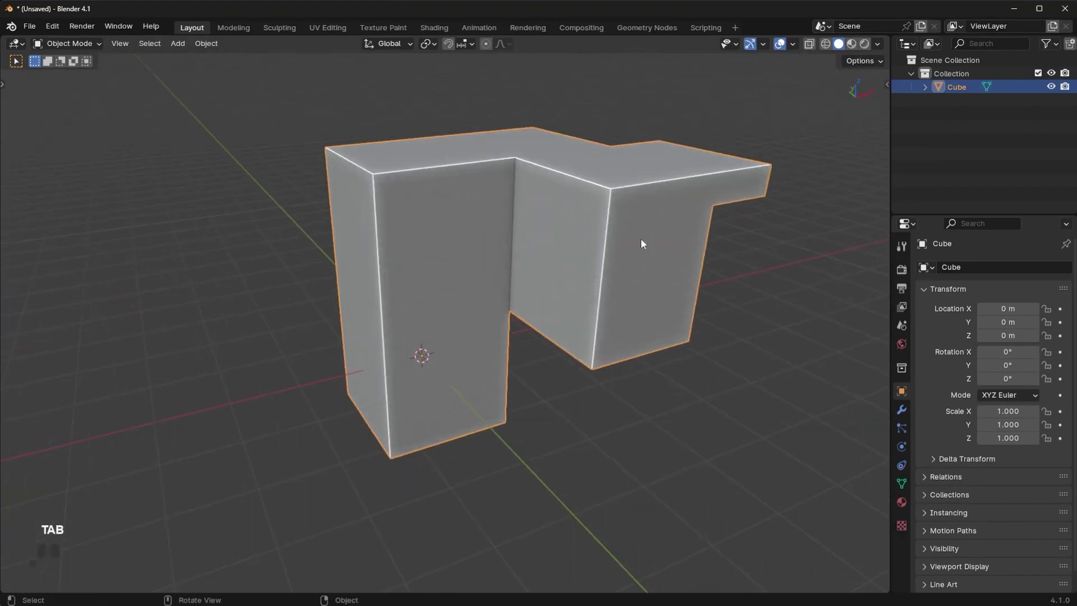
{"action": "left_click", "coordinate": [597, 473]}
{"action": "scroll", "coordinate": [597, 473], "scroll_direction": "down", "scroll_amount": 3}
{"action": "left_click", "coordinate": [532, 264]}
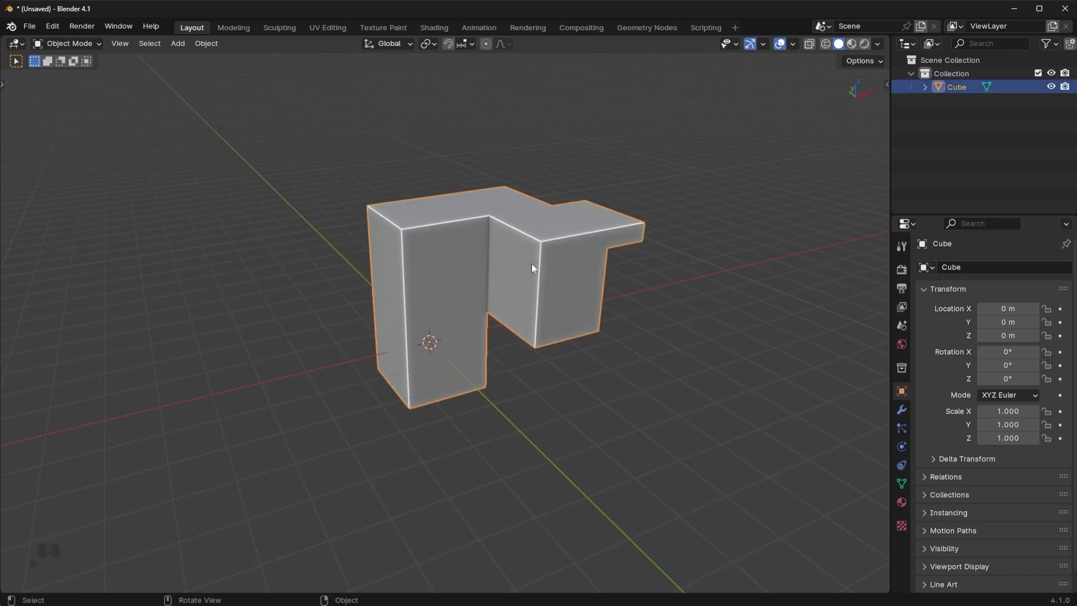
{"action": "key", "text": "g"}
{"action": "key", "text": "r"}
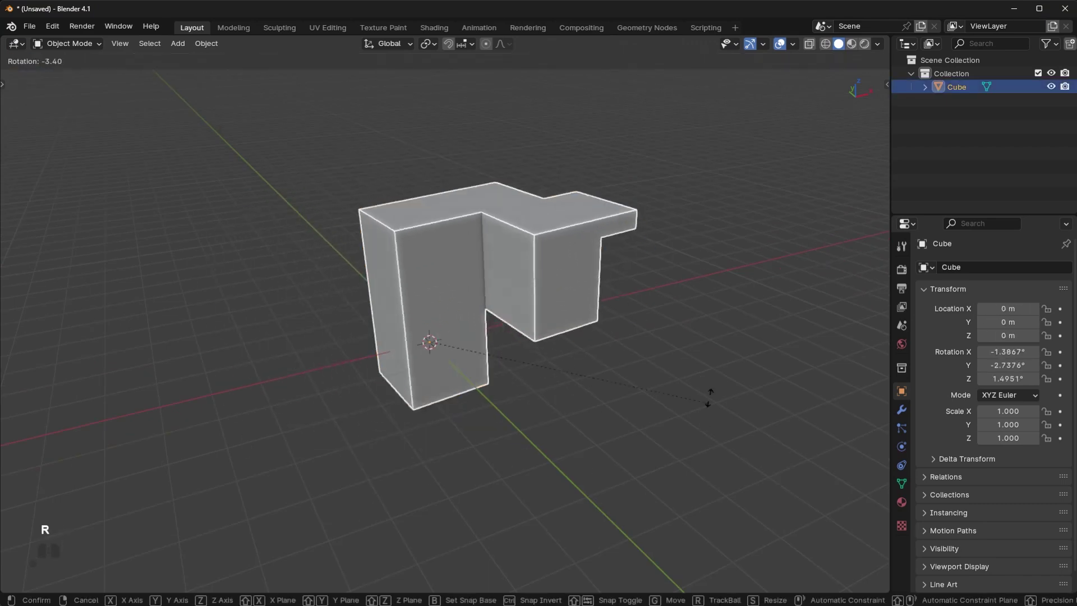
{"action": "right_click", "coordinate": [595, 303]}
Step: In Edit Mode, try rotating the selected end face of the protruding strip about the global Y axis
{"action": "key", "text": "Tab"}
{"action": "middle_click_drag", "start_coordinate": [595, 303], "coordinate": [635, 292]}
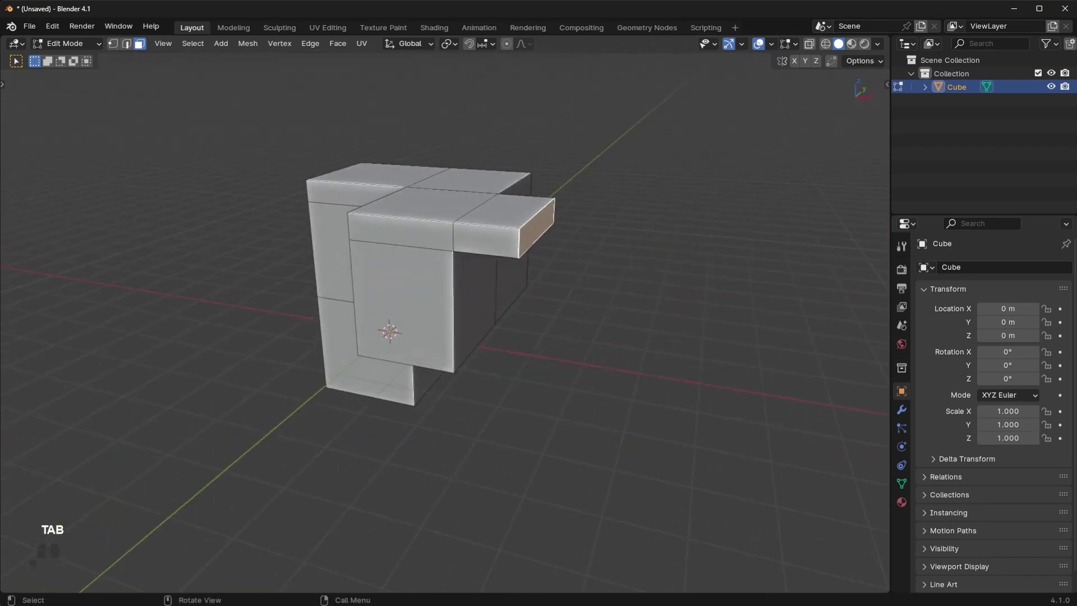
{"action": "key", "text": "r"}
{"action": "key", "text": "y"}
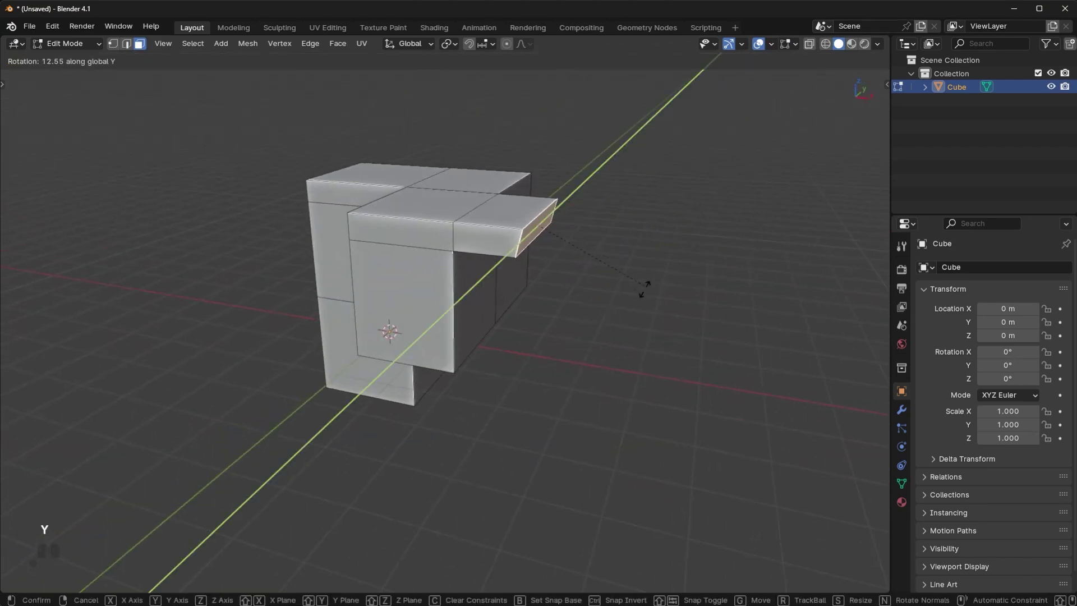
{"action": "right_click", "coordinate": [597, 337]}
Step: Delete the extruded block object in Object Mode and add a new mesh cube
{"action": "key", "text": "Tab"}
{"action": "middle_click_drag", "start_coordinate": [603, 363], "coordinate": [539, 337]}
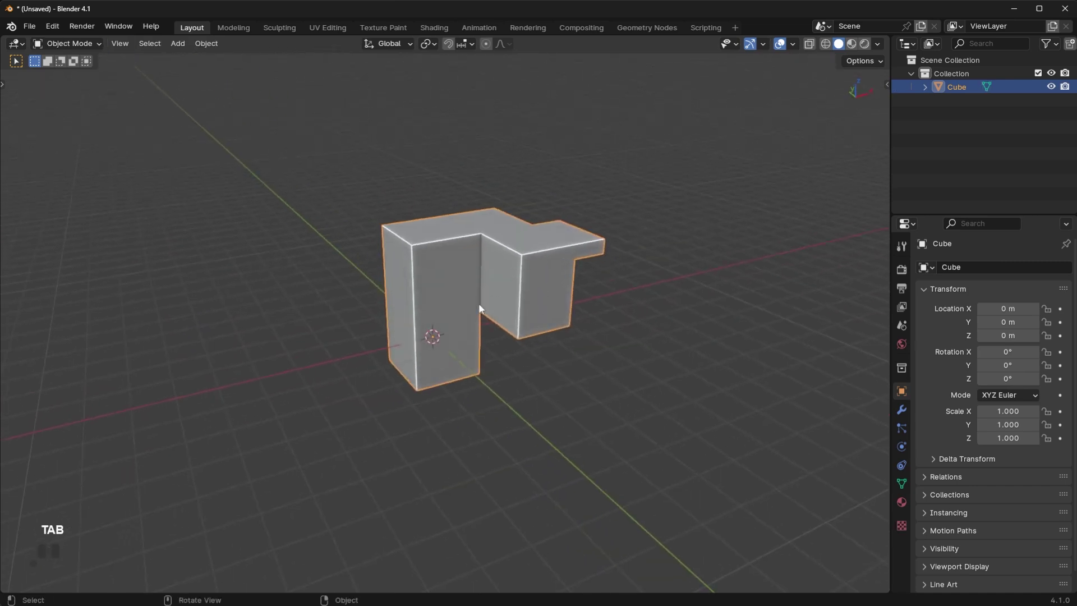
{"action": "key", "text": "Delete"}
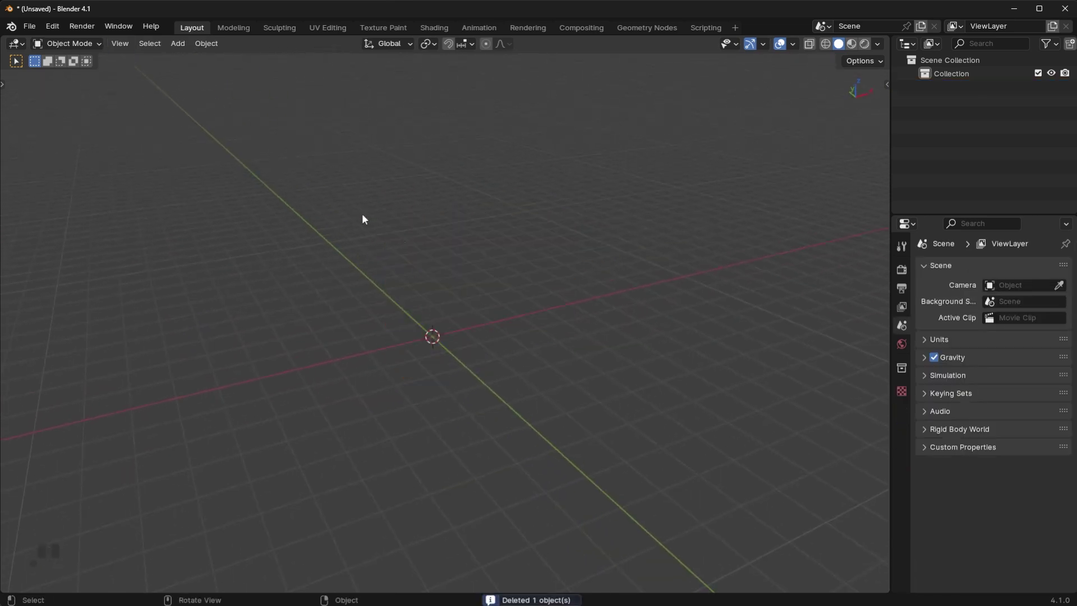
{"action": "left_click", "coordinate": [178, 43]}
{"action": "mouse_move", "coordinate": [189, 59]}
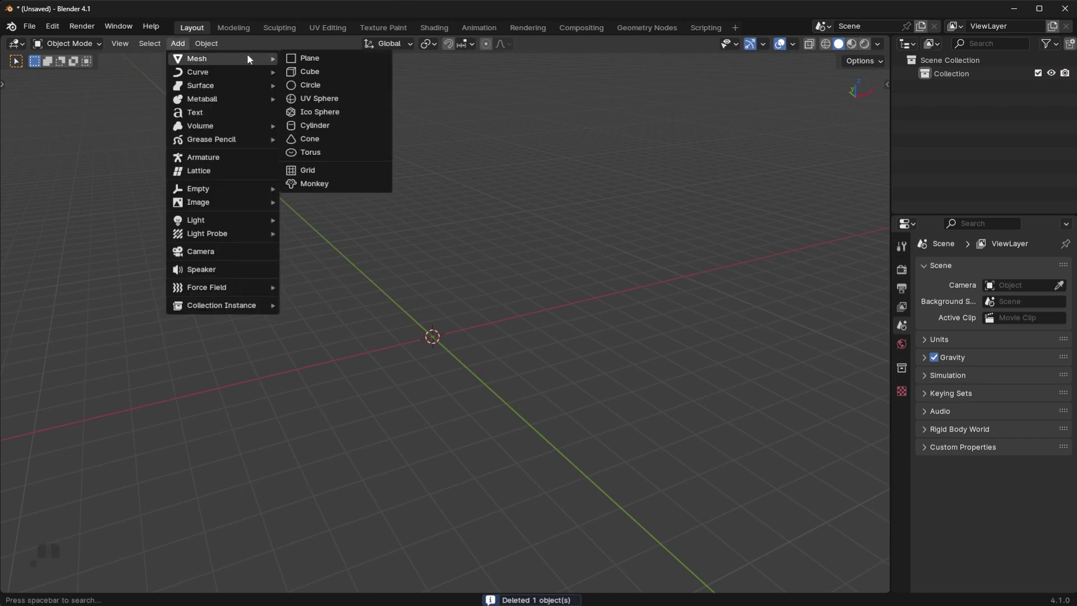
{"action": "left_click", "coordinate": [310, 71]}
{"action": "middle_click_drag", "start_coordinate": [510, 240], "coordinate": [556, 342]}
{"action": "scroll", "coordinate": [536, 269], "scroll_direction": "up", "scroll_amount": 4}
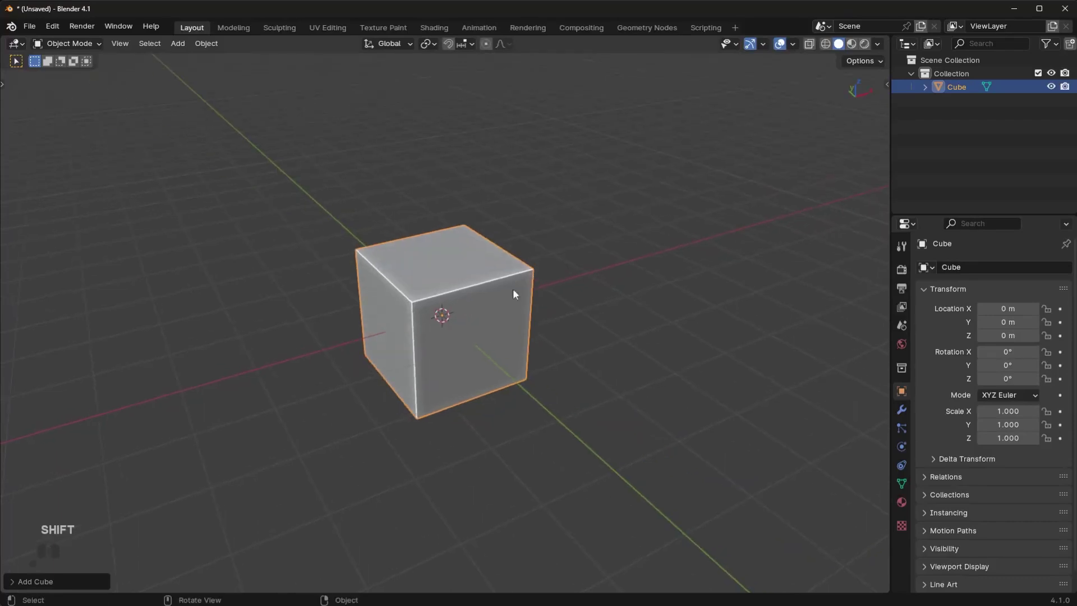
Step: In edge select mode, bevel the new cube's top edge on the negative Y side into a wide single-segment chamfer
{"action": "key", "text": "Tab"}
{"action": "middle_click_drag", "start_coordinate": [488, 308], "coordinate": [521, 295]}
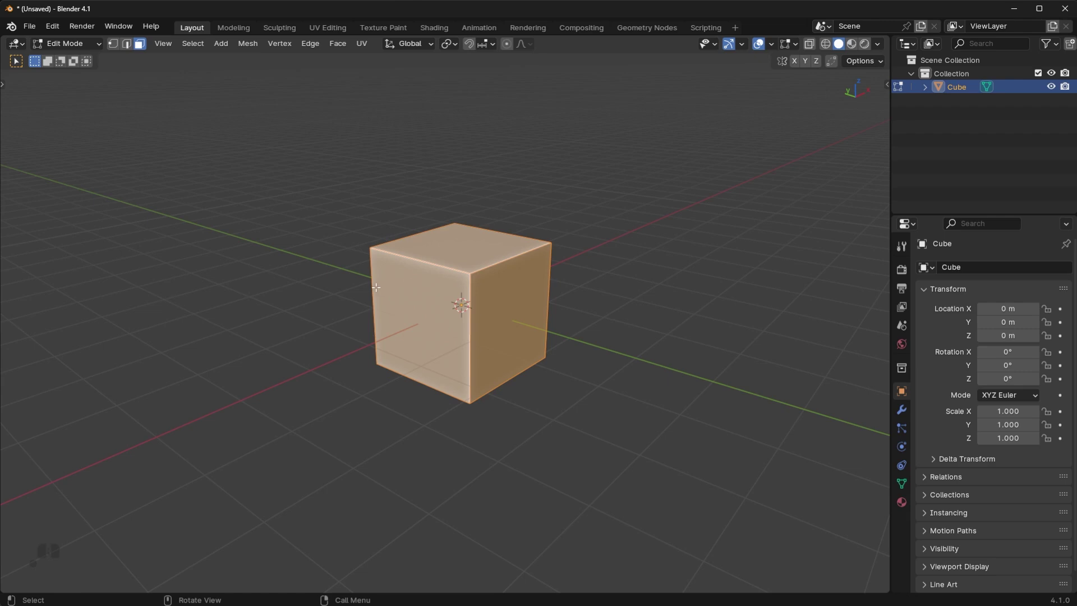
{"action": "left_click", "coordinate": [131, 48]}
{"action": "left_click", "coordinate": [494, 261]}
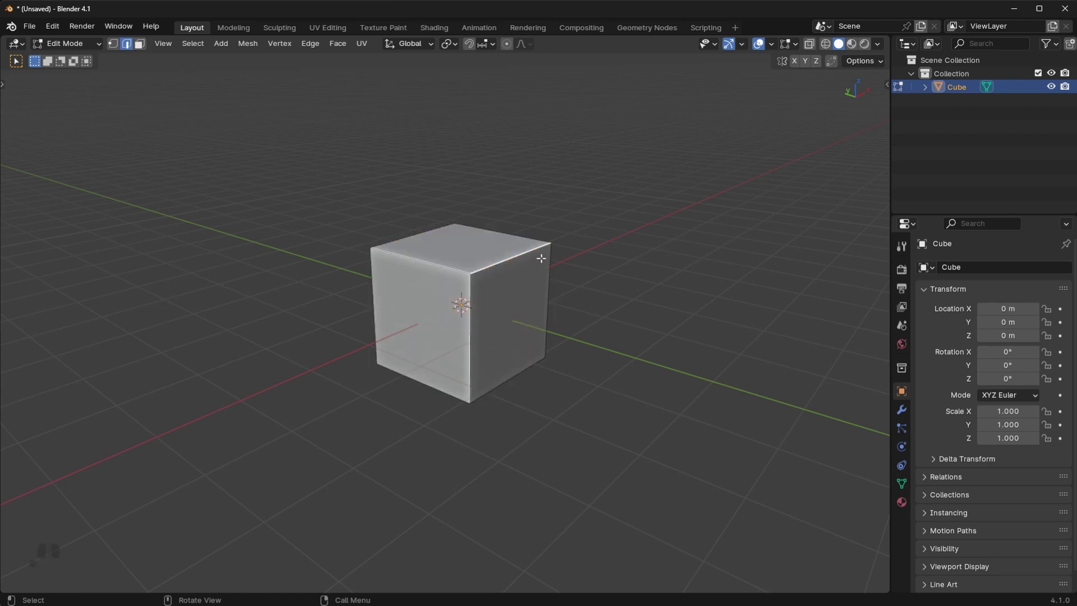
{"action": "middle_click_drag", "start_coordinate": [542, 258], "coordinate": [577, 272]}
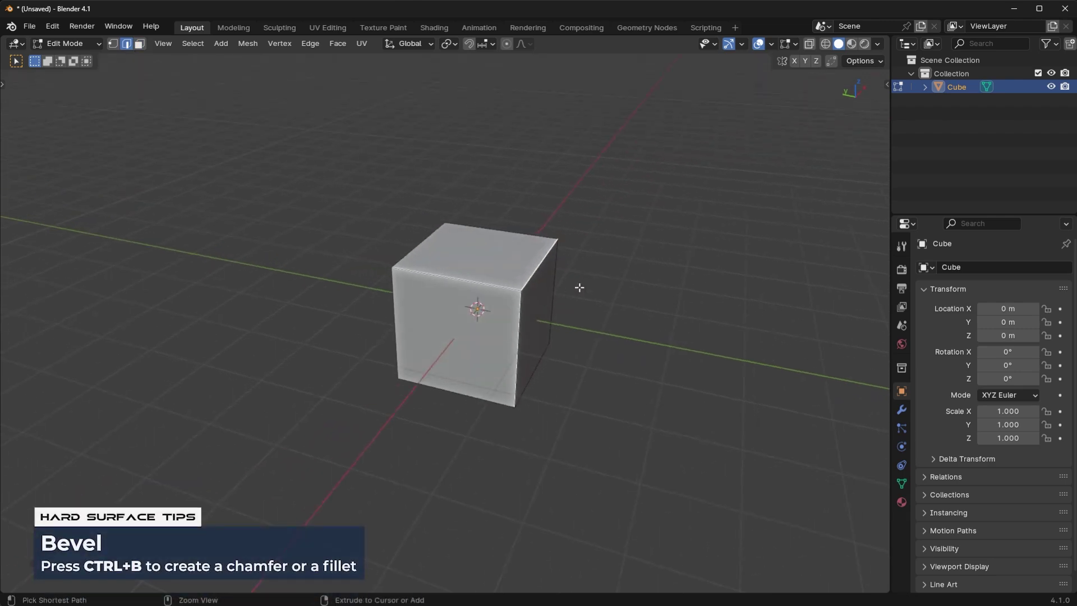
{"action": "key", "text": "ctrl+b"}
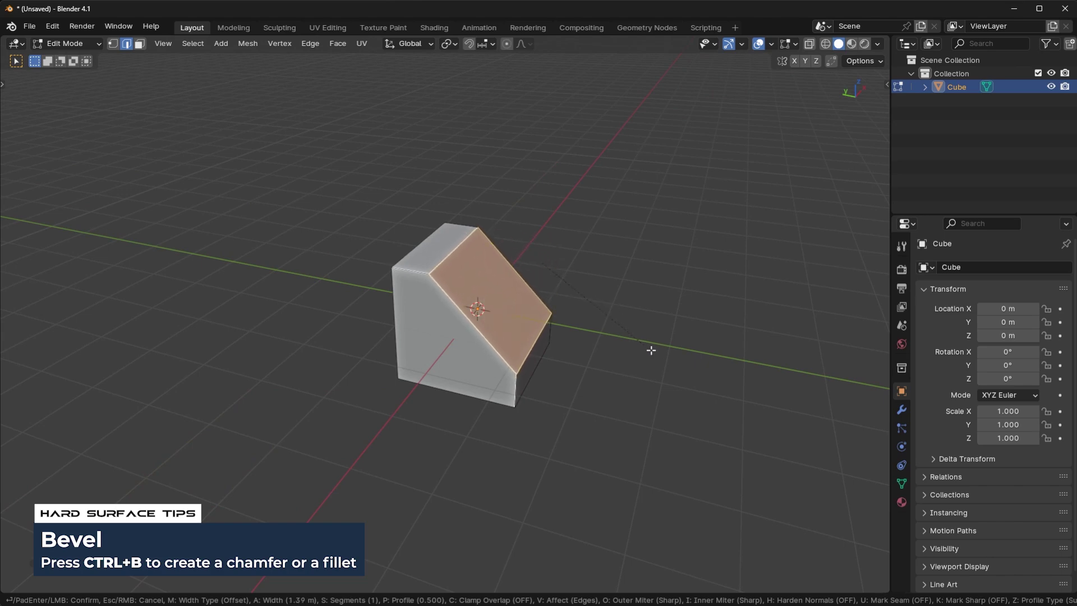
{"action": "scroll", "coordinate": [651, 350], "scroll_direction": "up", "scroll_amount": 4}
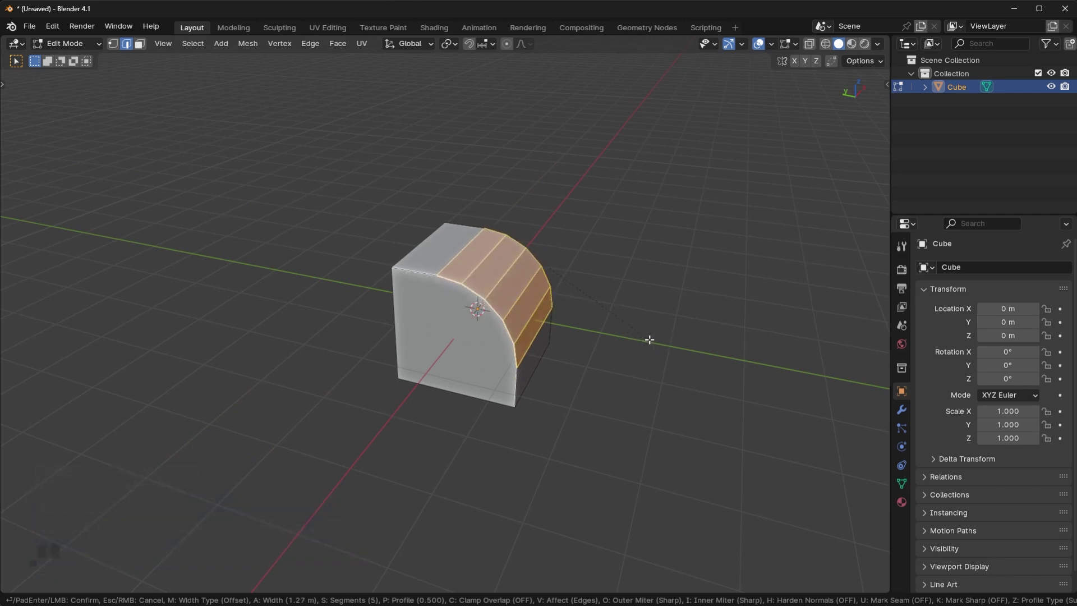
{"action": "scroll", "coordinate": [650, 339], "scroll_direction": "up", "scroll_amount": 7}
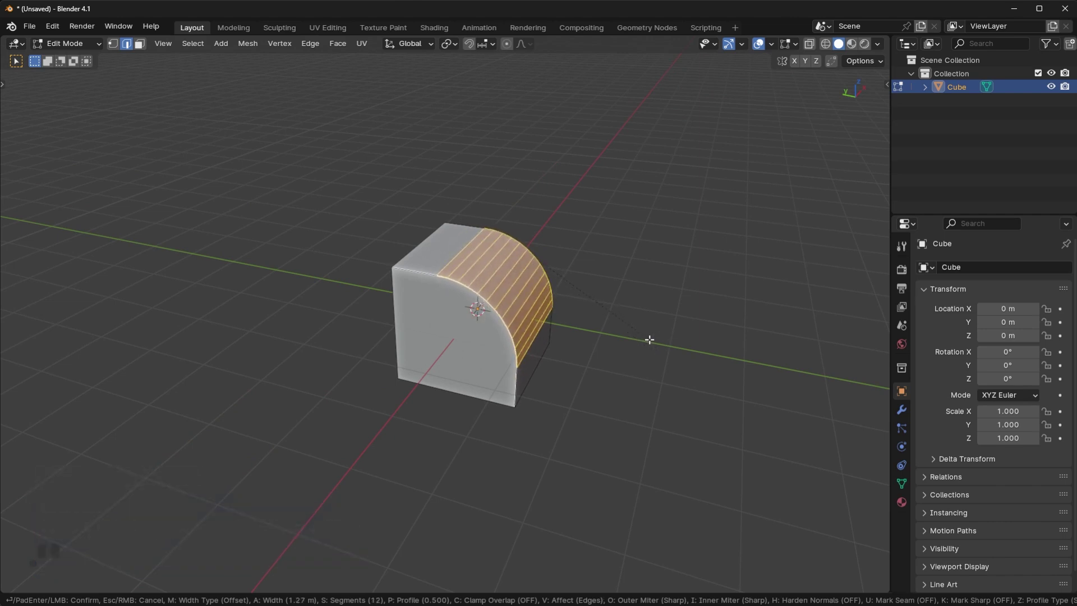
{"action": "scroll", "coordinate": [642, 337], "scroll_direction": "up", "scroll_amount": 4}
{"action": "scroll", "coordinate": [638, 334], "scroll_direction": "down", "scroll_amount": 15}
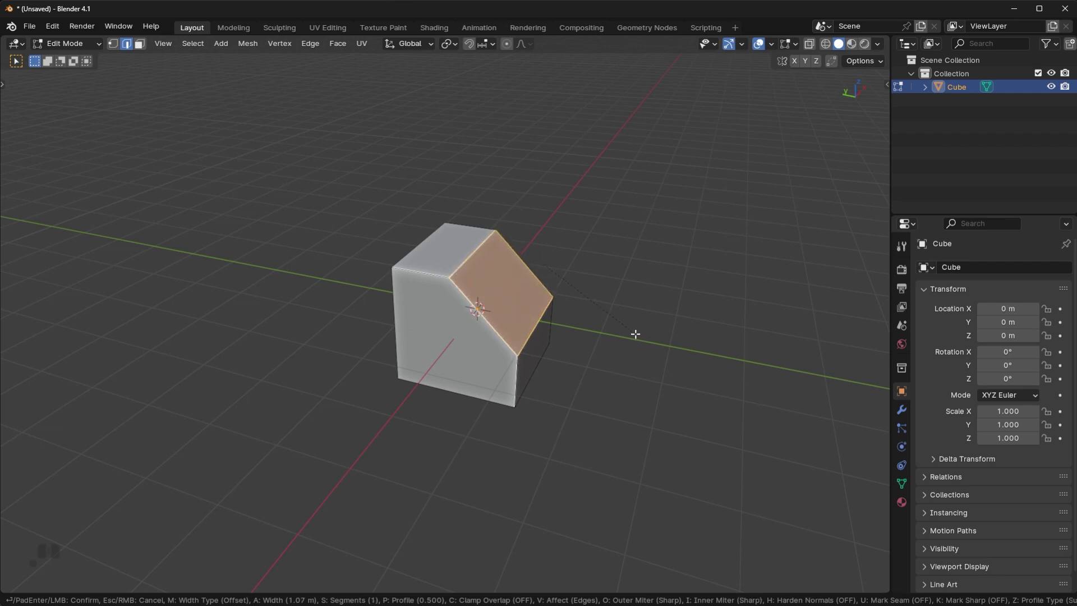
{"action": "left_click", "coordinate": [615, 357]}
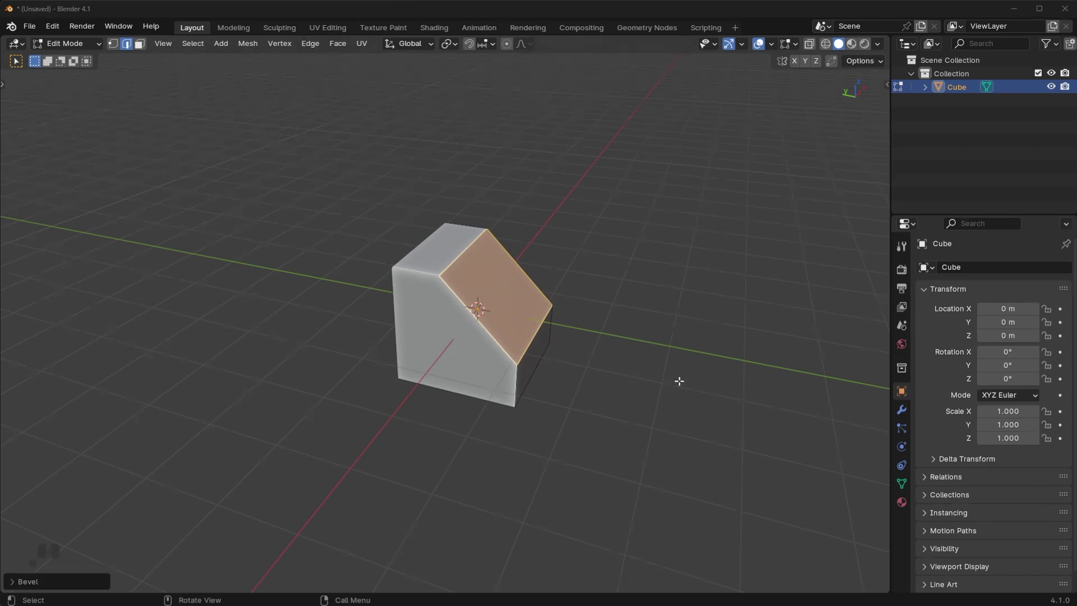
Step: Add one loop cut running down across the chamfered face and slide it toward the cube's positive X side
{"action": "middle_click_drag", "start_coordinate": [675, 351], "coordinate": [608, 334]}
{"action": "middle_click_drag", "start_coordinate": [452, 308], "coordinate": [440, 364]}
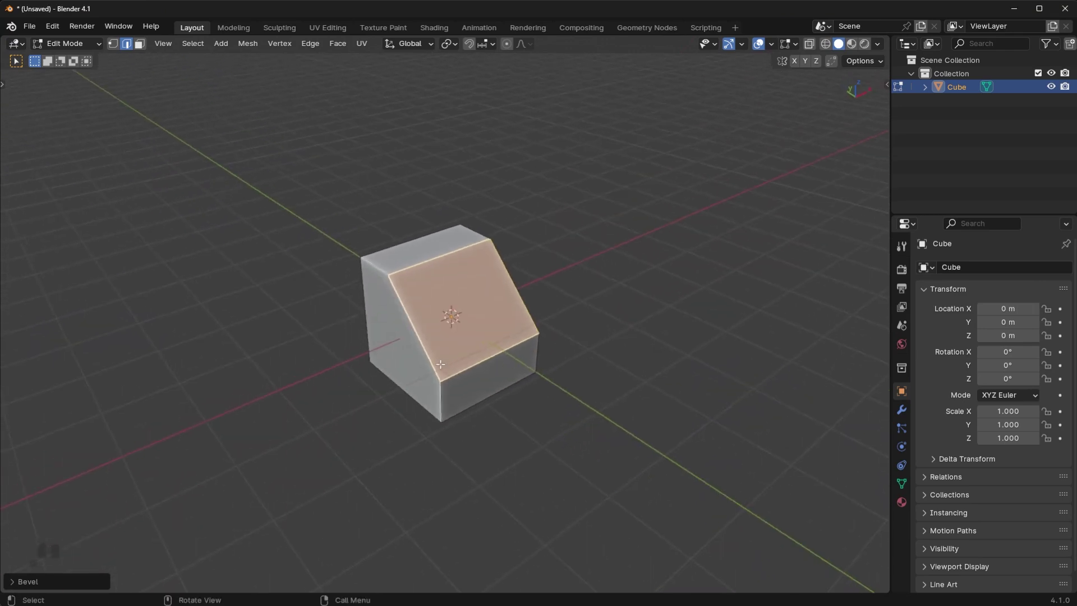
{"action": "key", "text": "ctrl+r"}
{"action": "left_click", "coordinate": [482, 342]}
{"action": "left_click", "coordinate": [494, 249]}
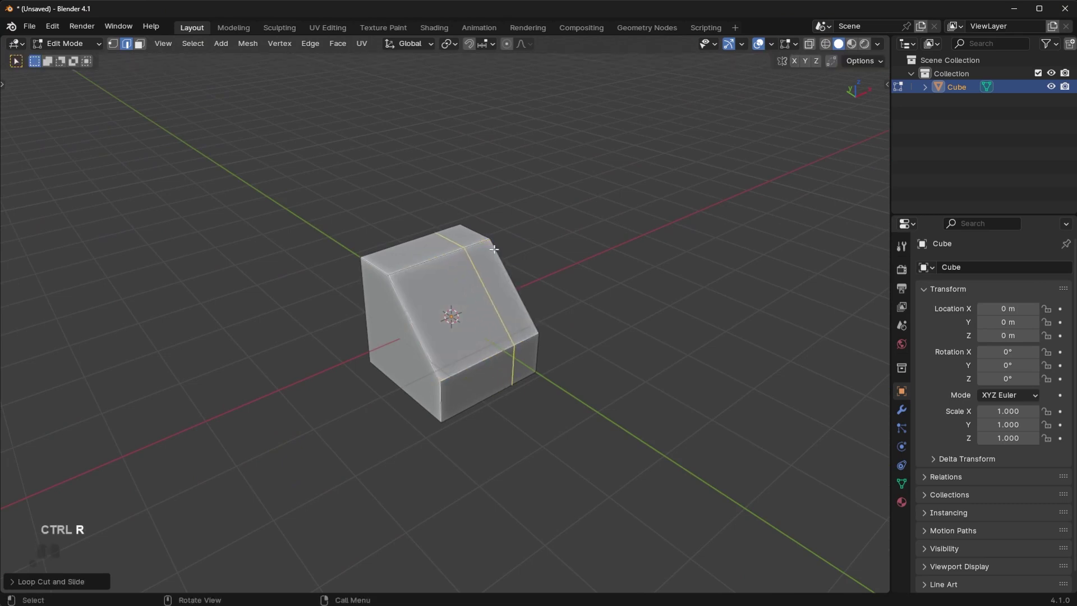
Step: In face select mode, extrude the narrow part of the chamfer beside the loop cut outward
{"action": "left_click", "coordinate": [140, 43]}
{"action": "left_click", "coordinate": [515, 301]}
{"action": "key", "text": "e"}
{"action": "left_click", "coordinate": [617, 269]}
Step: Scale the extruded end face along the X axis to about 0.22 so the block tapers to a thin edge
{"action": "middle_click_drag", "start_coordinate": [617, 270], "coordinate": [706, 289]}
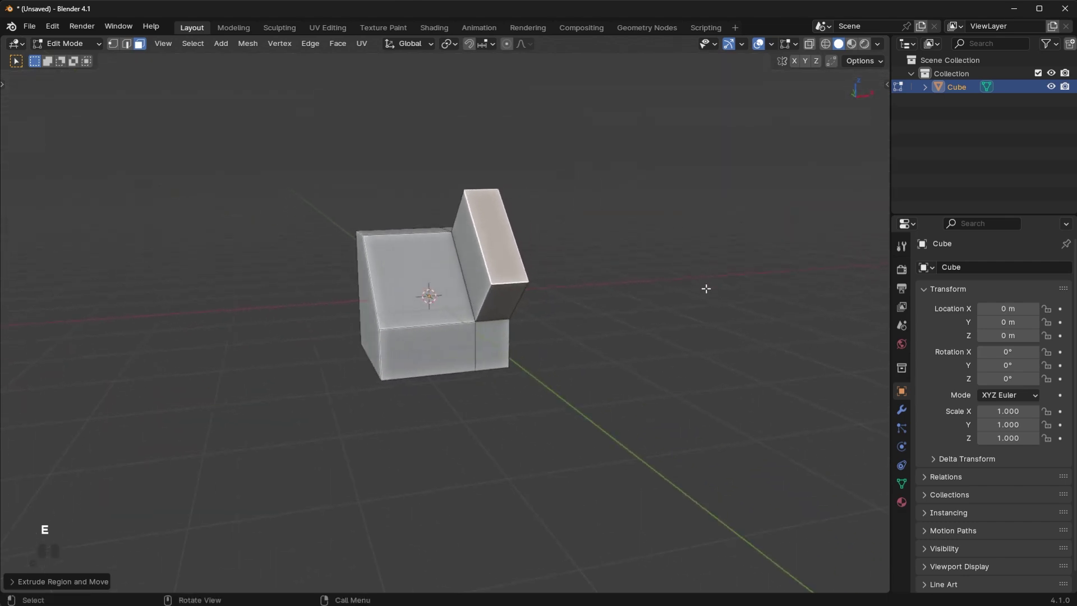
{"action": "key", "text": "s"}
{"action": "key", "text": "x"}
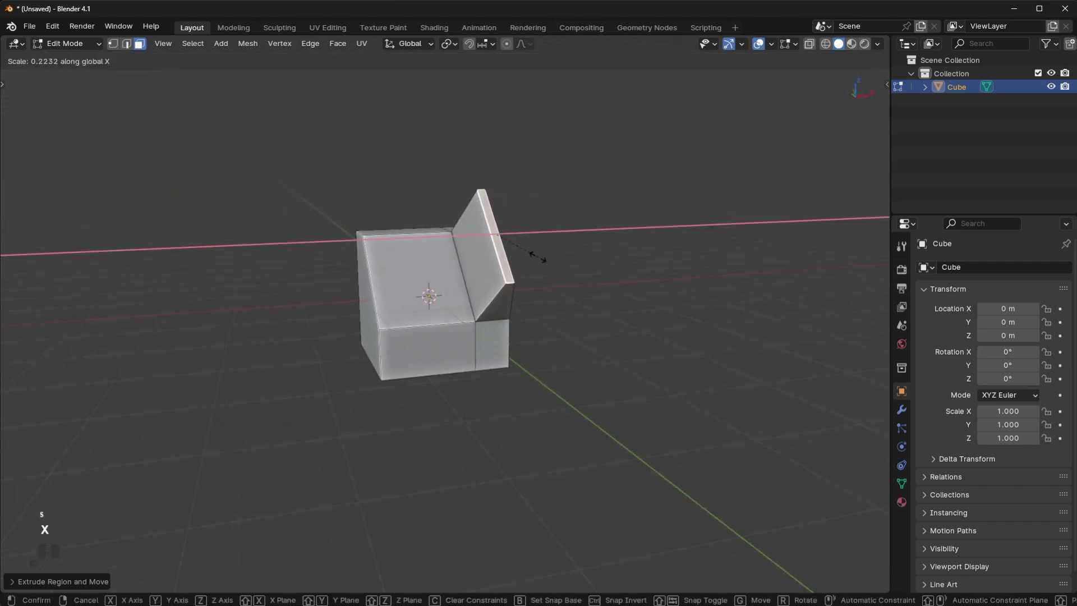
{"action": "left_click", "coordinate": [538, 256]}
{"action": "key", "text": "Tab"}
{"action": "mouse_move", "coordinate": [548, 269]}
{"action": "middle_mouse_down"}
{"action": "mouse_move", "coordinate": [675, 308]}
{"action": "mouse_move", "coordinate": [668, 379]}
{"action": "mouse_move", "coordinate": [595, 330]}
{"action": "mouse_move", "coordinate": [726, 284]}
{"action": "mouse_move", "coordinate": [620, 315]}
{"action": "mouse_move", "coordinate": [415, 316]}
{"action": "mouse_move", "coordinate": [468, 326]}
{"action": "mouse_move", "coordinate": [456, 316]}
{"action": "mouse_move", "coordinate": [500, 285]}
{"action": "mouse_move", "coordinate": [550, 279]}
{"action": "middle_mouse_up"}
{"action": "key", "text": "Tab"}
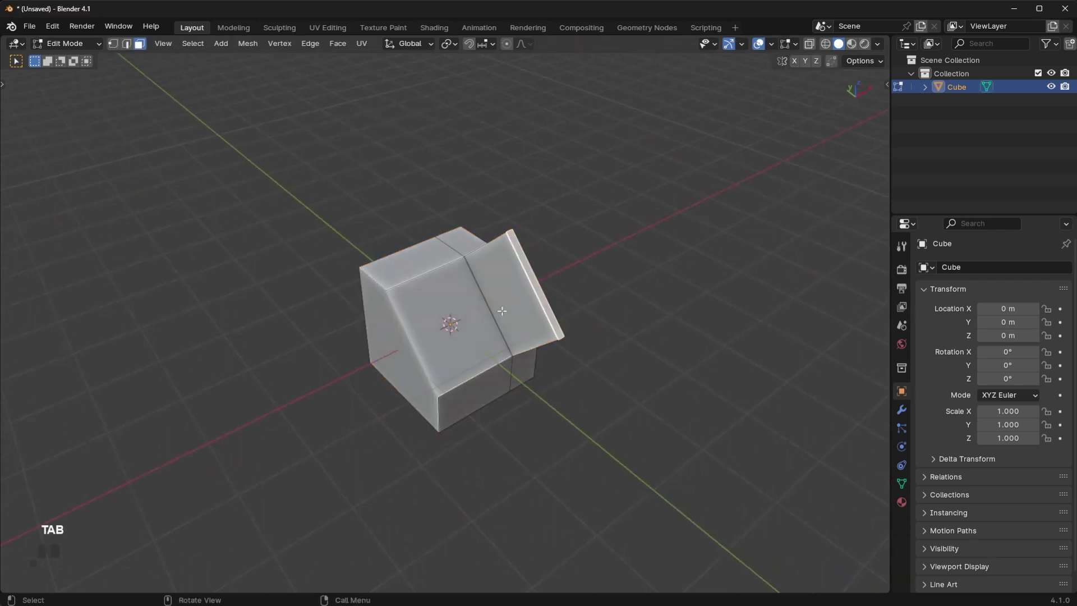
Step: Inset the large remaining part of the sloped chamfer face by about 0.3 m
{"action": "left_click", "coordinate": [448, 286]}
{"action": "scroll", "coordinate": [571, 333], "scroll_direction": "up", "scroll_amount": 3}
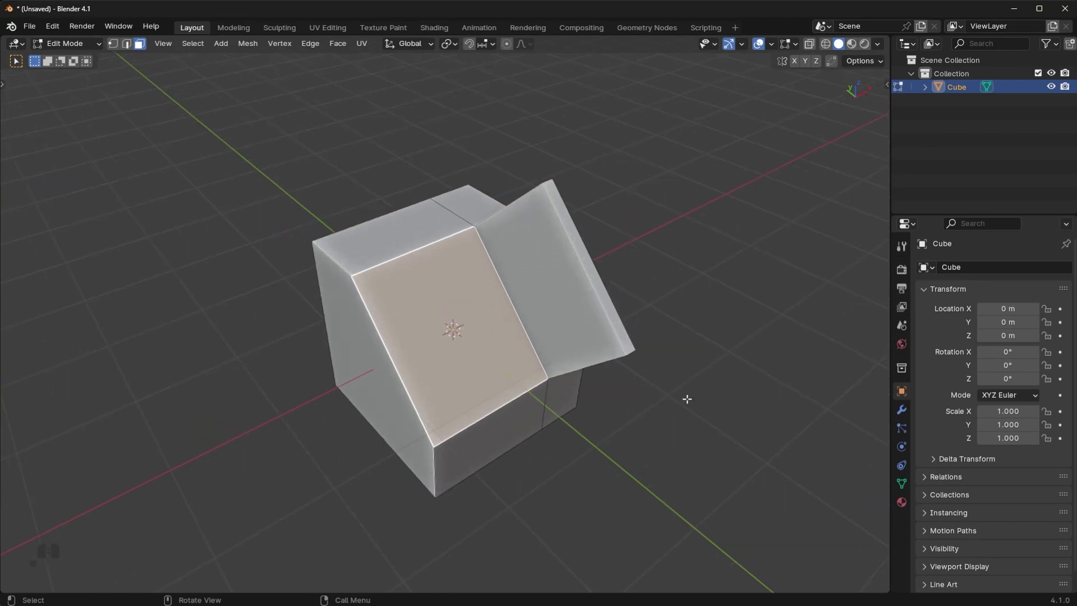
{"action": "key", "text": "i"}
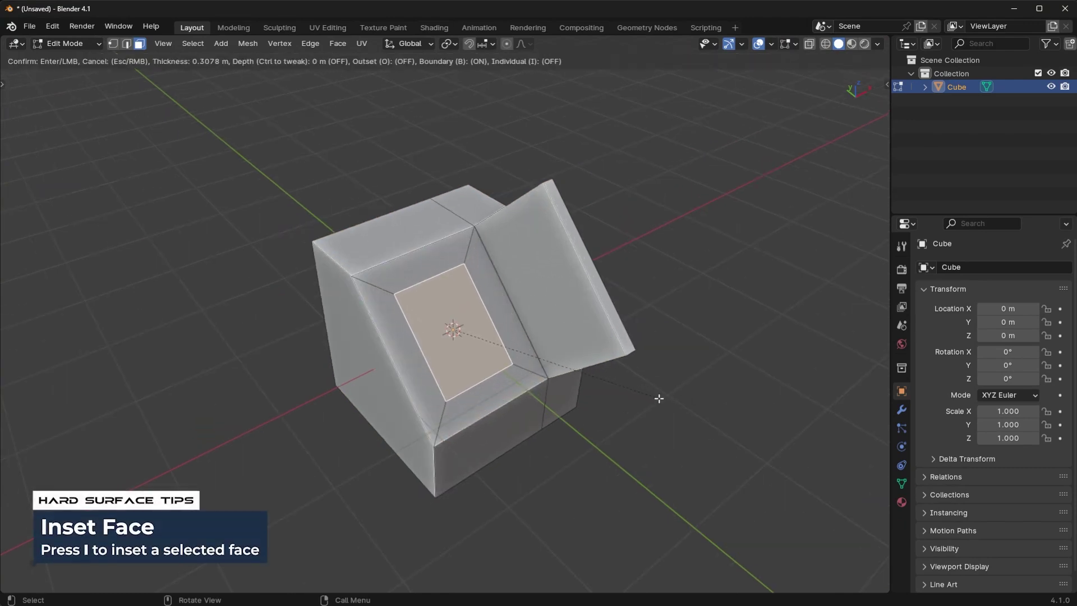
{"action": "left_click", "coordinate": [665, 398]}
{"action": "middle_click_drag", "start_coordinate": [664, 397], "coordinate": [504, 329]}
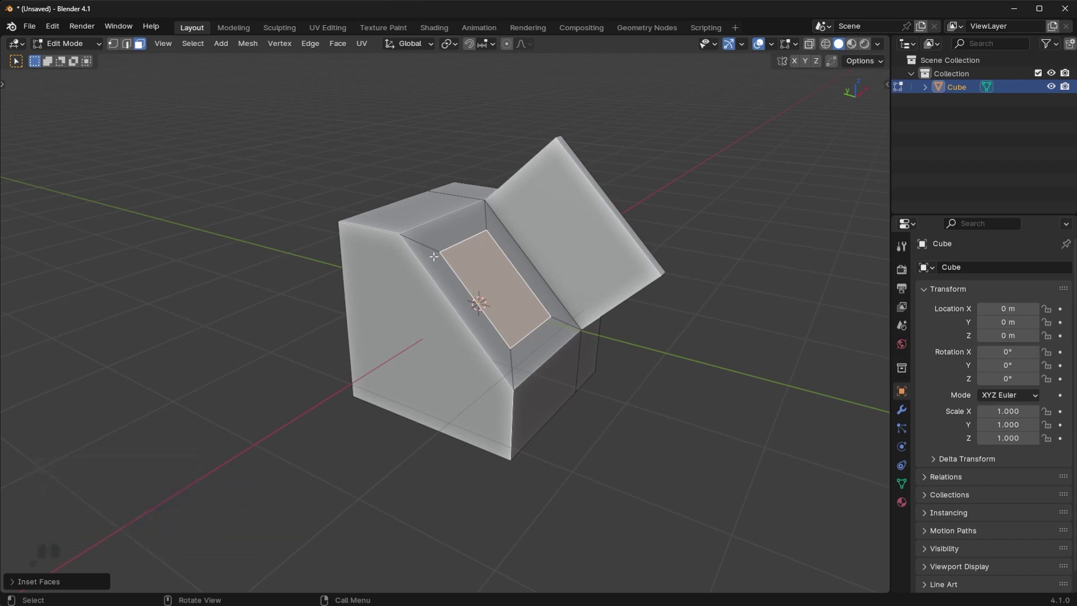
Step: Select the inner face of the inset and extrude it outward from the slope
{"action": "left_click", "coordinate": [445, 234]}
{"action": "left_click", "coordinate": [501, 240]}
{"action": "left_click", "coordinate": [489, 273]}
{"action": "middle_click_drag", "start_coordinate": [547, 327], "coordinate": [520, 288]}
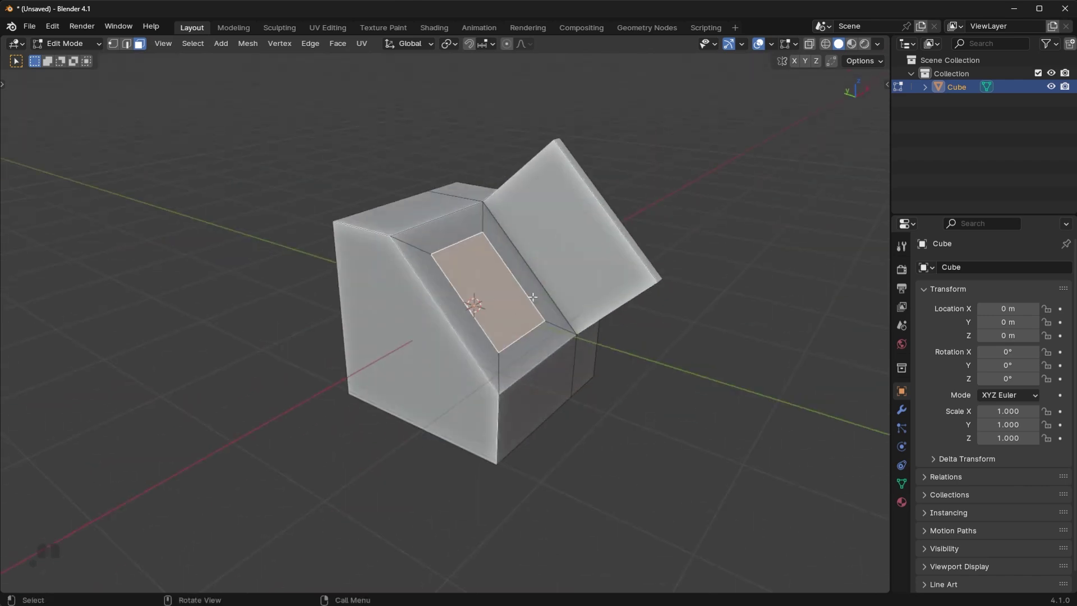
{"action": "key", "text": "e"}
{"action": "left_click", "coordinate": [586, 249]}
Step: Inset the extruded block's end face by about 0.15 m and extrude the inner face outward
{"action": "key", "text": "i"}
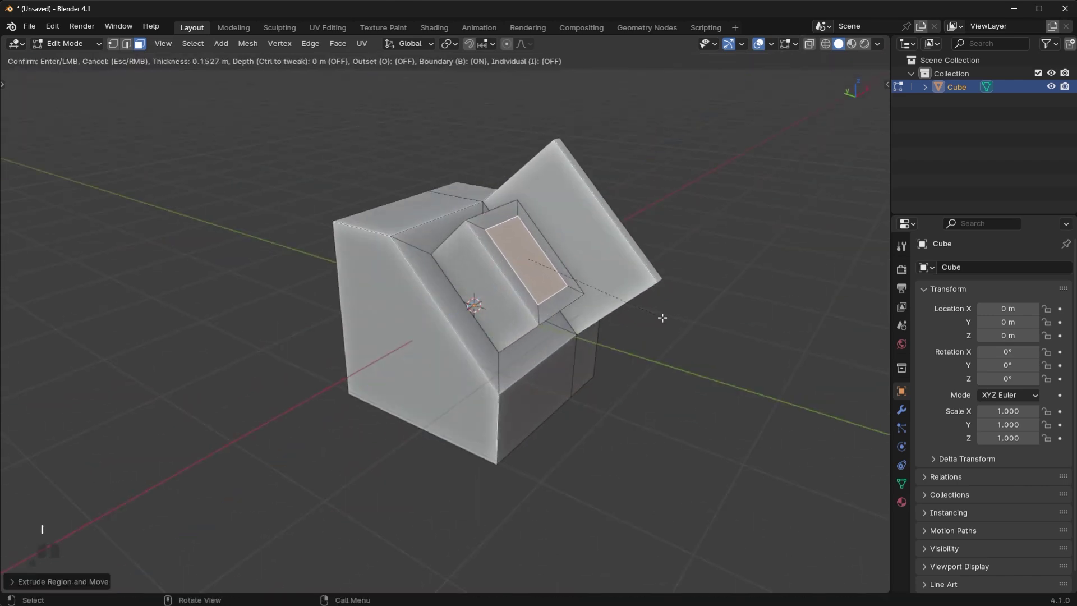
{"action": "left_click", "coordinate": [662, 317]}
{"action": "key", "text": "e"}
{"action": "left_click", "coordinate": [709, 298]}
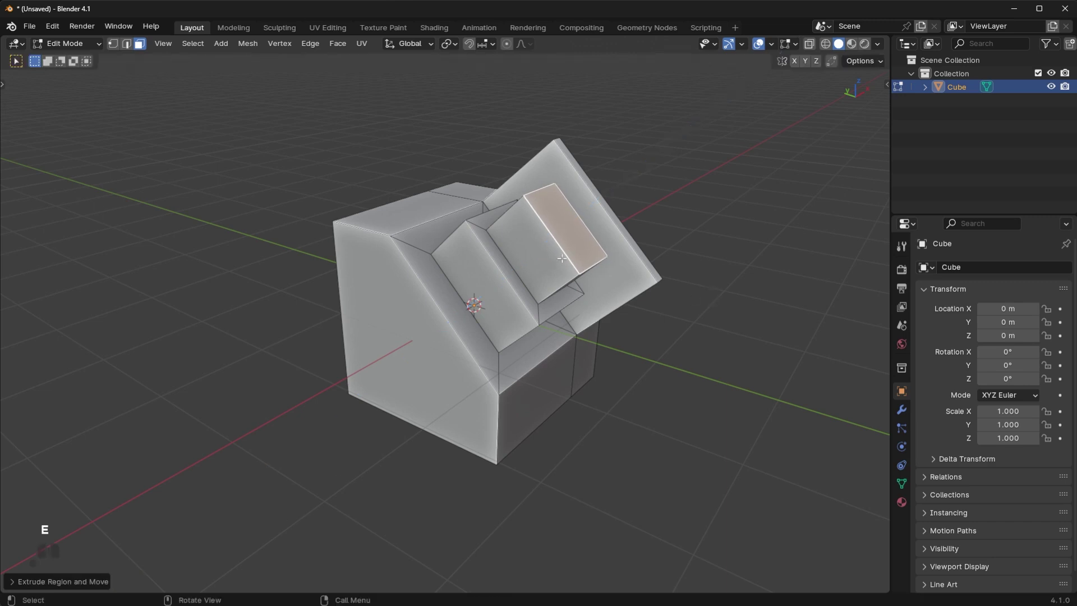
{"action": "middle_click_drag", "start_coordinate": [562, 258], "coordinate": [612, 270]}
Step: Inset and extrude the newest end face once more to form a third tier, and return to Object Mode
{"action": "key", "text": "i"}
{"action": "left_click", "coordinate": [702, 320]}
{"action": "key", "text": "e"}
{"action": "left_click", "coordinate": [696, 310]}
{"action": "key", "text": "Tab"}
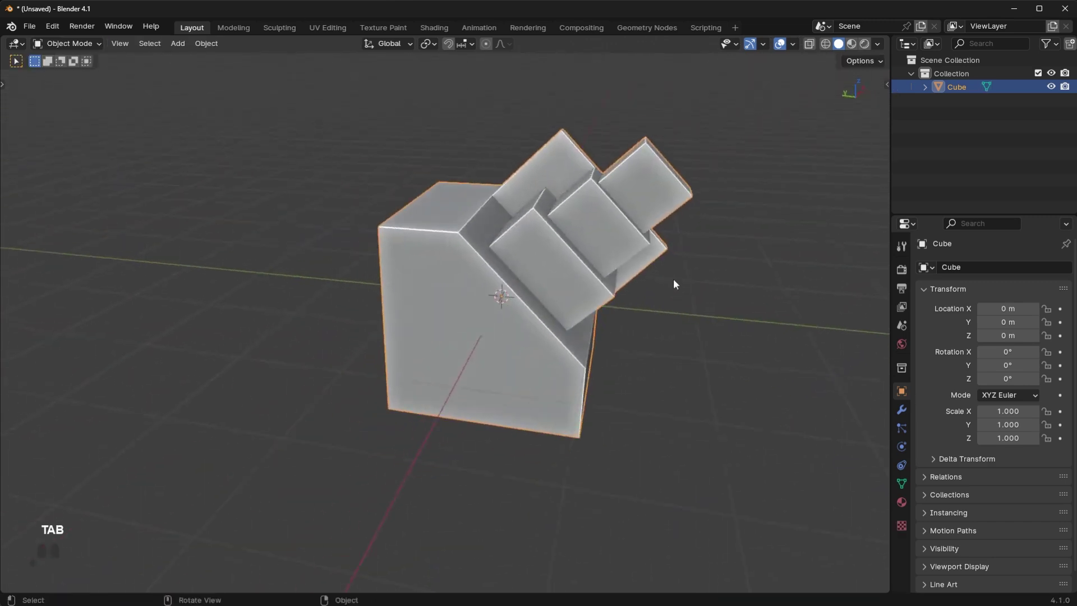
{"action": "scroll", "coordinate": [570, 238], "scroll_direction": "down", "scroll_amount": 3}
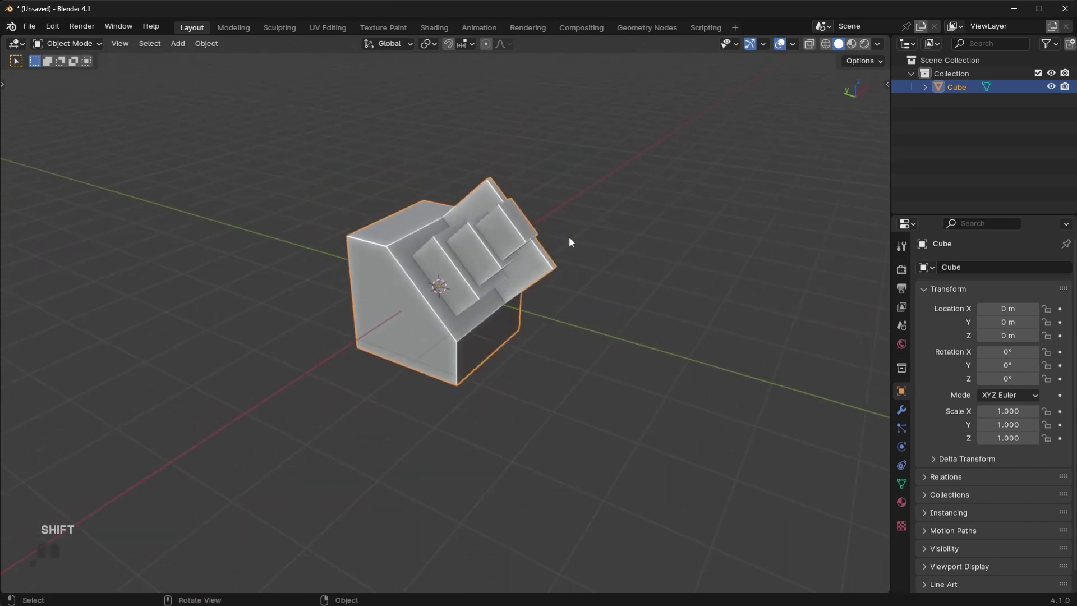
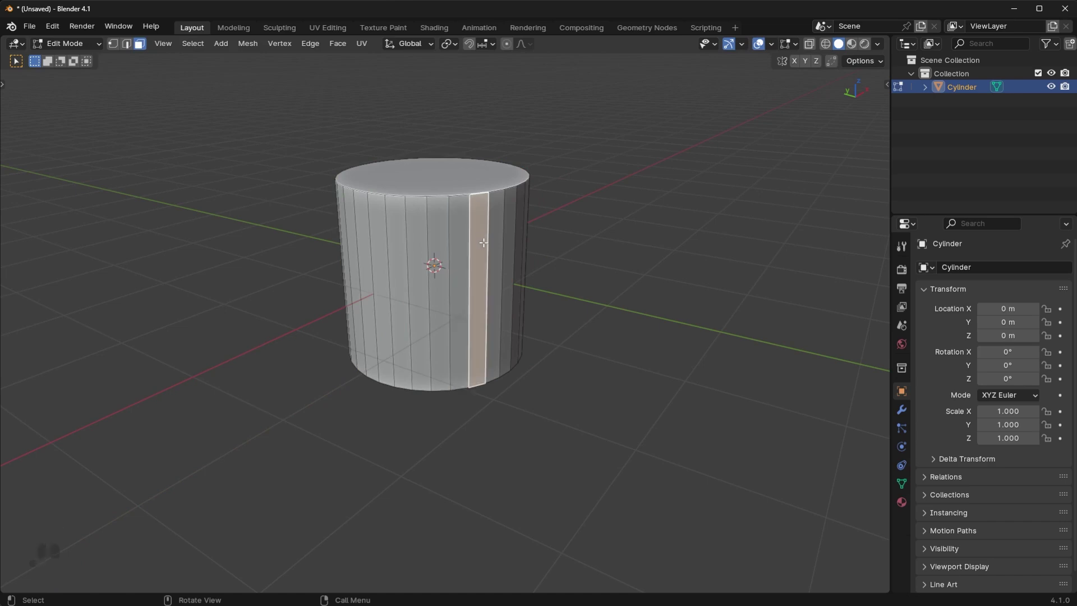
Step: Return the cylinder to Object Mode and apply Shade Smooth to it
{"action": "key", "text": "Tab"}
{"action": "middle_click_drag", "start_coordinate": [491, 284], "coordinate": [451, 279]}
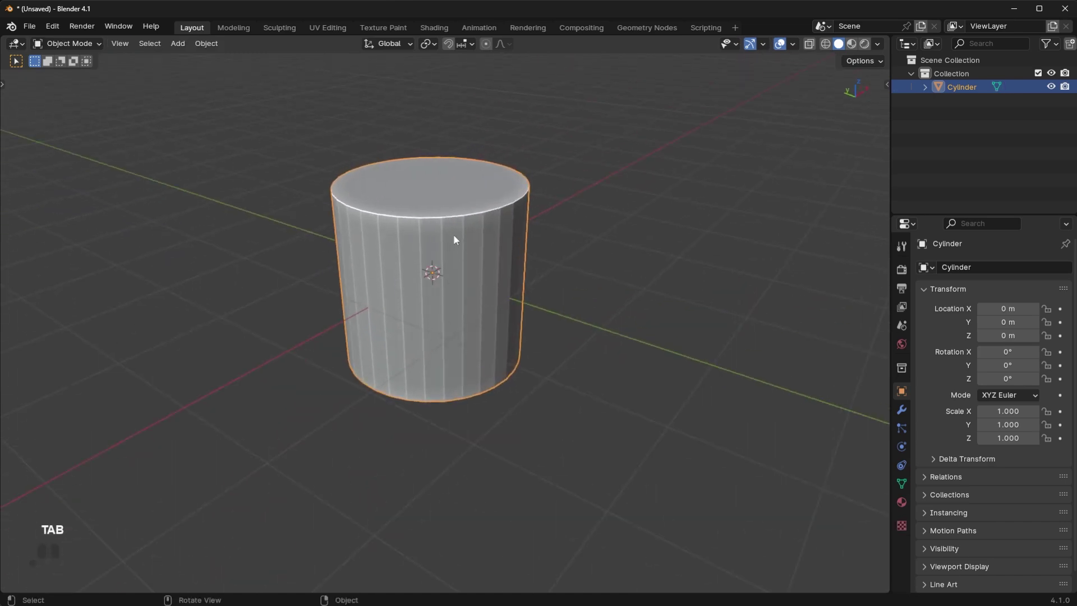
{"action": "right_click", "coordinate": [584, 227]}
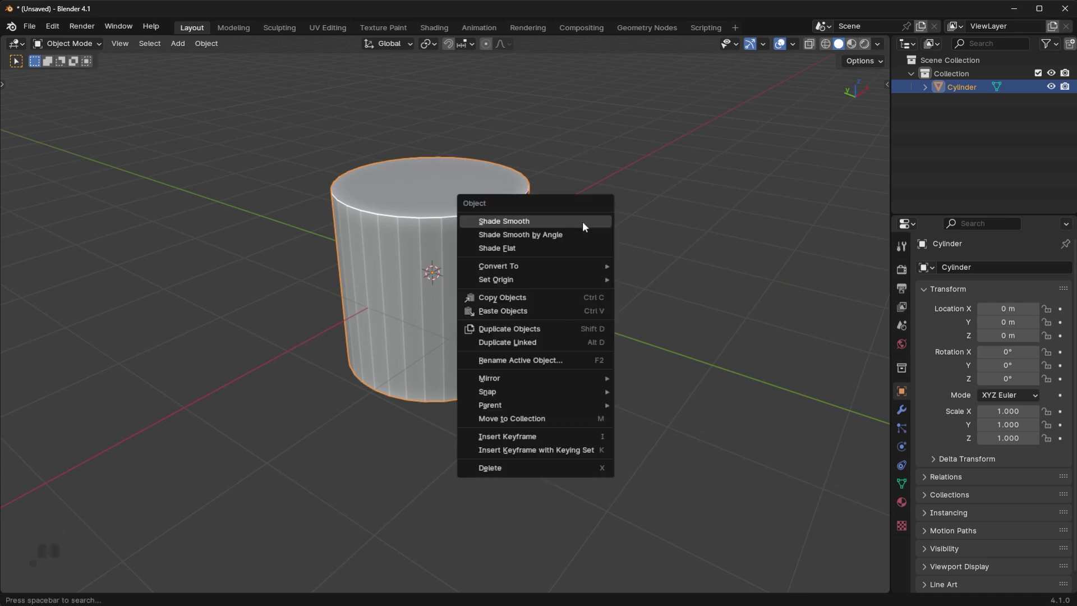
{"action": "left_click", "coordinate": [584, 226]}
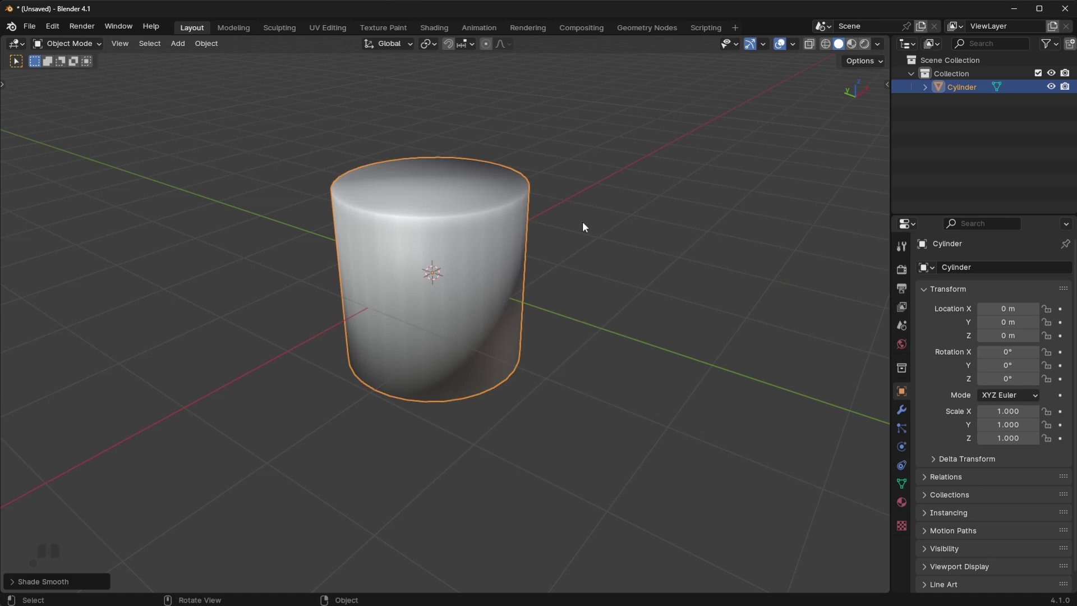
{"action": "mouse_move", "coordinate": [583, 227]}
{"action": "middle_mouse_down"}
{"action": "mouse_move", "coordinate": [413, 228]}
{"action": "mouse_move", "coordinate": [570, 236]}
{"action": "middle_mouse_up"}
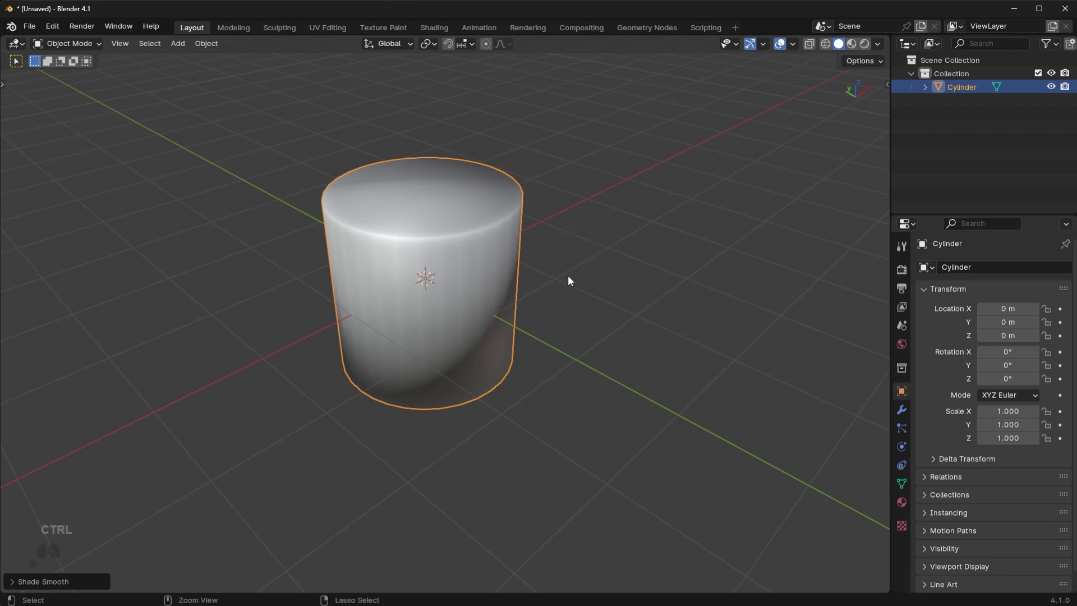
Step: Undo the cylinder's Shade Smooth and apply Shade Smooth by Angle to it instead
{"action": "key", "text": "ctrl+z"}
{"action": "middle_click_drag", "start_coordinate": [478, 256], "coordinate": [541, 251]}
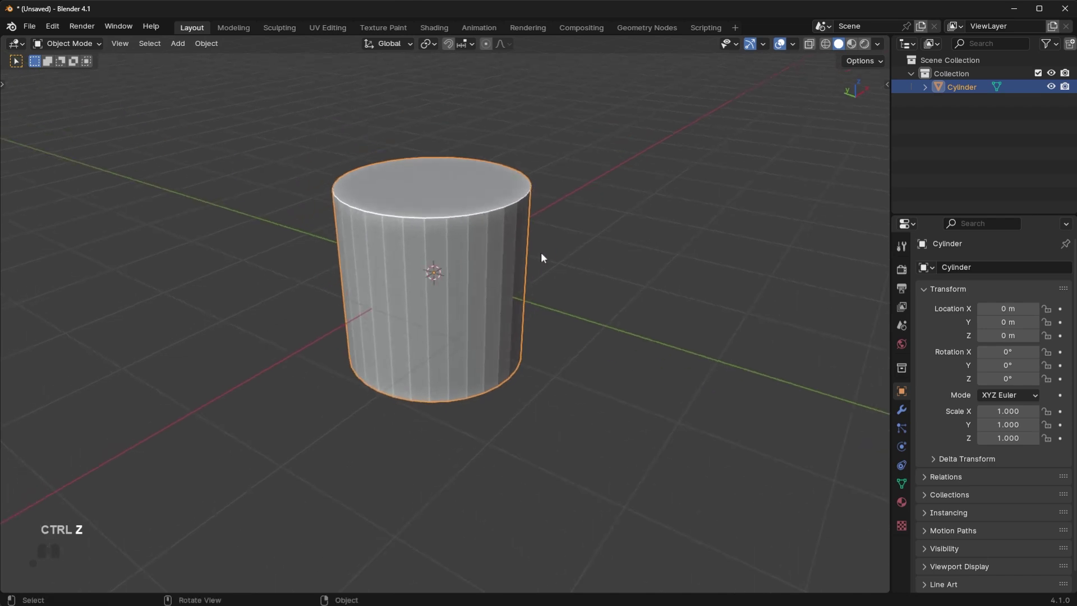
{"action": "right_click", "coordinate": [610, 205]}
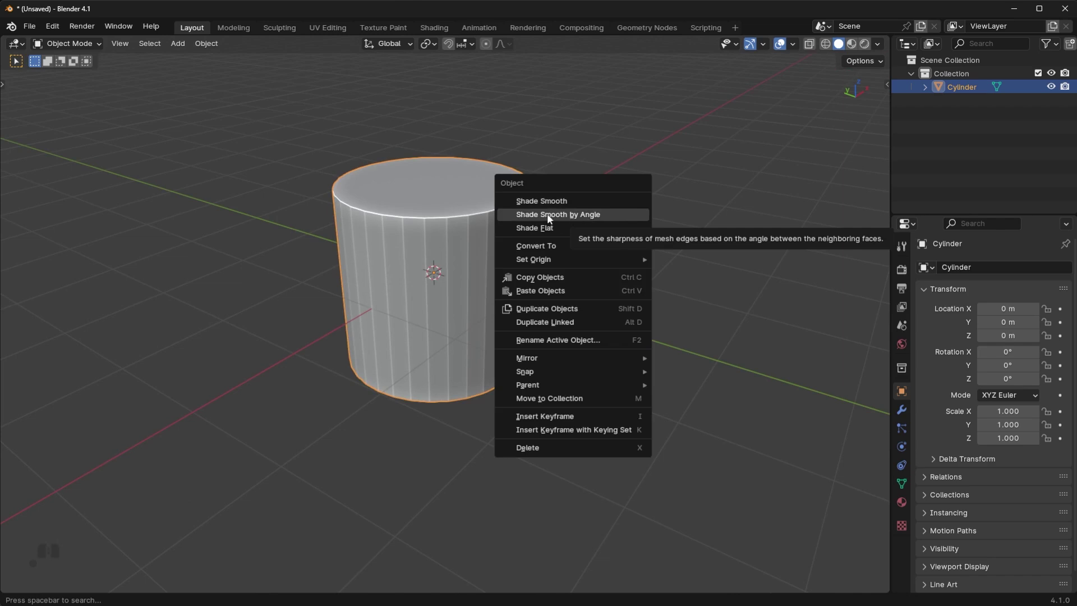
{"action": "left_click", "coordinate": [600, 213]}
{"action": "mouse_move", "coordinate": [601, 213]}
{"action": "middle_mouse_down"}
{"action": "mouse_move", "coordinate": [555, 211]}
{"action": "mouse_move", "coordinate": [594, 219]}
{"action": "mouse_move", "coordinate": [537, 343]}
{"action": "middle_mouse_up"}
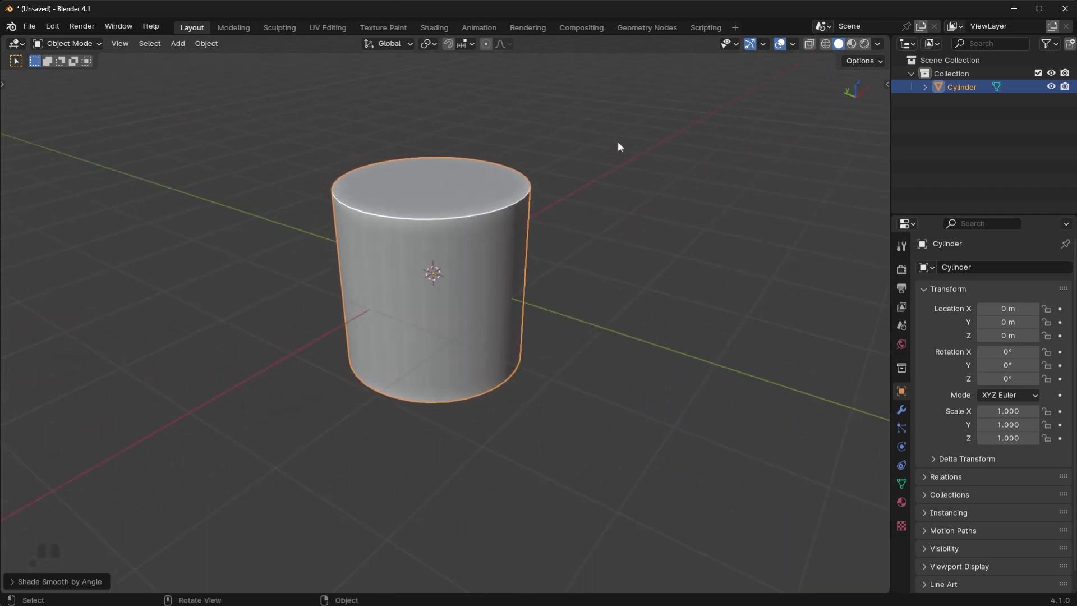
{"action": "middle_click_drag", "start_coordinate": [390, 288], "coordinate": [125, 426]}
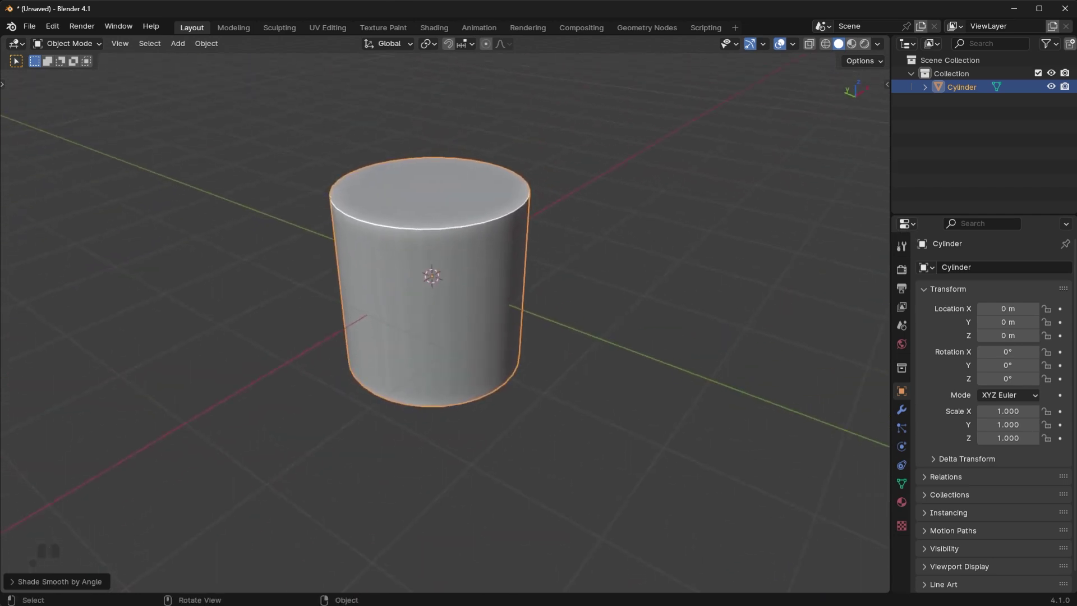
{"action": "scroll", "coordinate": [488, 339], "scroll_direction": "up", "scroll_amount": 3}
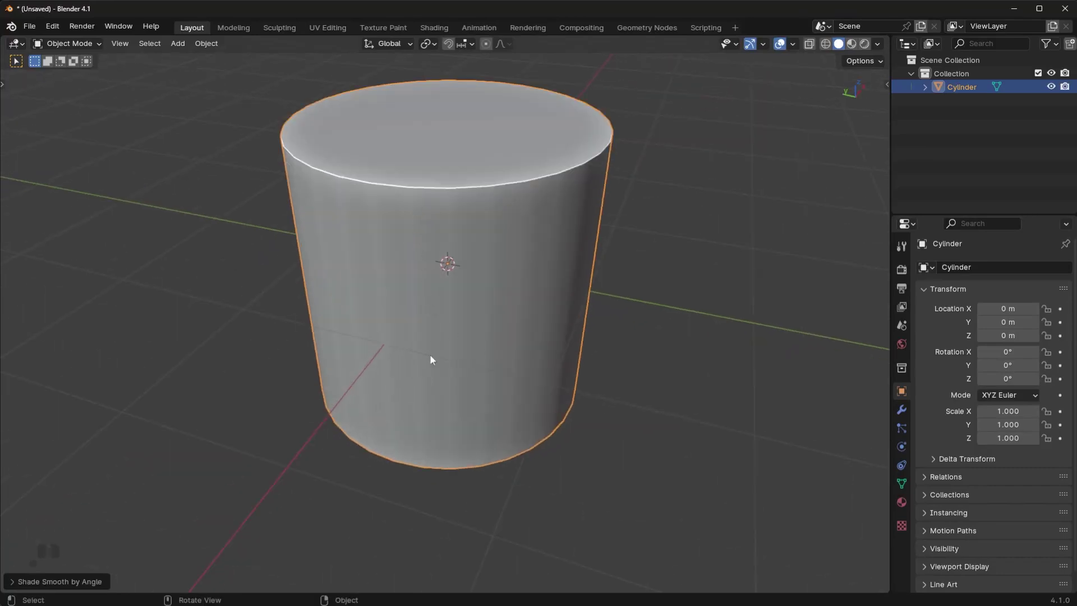
Step: Turn the viewport's Cavity shading off and back on to compare the cylinder's appearance
{"action": "left_click", "coordinate": [878, 44]}
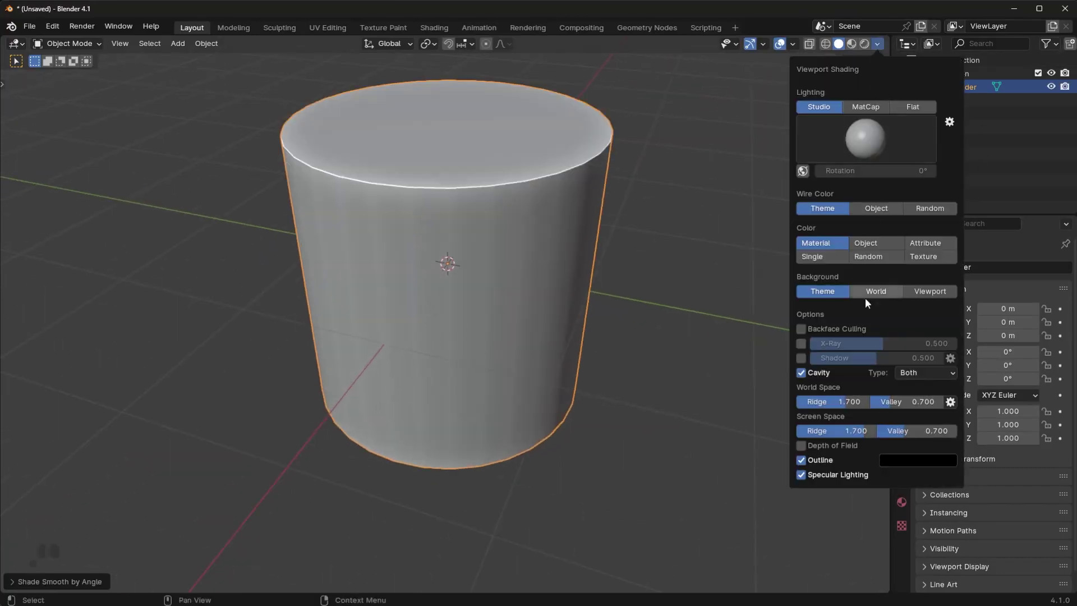
{"action": "left_click", "coordinate": [802, 373]}
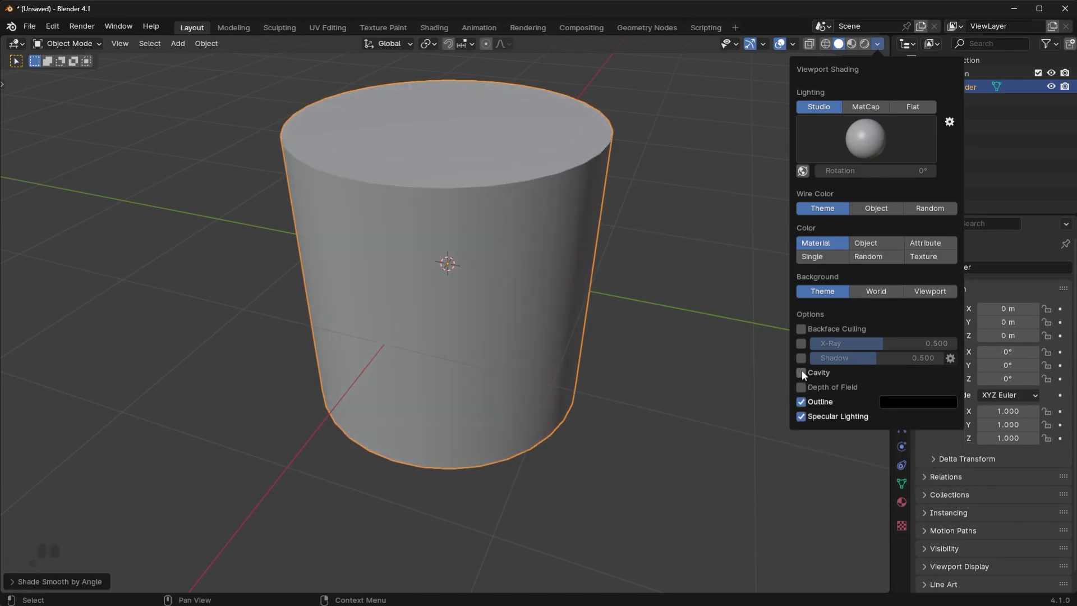
{"action": "left_click", "coordinate": [802, 372]}
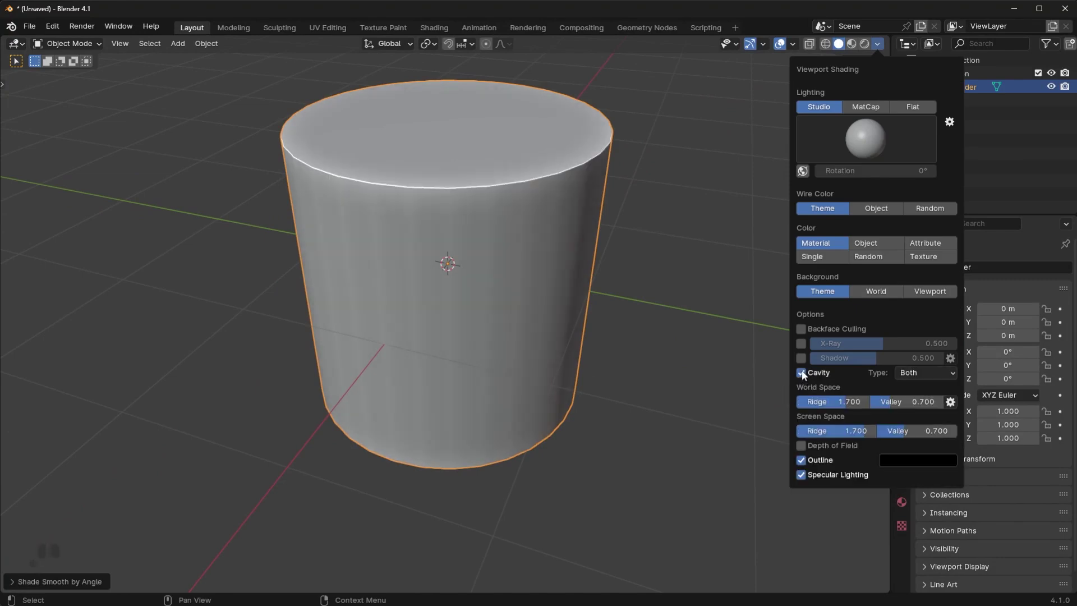
Step: Delete the cylinder and add a new cylinder mesh with 64 vertices
{"action": "scroll", "coordinate": [470, 276], "scroll_direction": "down", "scroll_amount": 4}
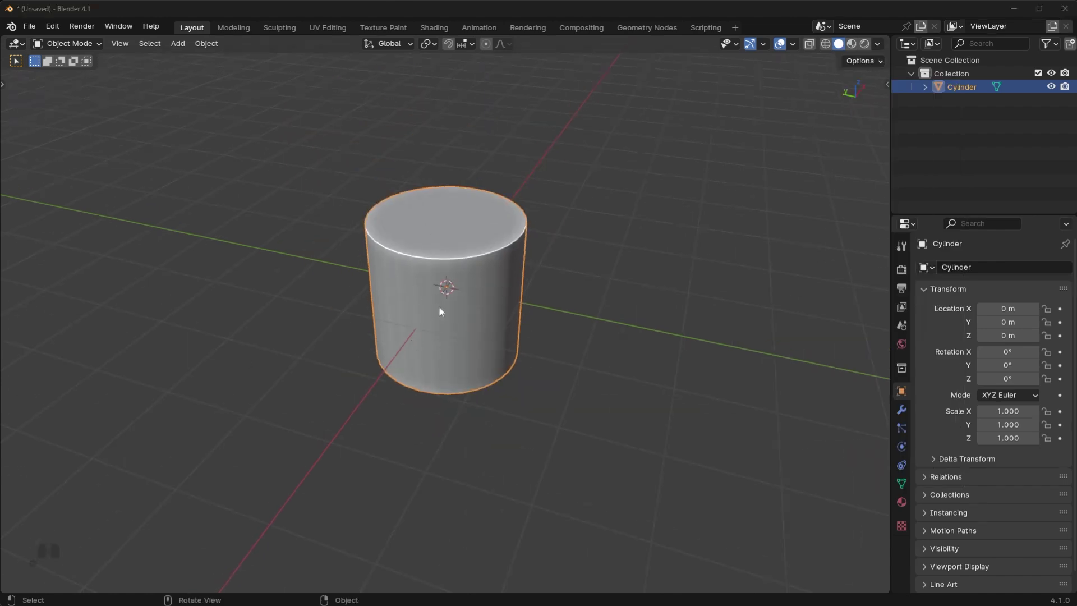
{"action": "middle_click_drag", "start_coordinate": [439, 308], "coordinate": [433, 305]}
{"action": "key", "text": "Delete"}
{"action": "left_click", "coordinate": [178, 43]}
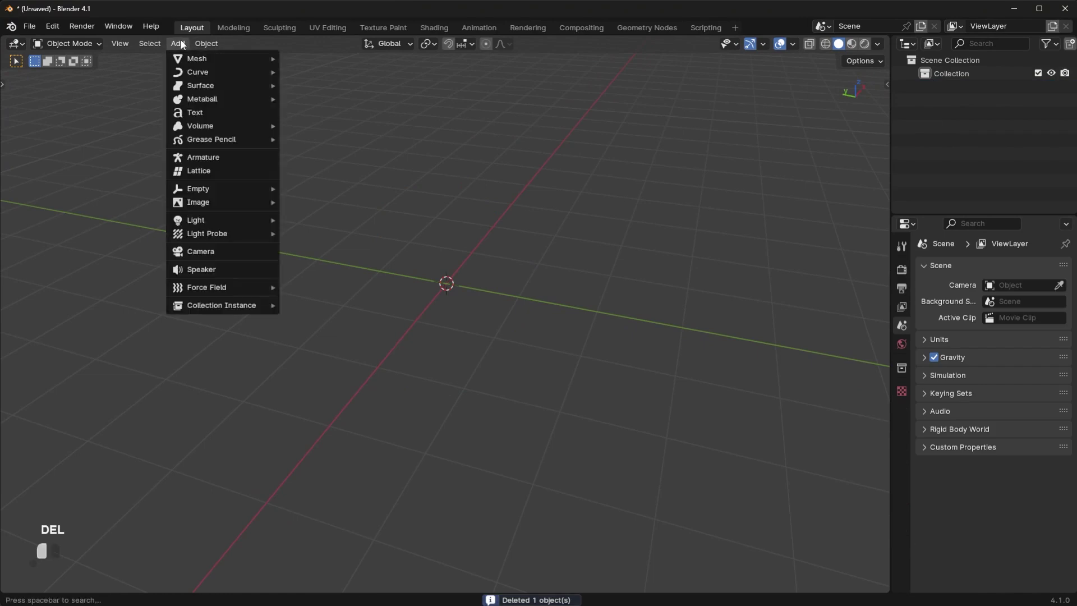
{"action": "mouse_move", "coordinate": [184, 58]}
{"action": "left_click", "coordinate": [329, 126]}
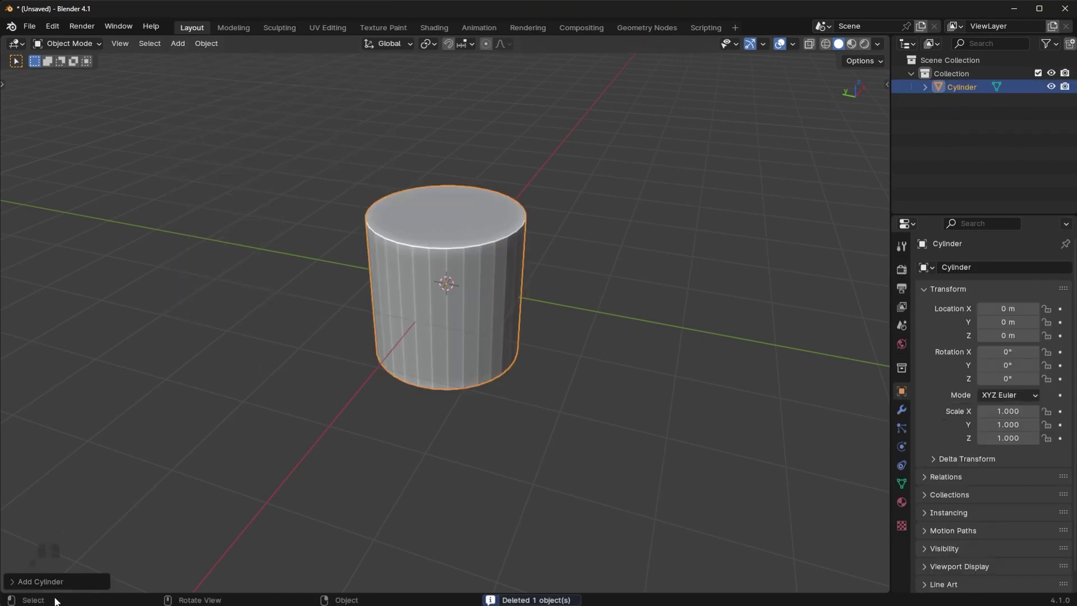
{"action": "left_click", "coordinate": [83, 581]}
{"action": "left_click", "coordinate": [139, 420]}
{"action": "type", "text": "64"}
{"action": "key", "text": "Return"}
Step: Apply Shade Smooth by Angle to the new 64-vertex cylinder
{"action": "right_click", "coordinate": [681, 279]}
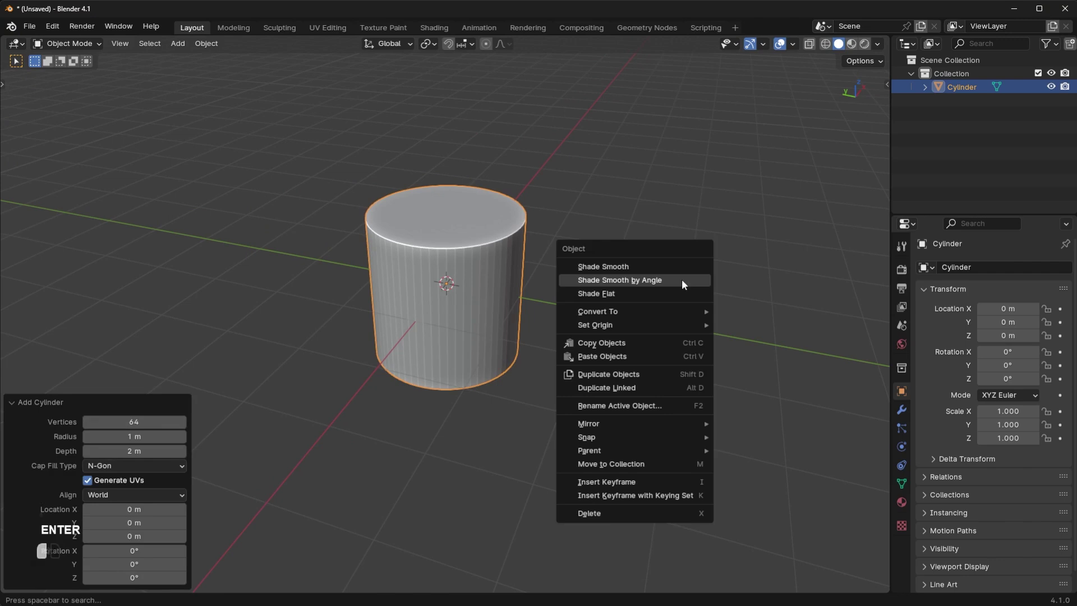
{"action": "left_click", "coordinate": [682, 280]}
{"action": "scroll", "coordinate": [540, 288], "scroll_direction": "up", "scroll_amount": 3}
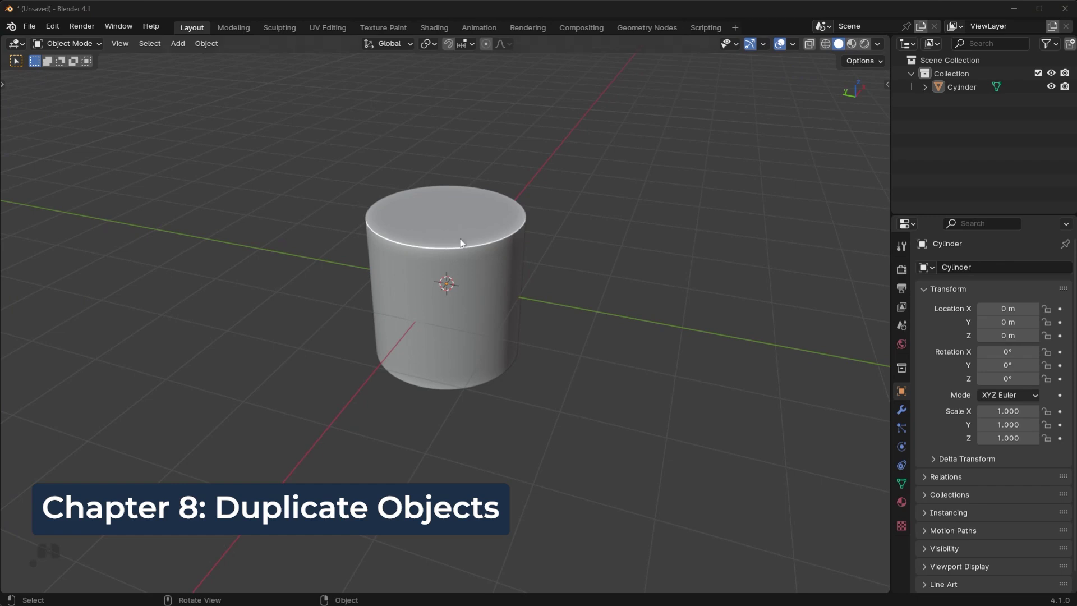
Step: Duplicate the cylinder and place the copy about 2.51 m away in the negative Y direction
{"action": "left_click", "coordinate": [467, 209]}
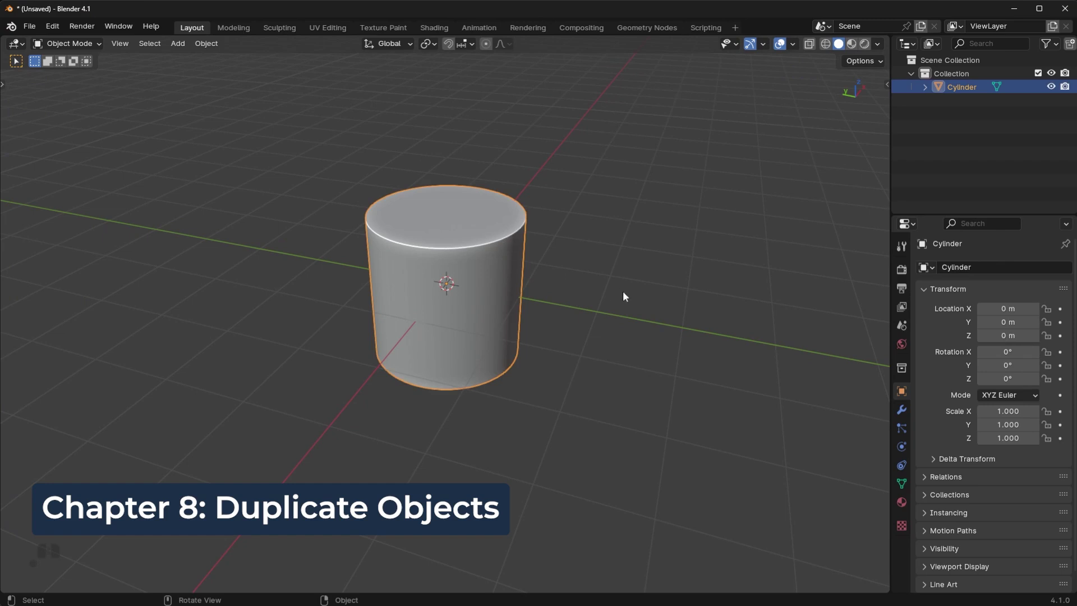
{"action": "key", "text": "shift+d"}
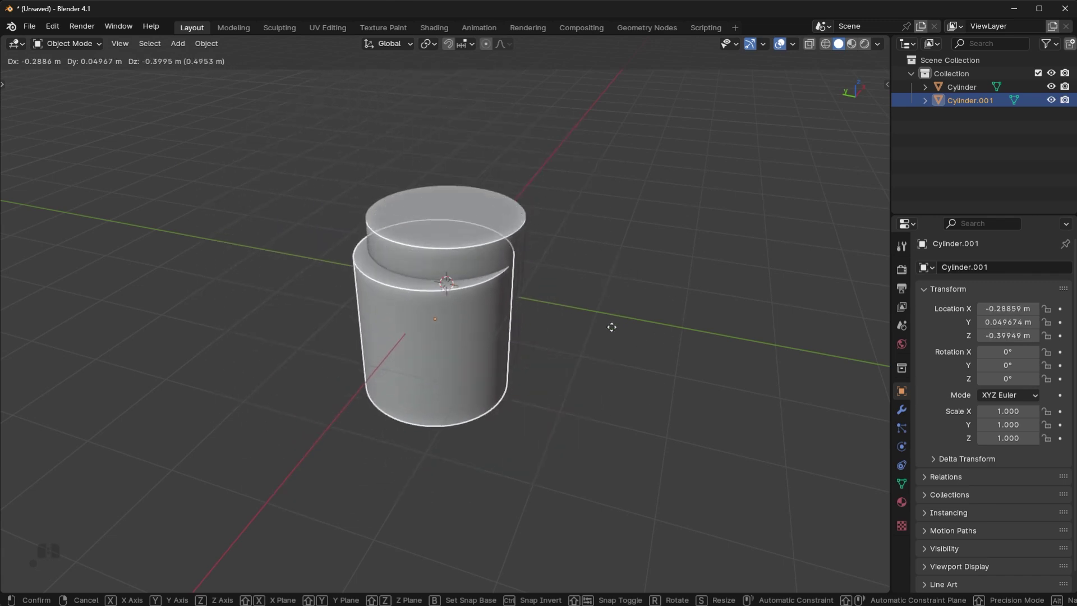
{"action": "key", "text": "x"}
{"action": "key", "text": "y"}
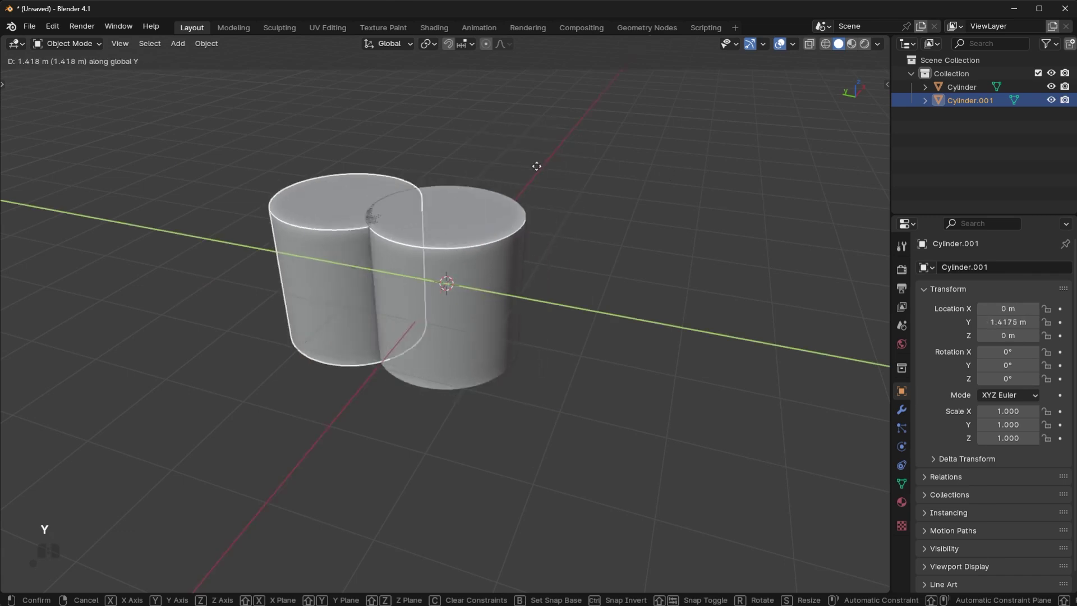
{"action": "key", "text": "z"}
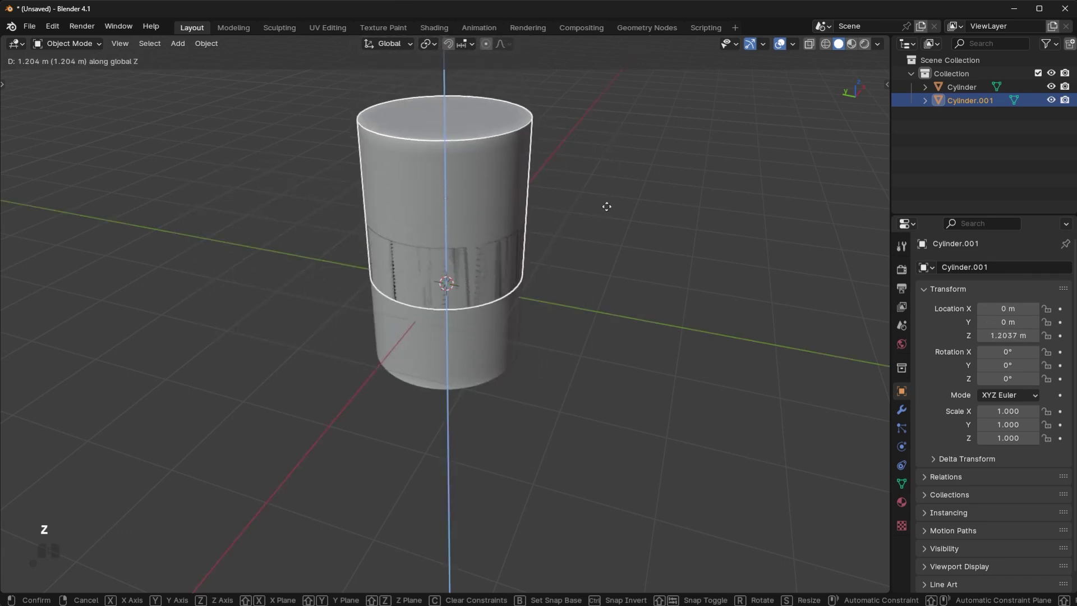
{"action": "key", "text": "y"}
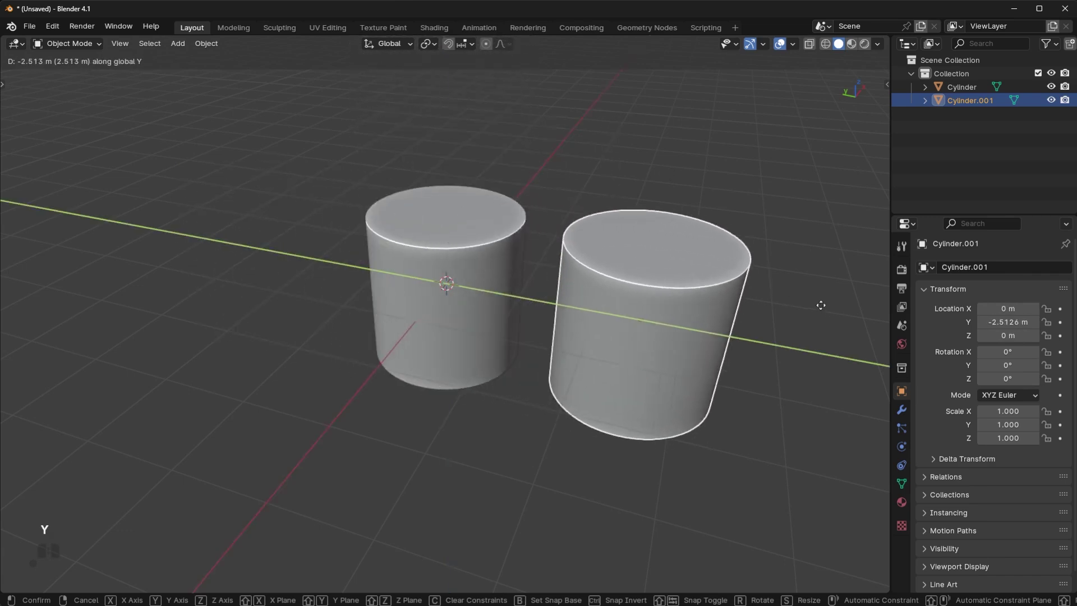
{"action": "left_click", "coordinate": [822, 308]}
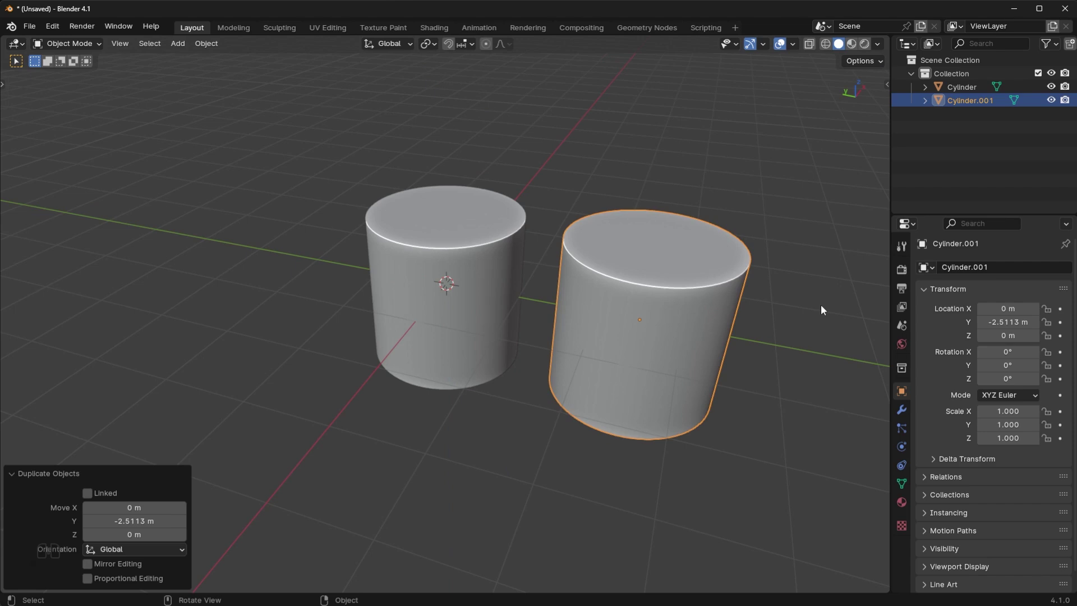
Step: Duplicate the second cylinder in place by cancelling the move, and try moving the overlapping copy along Y
{"action": "scroll", "coordinate": [820, 307], "scroll_direction": "down", "scroll_amount": 4}
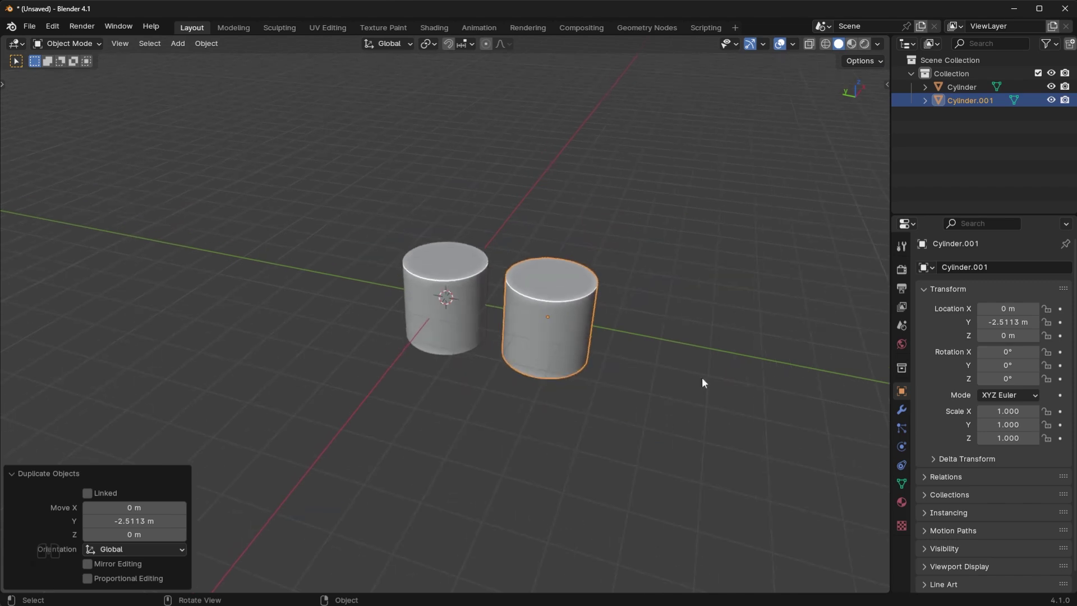
{"action": "key", "text": "shift+d"}
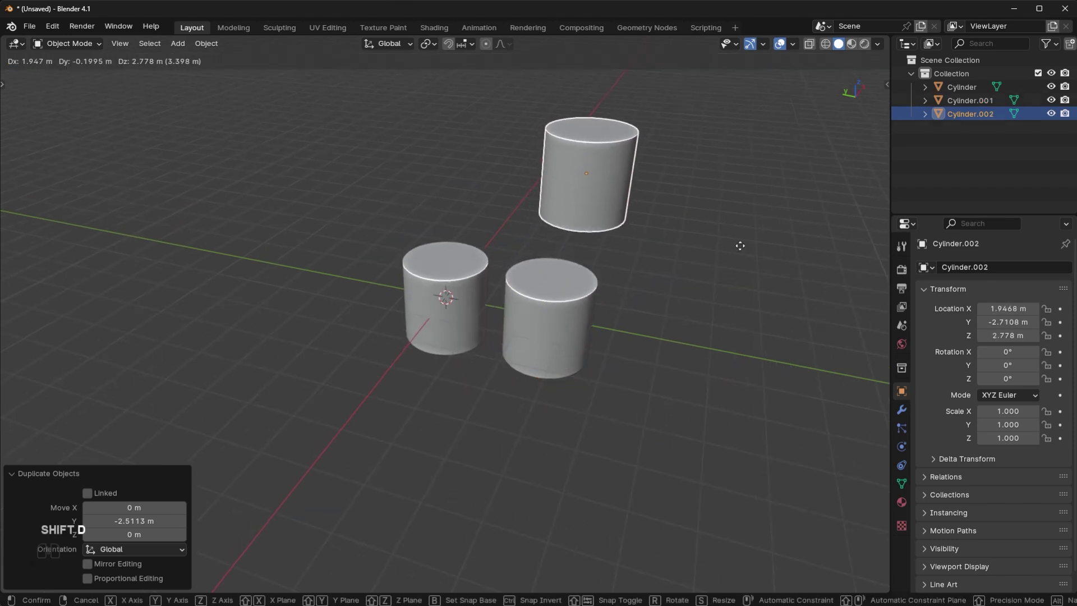
{"action": "right_click", "coordinate": [740, 245]}
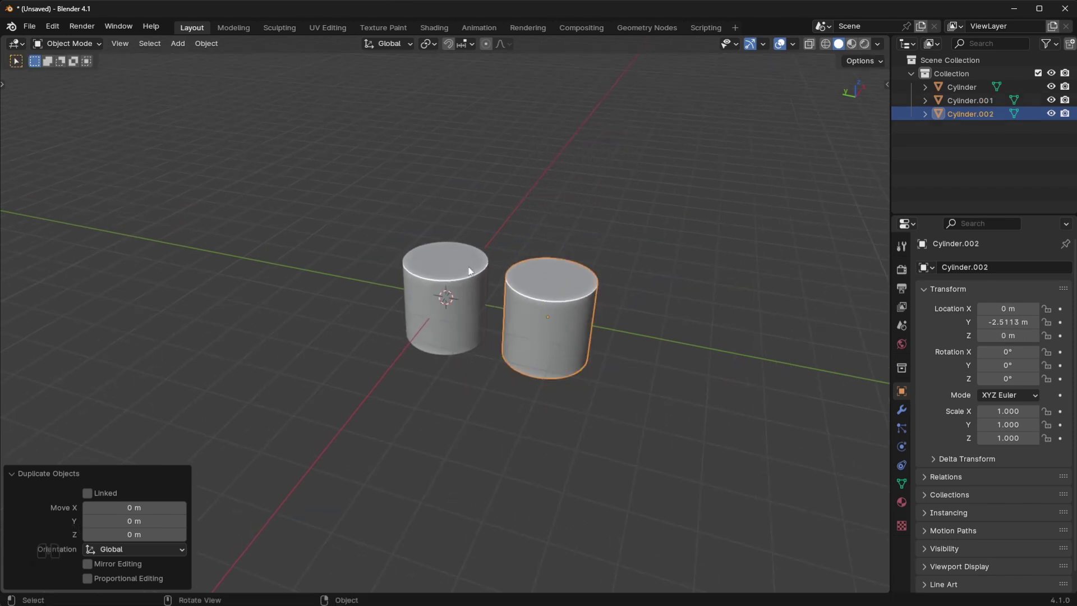
{"action": "key", "text": "g"}
{"action": "key", "text": "y"}
{"action": "right_click", "coordinate": [549, 317]}
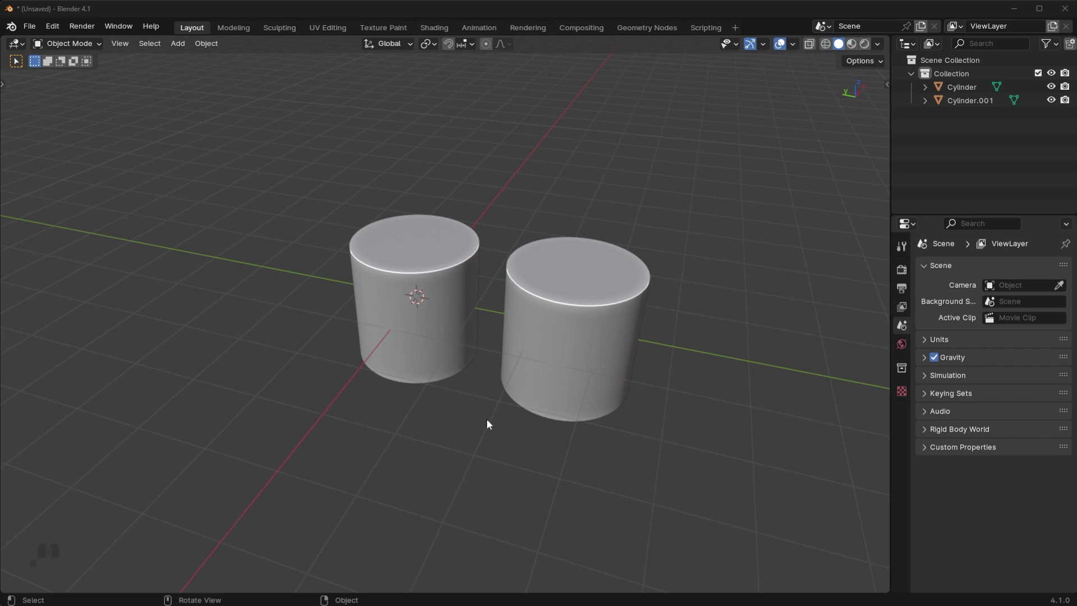
Step: Select both cylinders, with the duplicate as the active object, and join them into one object
{"action": "left_click", "coordinate": [440, 294]}
{"action": "left_click", "coordinate": [555, 279]}
{"action": "left_click", "coordinate": [407, 245]}
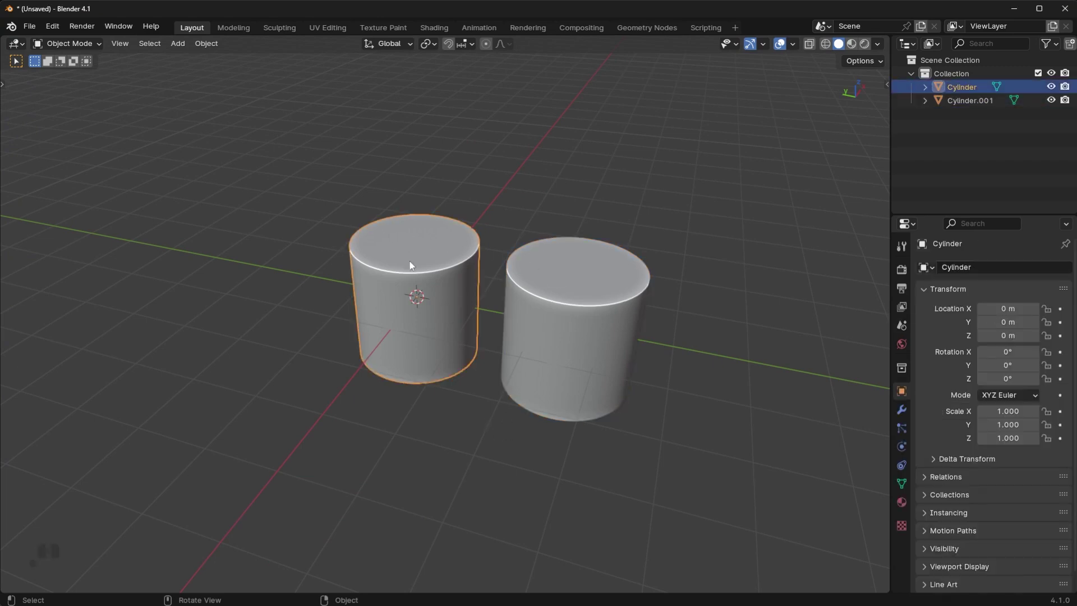
{"action": "left_click", "coordinate": [585, 275], "text": "shift"}
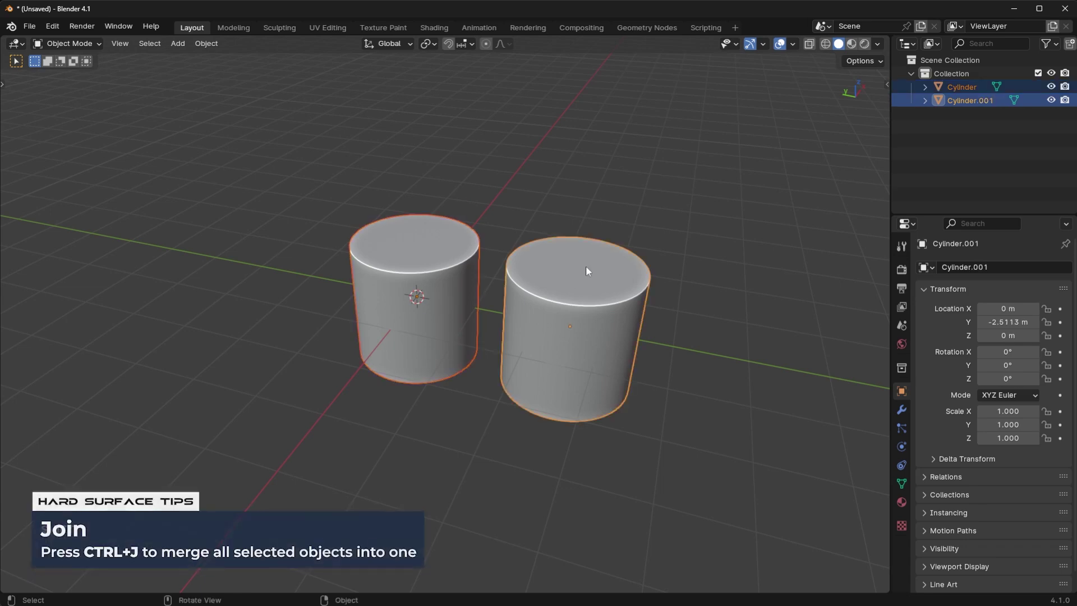
{"action": "key", "text": "ctrl+j"}
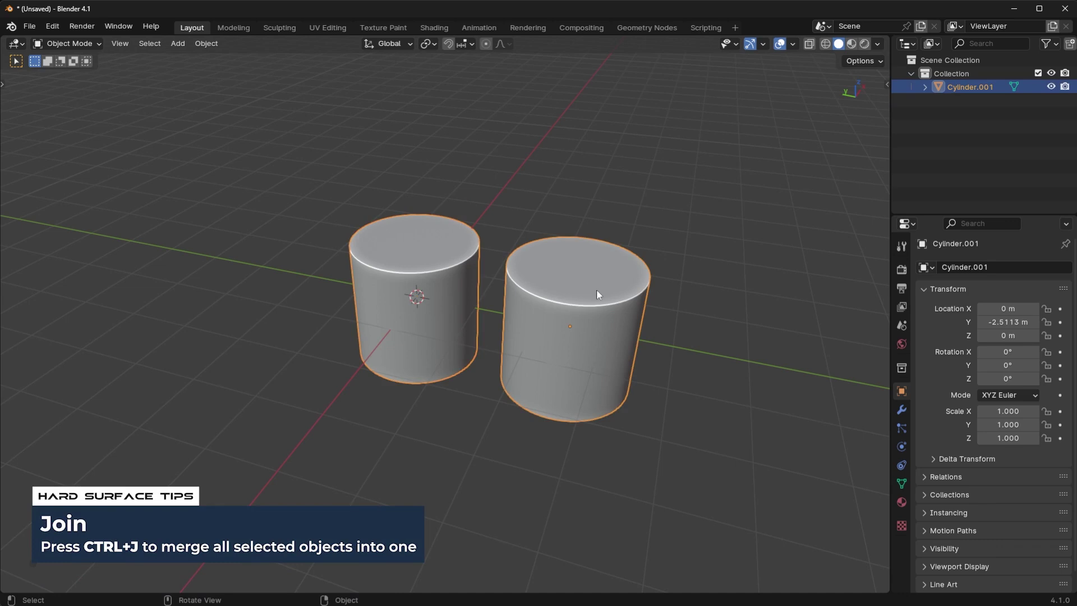
Step: Select all geometry of the joined cylinders in Edit Mode, separate it by Selection, and return to Object Mode
{"action": "key", "text": "Tab"}
{"action": "left_click", "coordinate": [436, 249]}
{"action": "left_click", "coordinate": [599, 275]}
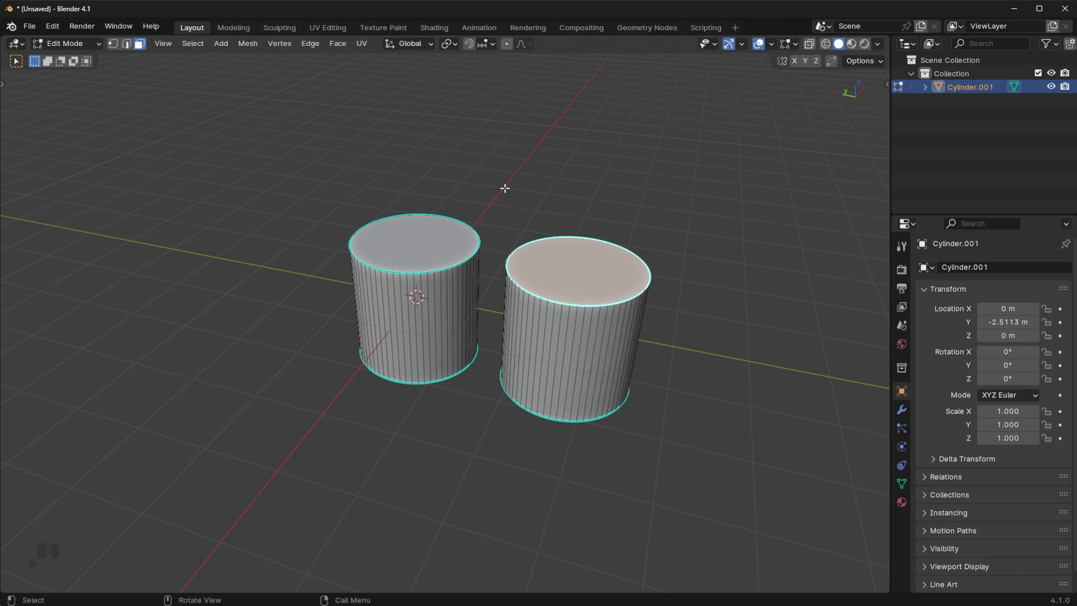
{"action": "key", "text": "a"}
{"action": "key", "text": "p"}
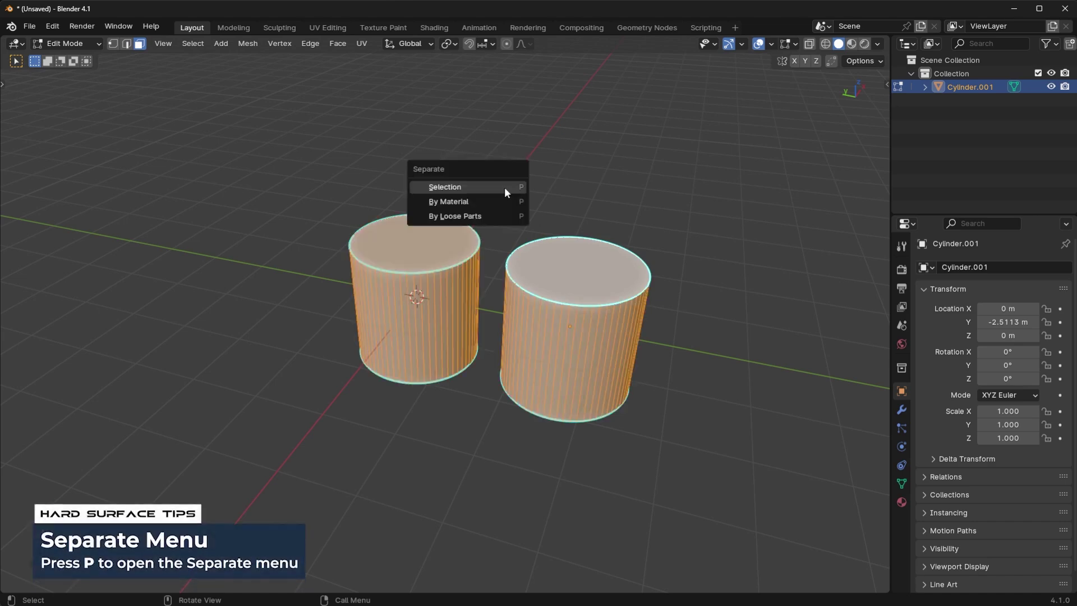
{"action": "left_click", "coordinate": [504, 189]}
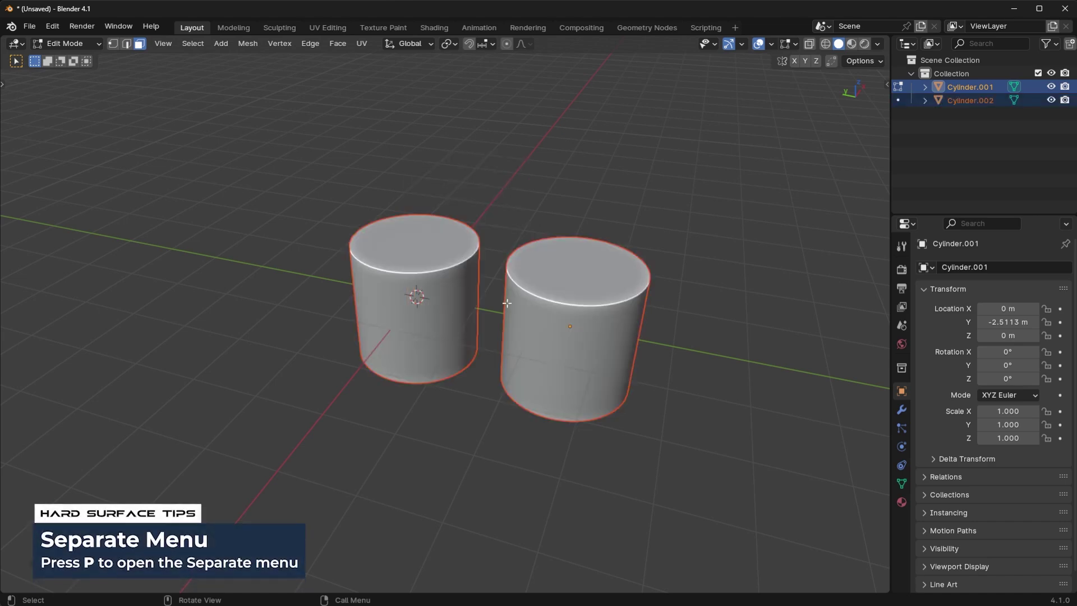
{"action": "key", "text": "Tab"}
Step: Select the separated cylinder pair, separate all of its geometry by Selection once more in Edit Mode, and return to Object Mode
{"action": "left_click", "coordinate": [440, 262]}
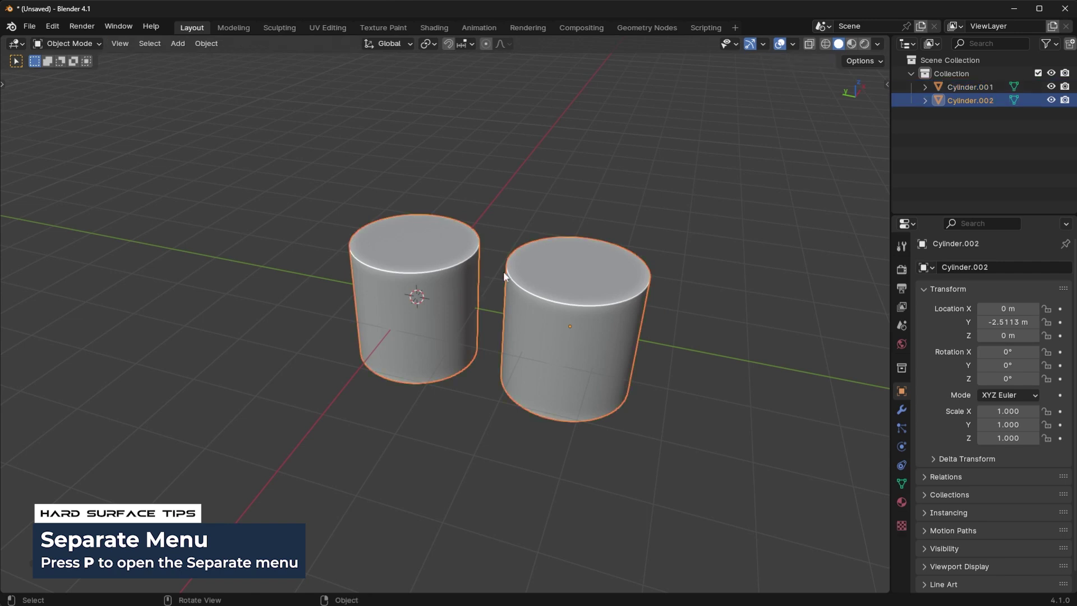
{"action": "key", "text": "Tab"}
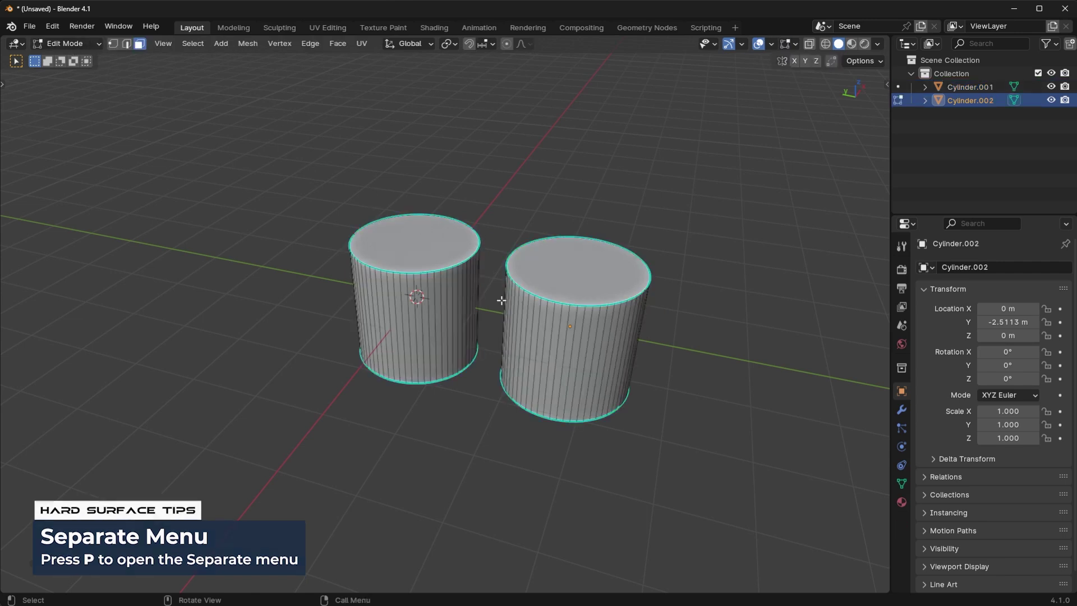
{"action": "key", "text": "Tab"}
{"action": "key", "text": "Tab"}
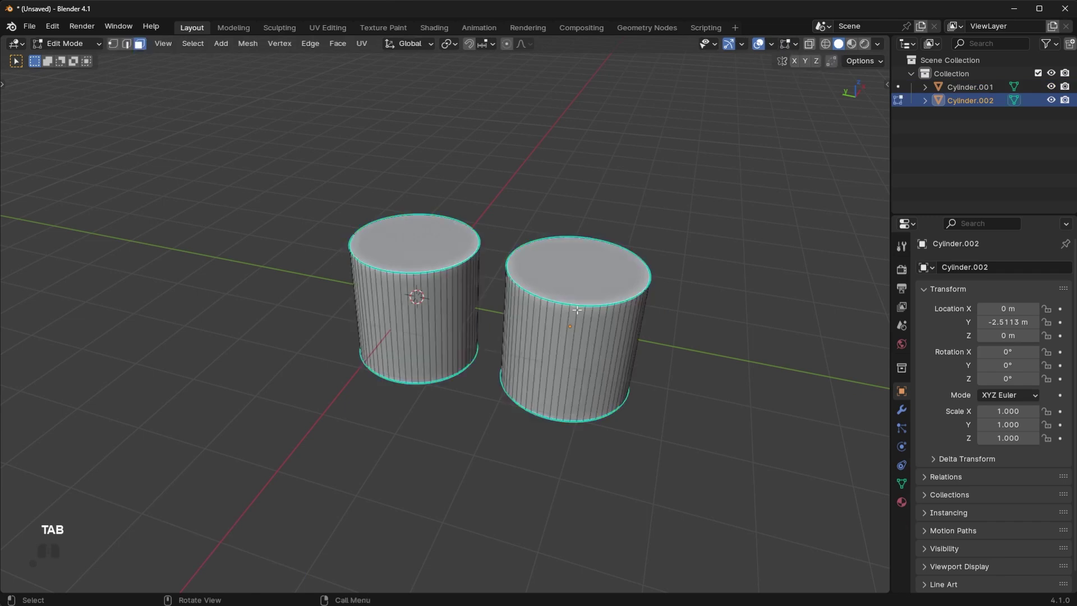
{"action": "key", "text": "a"}
{"action": "key", "text": "p"}
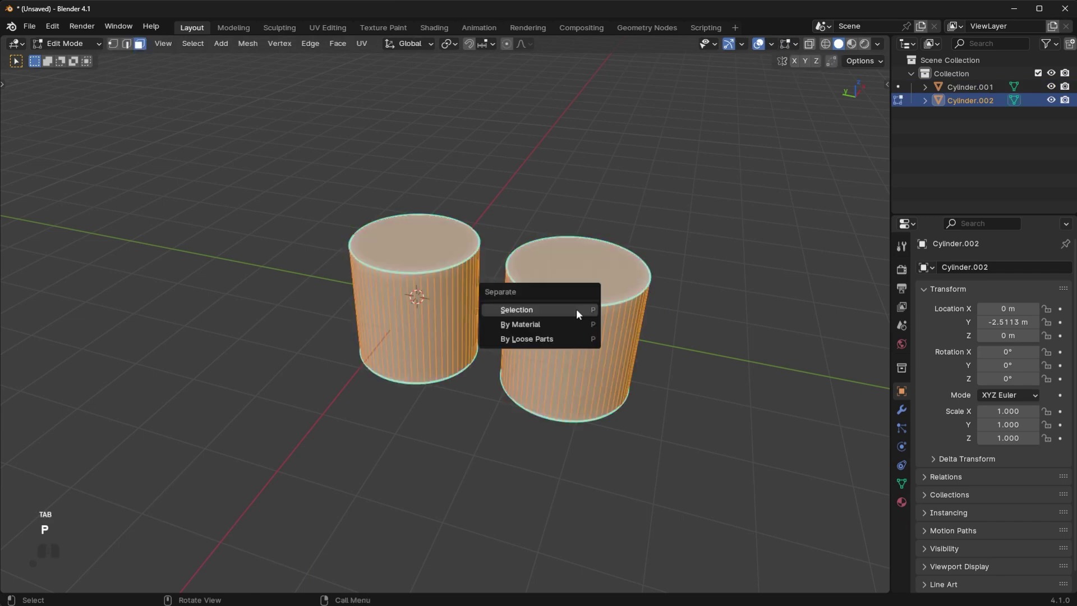
{"action": "left_click", "coordinate": [514, 311]}
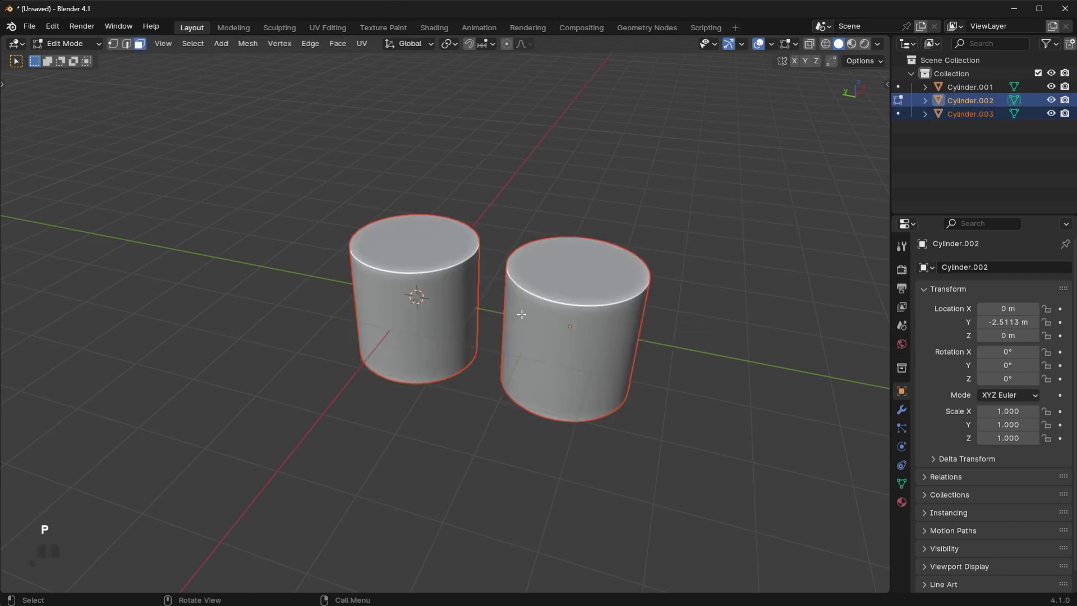
{"action": "right_click", "coordinate": [512, 308]}
{"action": "key", "text": "Tab"}
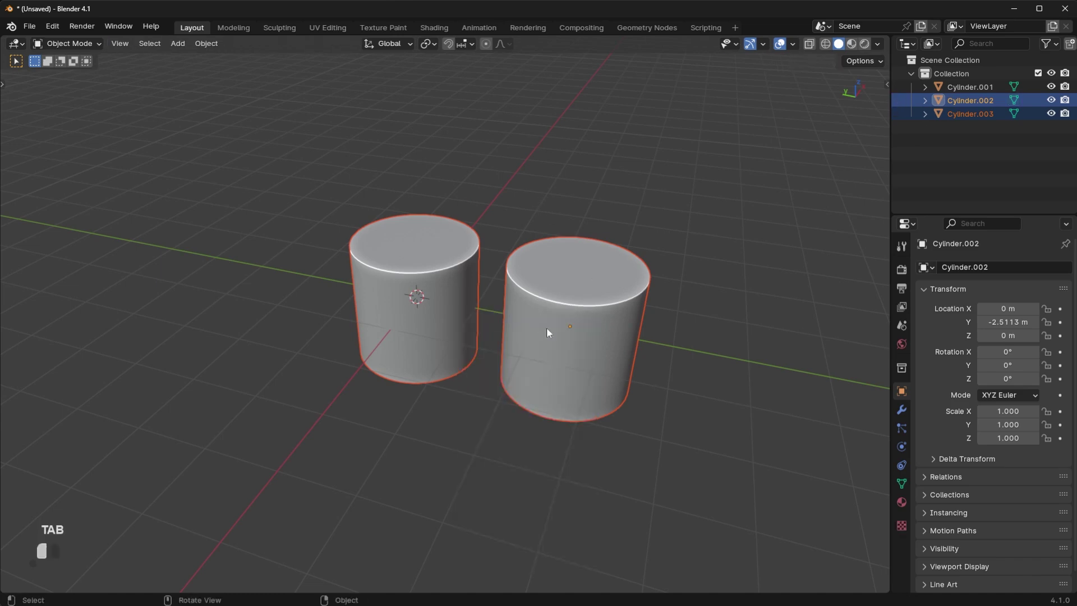
Step: Separate the selected cylinder pair By Loose Parts in Edit Mode and return to Object Mode
{"action": "left_click", "coordinate": [546, 328]}
{"action": "key", "text": "Tab"}
{"action": "key", "text": "p"}
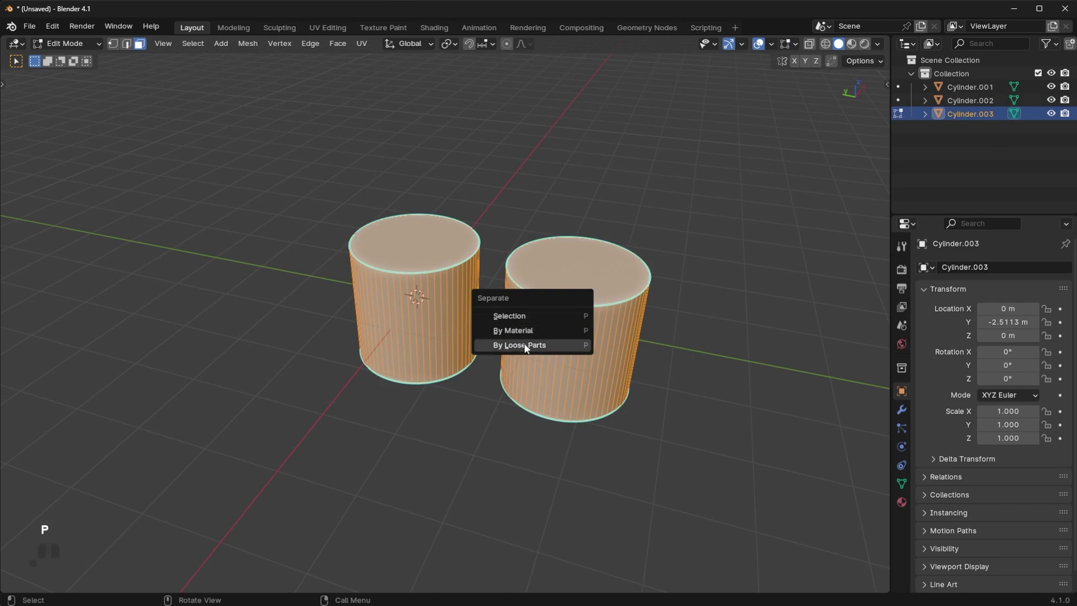
{"action": "left_click", "coordinate": [524, 342]}
{"action": "key", "text": "Tab"}
Step: Select each separated cylinder individually and delete the one farther along negative Y
{"action": "left_click", "coordinate": [443, 282]}
{"action": "left_click", "coordinate": [601, 293]}
{"action": "left_click", "coordinate": [409, 276]}
{"action": "middle_click_drag", "start_coordinate": [408, 276], "coordinate": [666, 282]}
{"action": "left_click", "coordinate": [574, 307]}
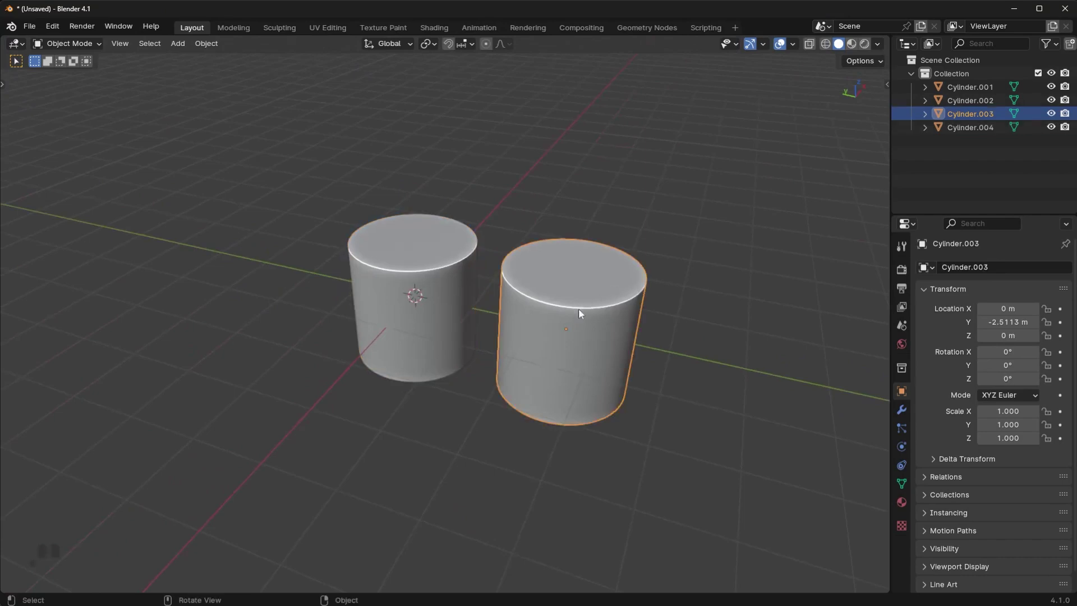
{"action": "key", "text": "Delete"}
Step: Duplicate all of the remaining cylinder's geometry in Edit Mode, moving the copy about 2.39, -0.60 and 3.00 m in X, Y and Z, and return to Object Mode
{"action": "left_click", "coordinate": [433, 277]}
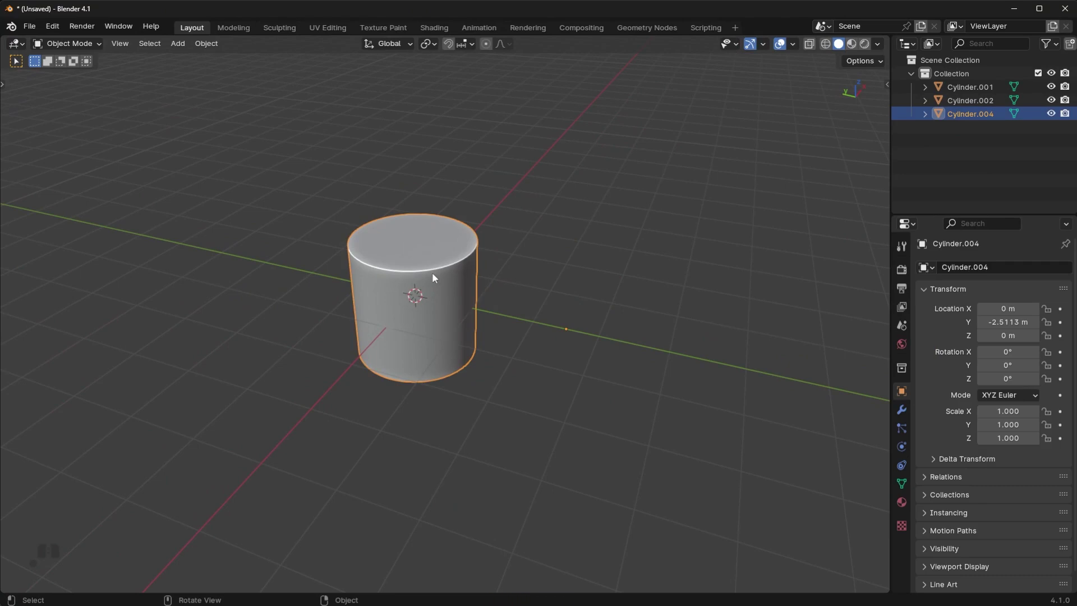
{"action": "key", "text": "Tab"}
{"action": "key", "text": "a"}
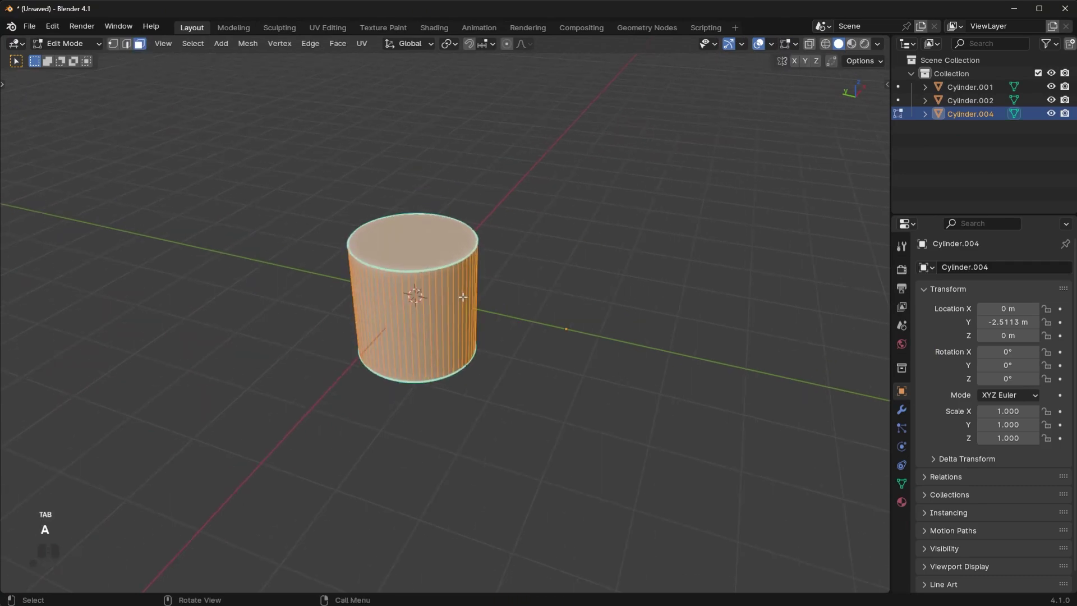
{"action": "key", "text": "Tab"}
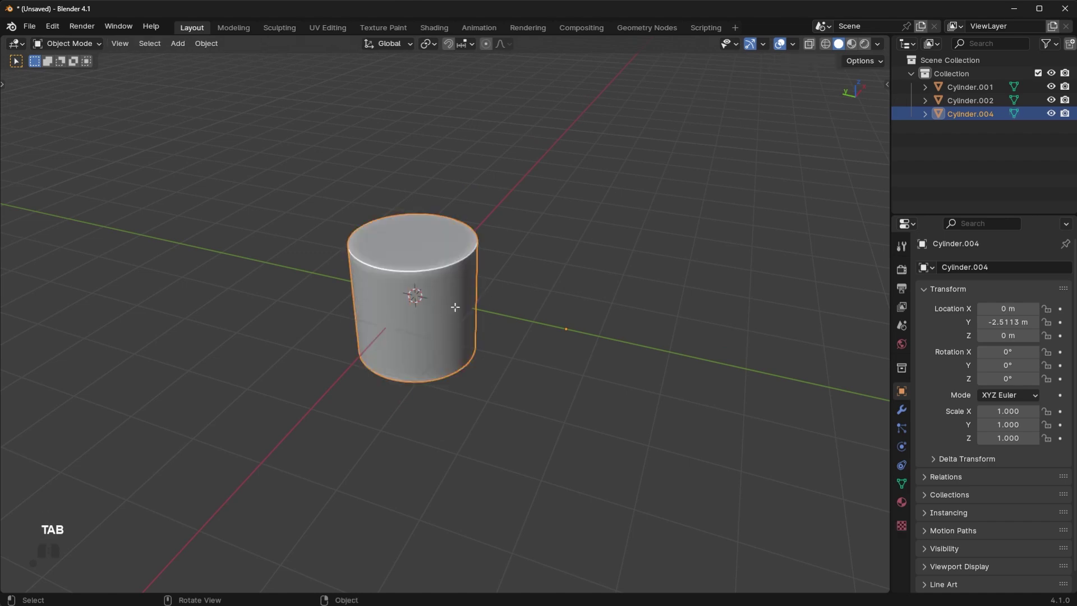
{"action": "key", "text": "Tab"}
{"action": "key", "text": "shift+d"}
{"action": "left_click", "coordinate": [559, 258]}
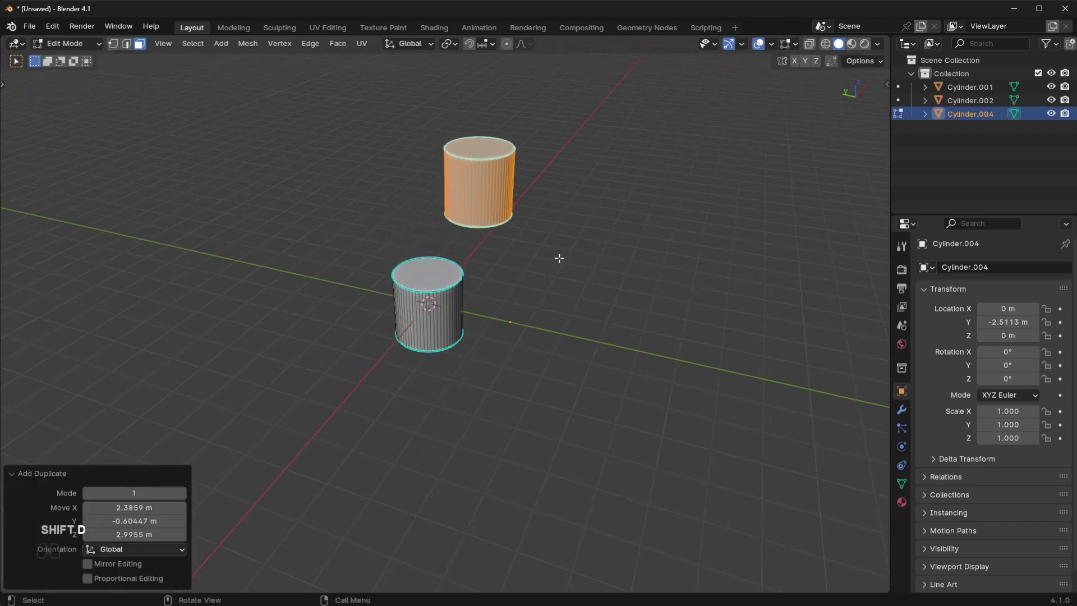
{"action": "key", "text": "Tab"}
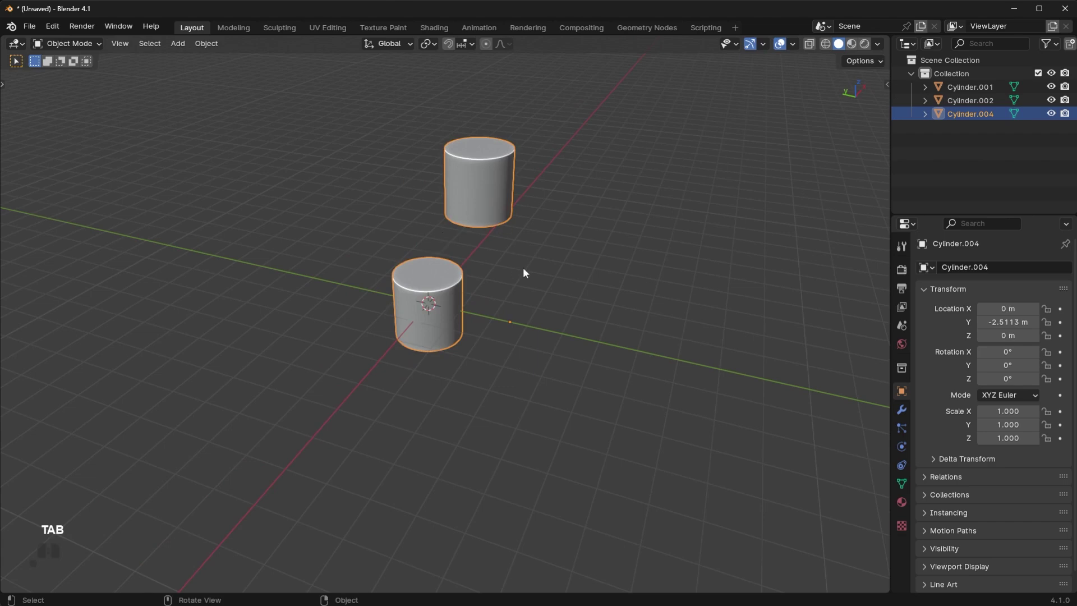
Step: Select all geometry of the two-cylinder object in Edit Mode, separate it By Loose Parts, and return to Object Mode
{"action": "scroll", "coordinate": [527, 241], "scroll_direction": "up", "scroll_amount": 3}
{"action": "middle_click_drag", "start_coordinate": [531, 207], "coordinate": [519, 326], "text": "shift"}
{"action": "key", "text": "Tab"}
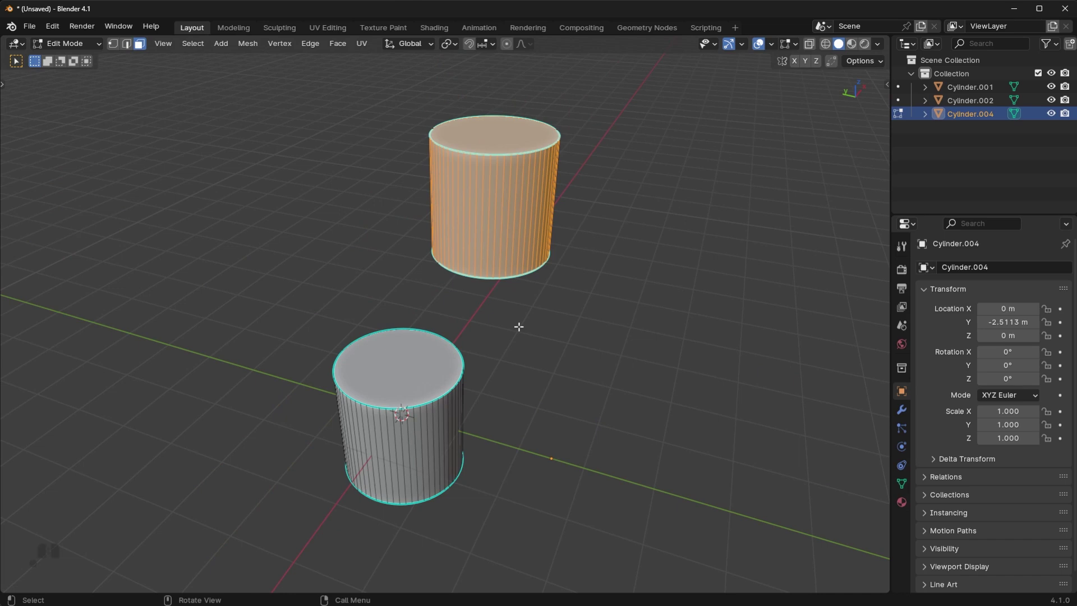
{"action": "key", "text": "Tab"}
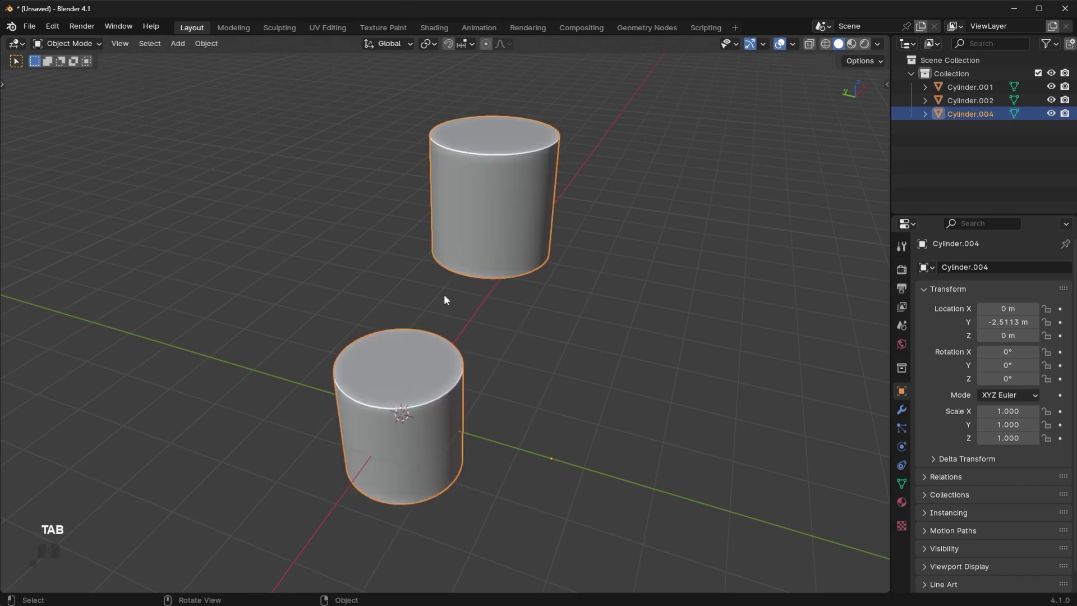
{"action": "key", "text": "Tab"}
{"action": "key", "text": "a"}
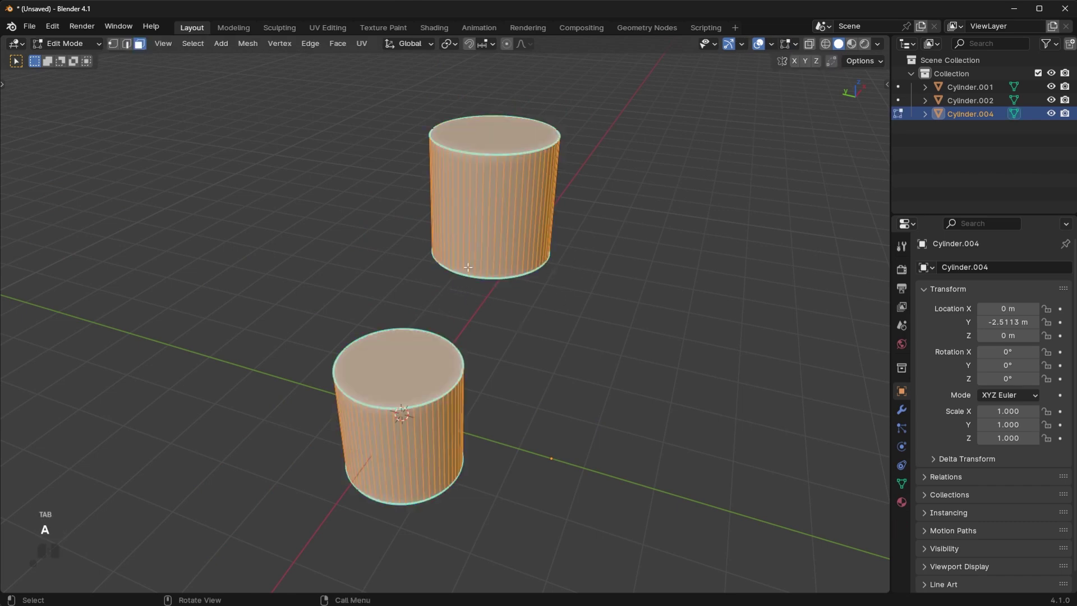
{"action": "key", "text": "p"}
{"action": "left_click", "coordinate": [468, 268]}
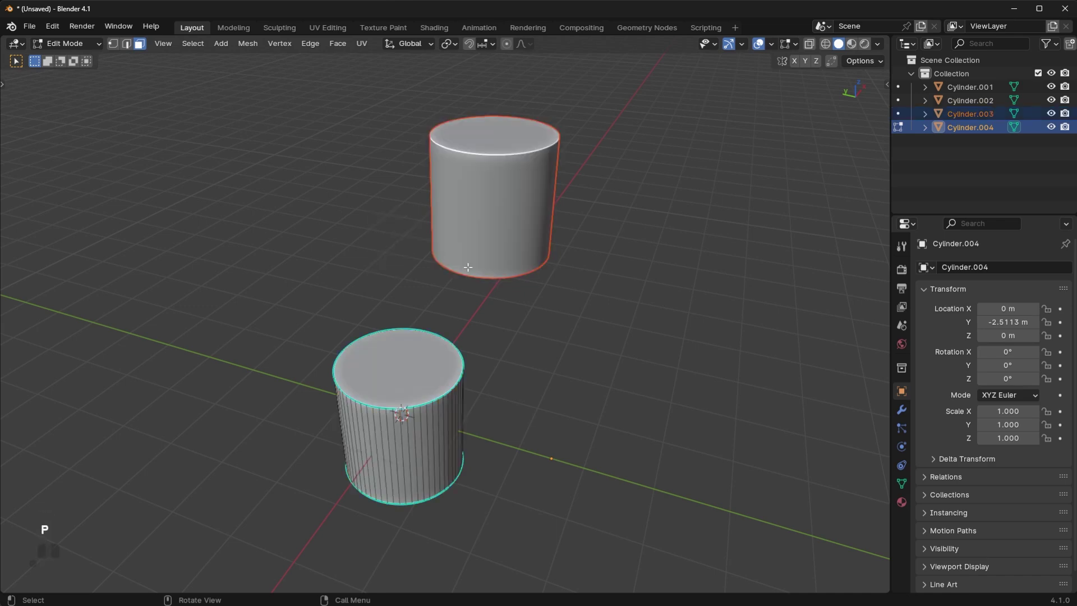
{"action": "key", "text": "Tab"}
Step: Select the raised separated cylinder and delete it
{"action": "left_click", "coordinate": [499, 216]}
{"action": "left_click", "coordinate": [496, 204]}
{"action": "left_click", "coordinate": [502, 193]}
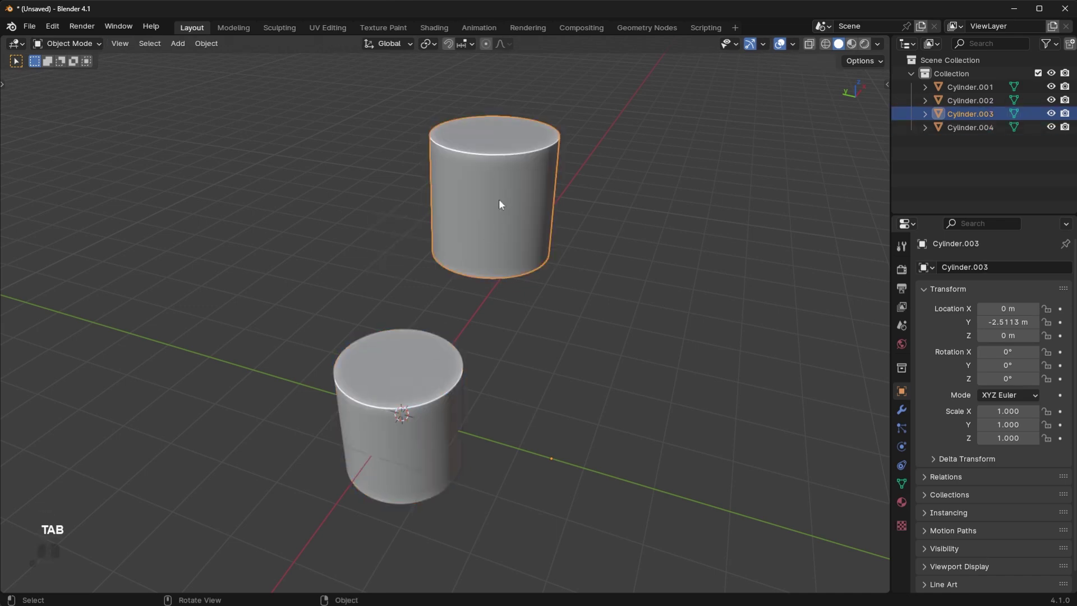
{"action": "key", "text": "Delete"}
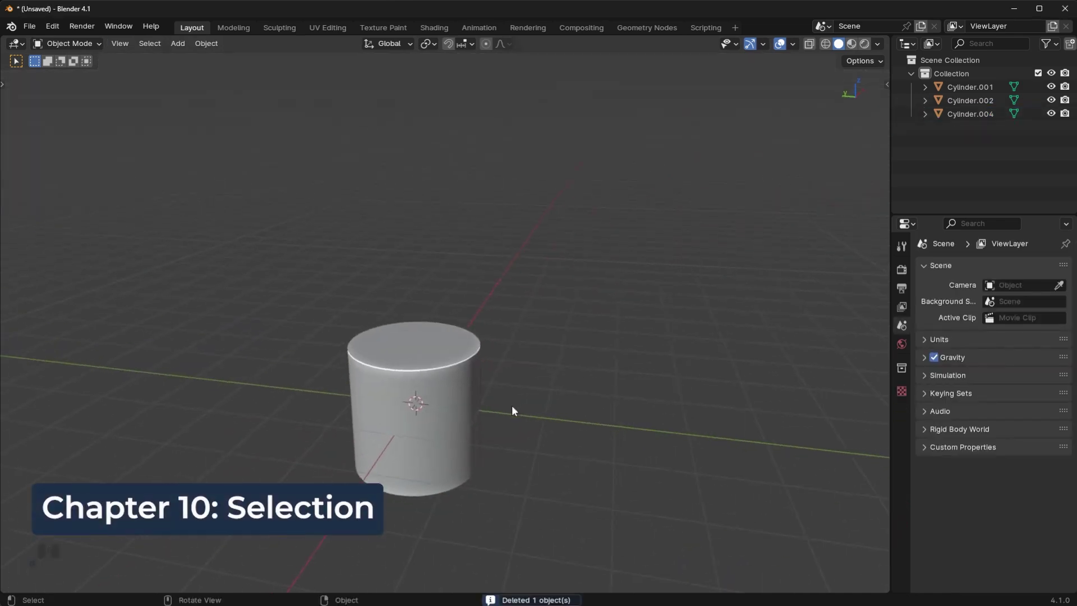
Step: Duplicate the remaining cylinder in Object Mode and place the copy at about X 2.29, Y -4.89, Z 1.22 m
{"action": "middle_click_drag", "start_coordinate": [511, 405], "coordinate": [452, 330]}
{"action": "left_click", "coordinate": [436, 329]}
{"action": "key", "text": "shift+d"}
{"action": "left_click", "coordinate": [552, 406]}
Step: Select all objects in the scene and deselect them again, repeating the toggle several times
{"action": "key", "text": "a"}
{"action": "key", "text": "a"}
{"action": "key", "text": "a"}
{"action": "key", "text": "a"}
{"action": "key", "text": "a"}
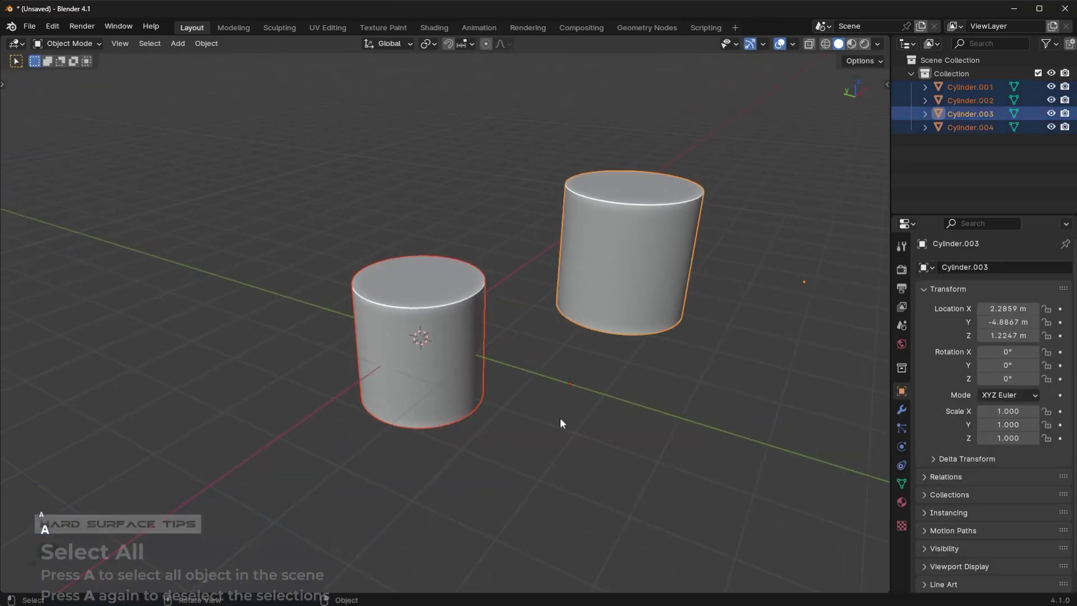
{"action": "key", "text": "a"}
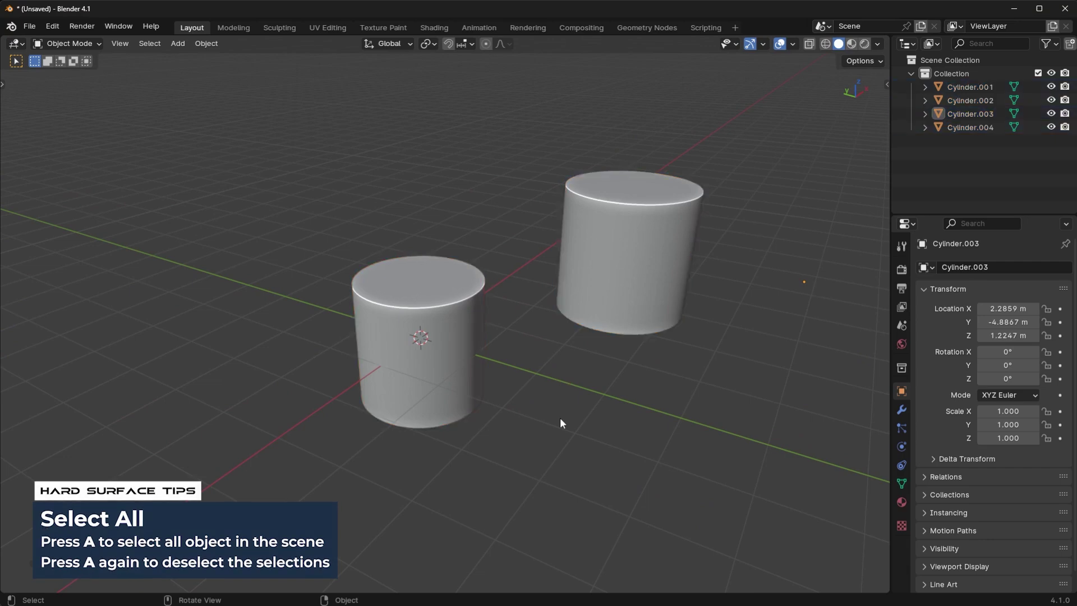
{"action": "key", "text": "a"}
{"action": "key", "text": "a"}
{"action": "key", "text": "a"}
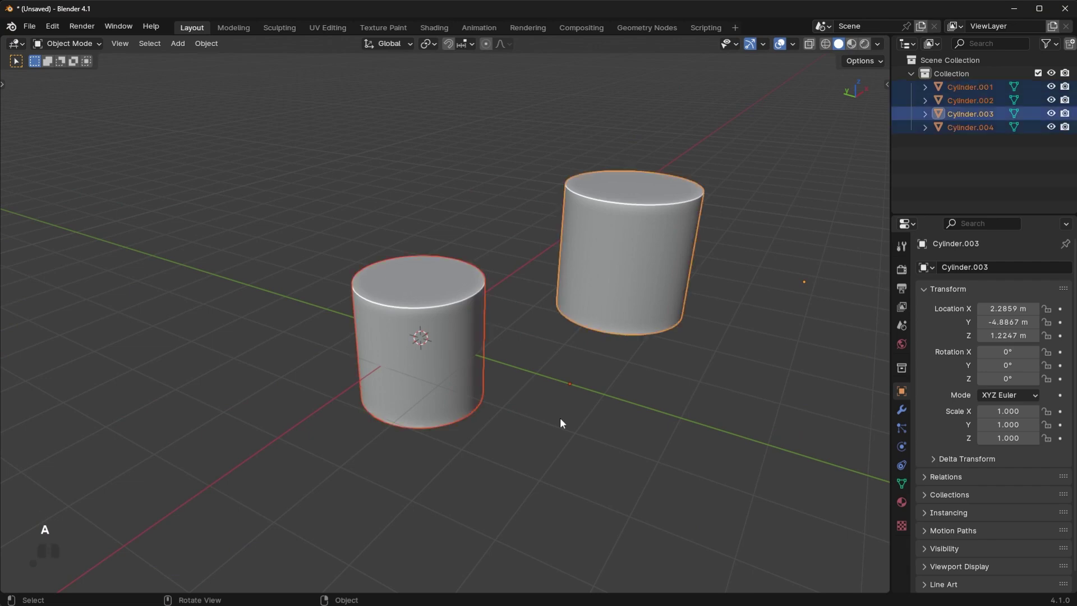
{"action": "key", "text": "a"}
Step: Select each cylinder individually, and add the front cylinder to the rear one's selection as the active object
{"action": "mouse_move", "coordinate": [521, 396]}
{"action": "middle_mouse_down"}
{"action": "mouse_move", "coordinate": [466, 348]}
{"action": "mouse_move", "coordinate": [532, 391]}
{"action": "middle_mouse_up"}
{"action": "left_click", "coordinate": [458, 355]}
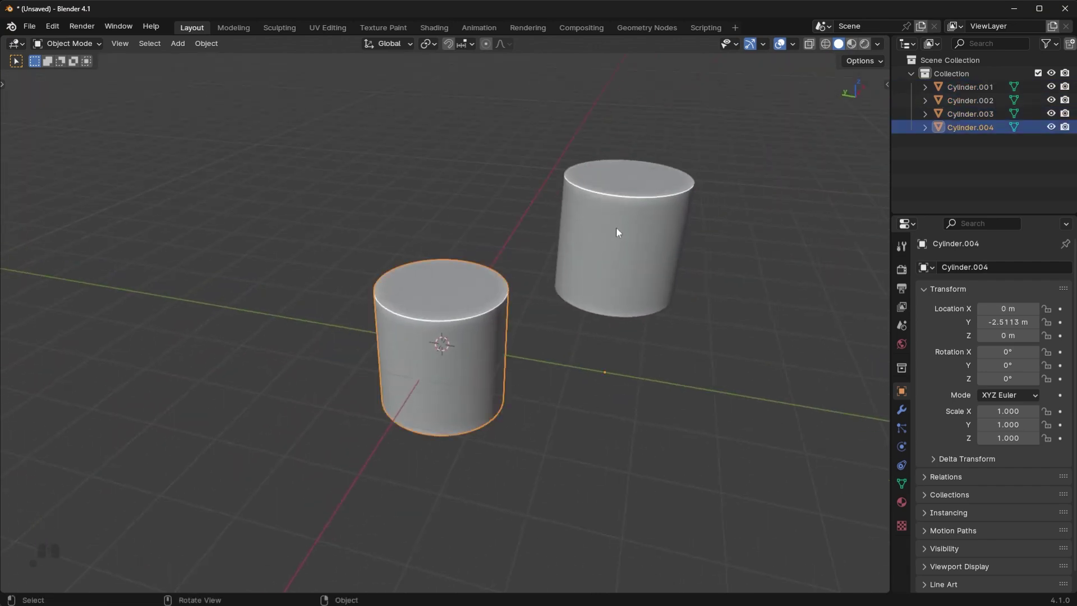
{"action": "left_click", "coordinate": [611, 264]}
{"action": "left_click", "coordinate": [452, 341], "text": "shift"}
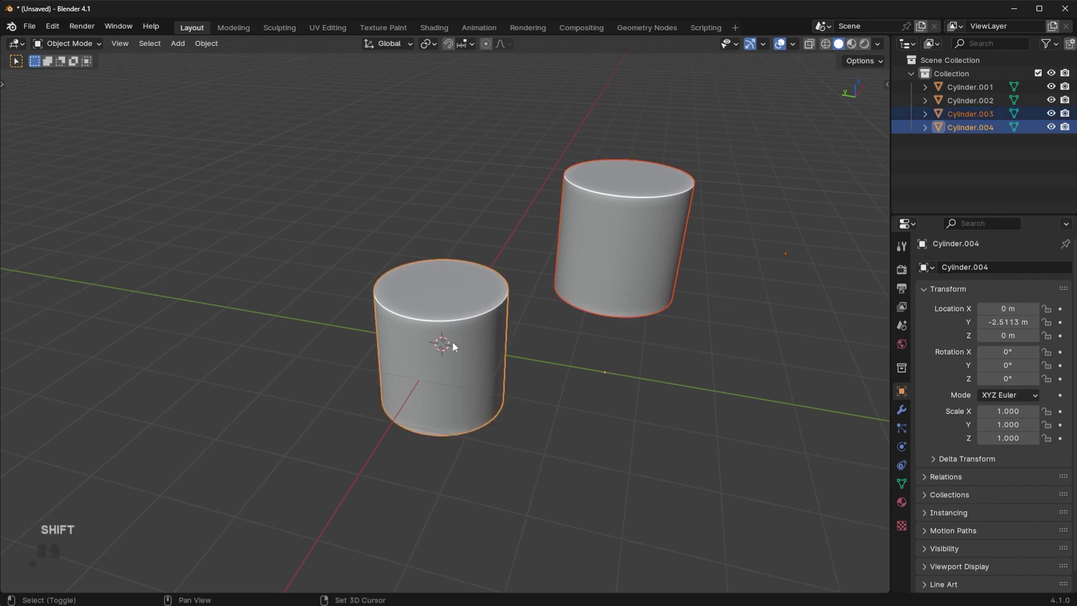
Step: Select only the front cylinder and select two adjacent side faces on it in Edit Mode
{"action": "left_click", "coordinate": [470, 301]}
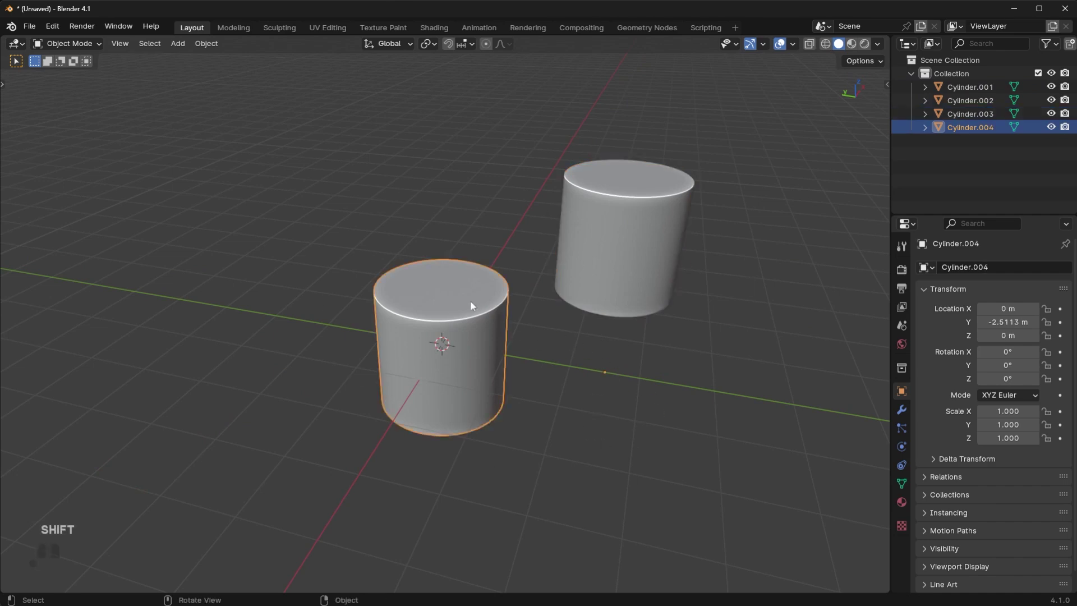
{"action": "key", "text": "Tab"}
{"action": "scroll", "coordinate": [429, 374], "scroll_direction": "up", "scroll_amount": 4}
{"action": "left_click", "coordinate": [428, 373]}
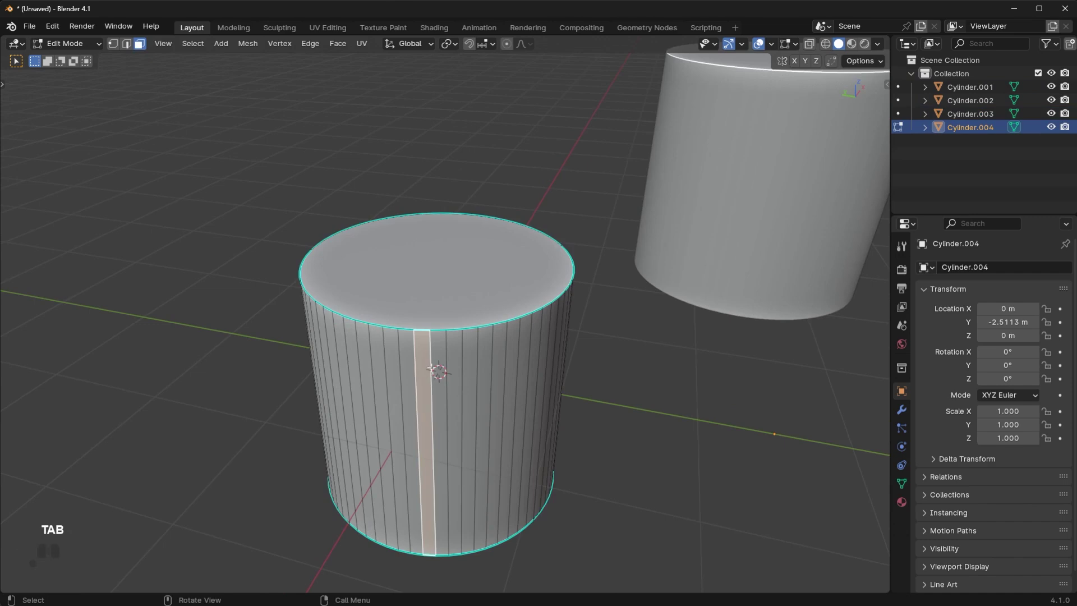
{"action": "left_click", "coordinate": [454, 360], "text": "shift"}
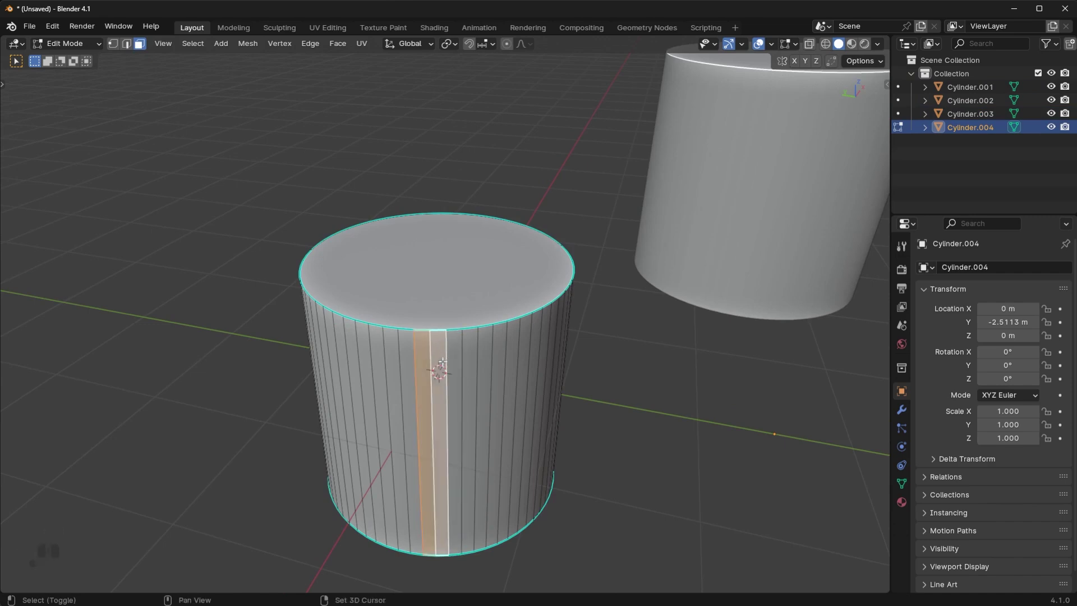
Step: Select a single side face near the cylinder's left edge, pick the shortest path to a face near the right edge, and undo the path
{"action": "middle_click_drag", "start_coordinate": [453, 361], "coordinate": [499, 364]}
{"action": "left_click", "coordinate": [401, 255]}
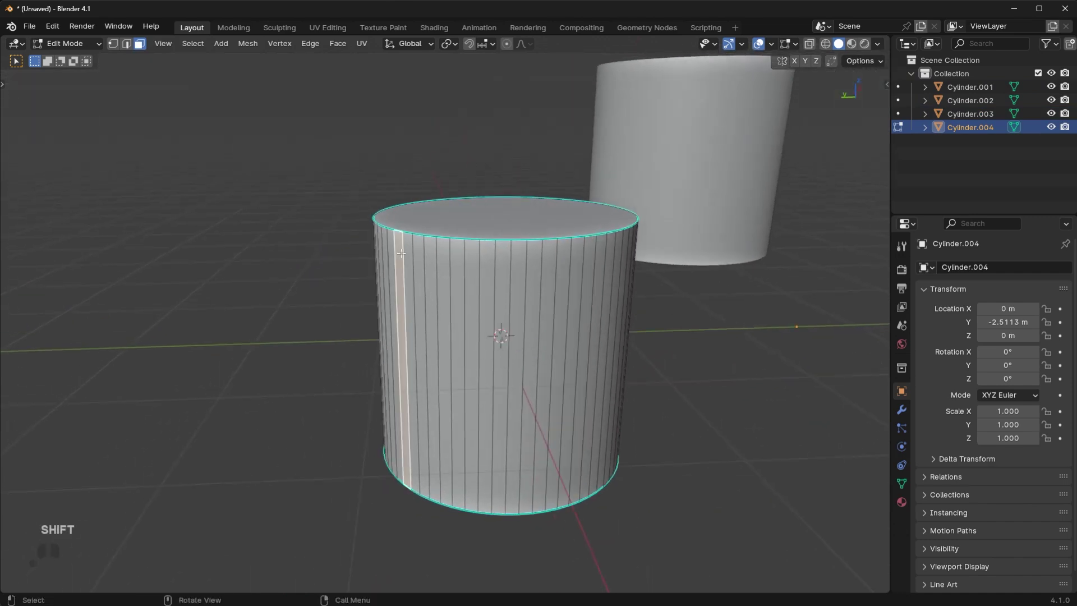
{"action": "middle_click_drag", "start_coordinate": [457, 320], "coordinate": [578, 313]}
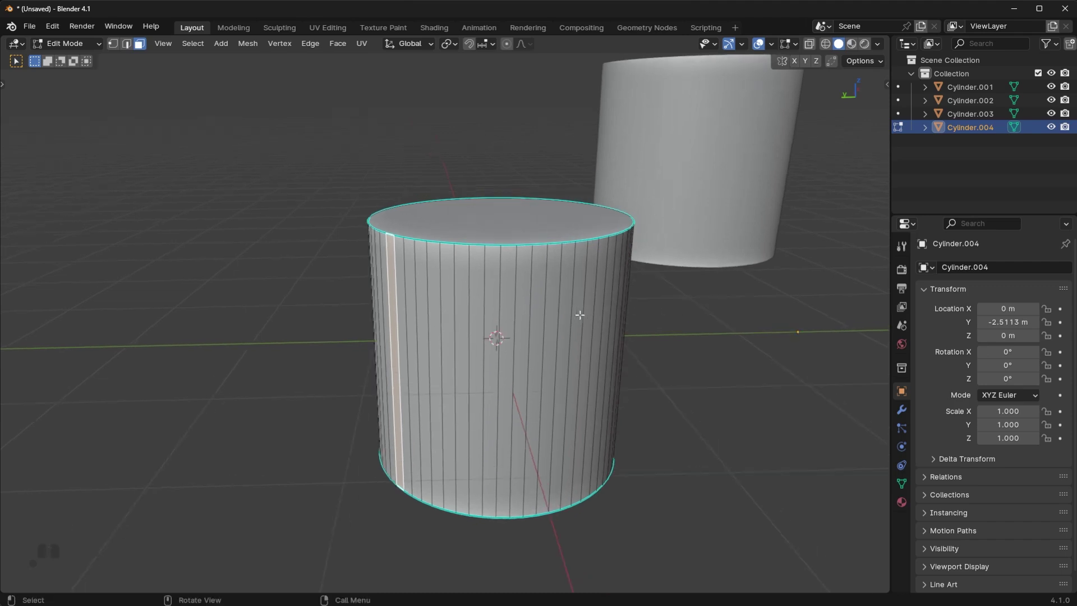
{"action": "left_click", "coordinate": [608, 294], "text": "ctrl"}
{"action": "key", "text": "ctrl+z"}
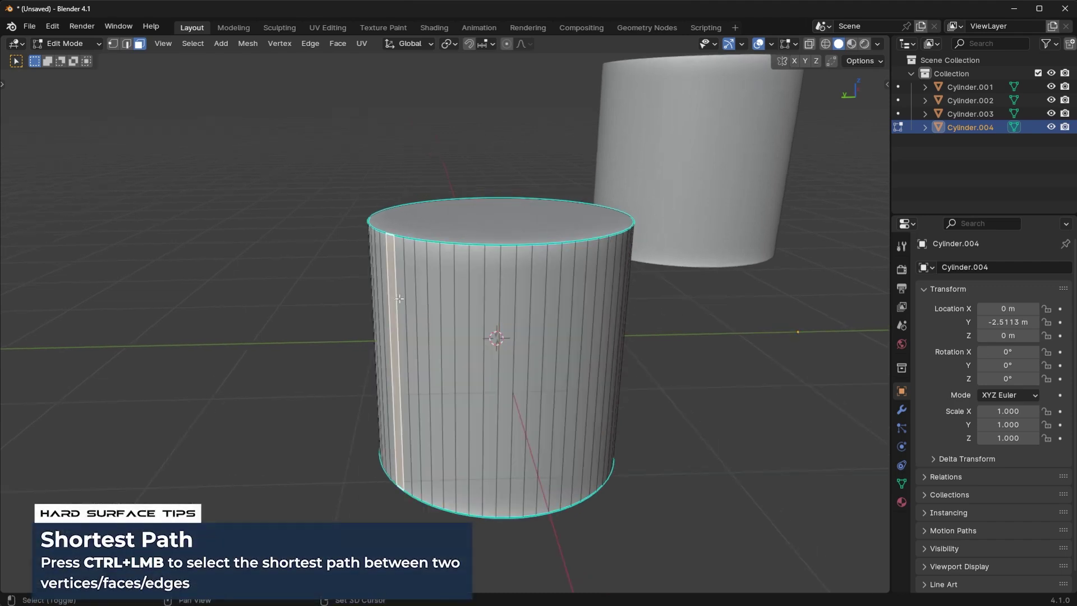
Step: Add two neighbouring side faces one by one, and replace them with the shortest path from the first face to one near the opposite edge
{"action": "left_click", "coordinate": [409, 299], "text": "shift"}
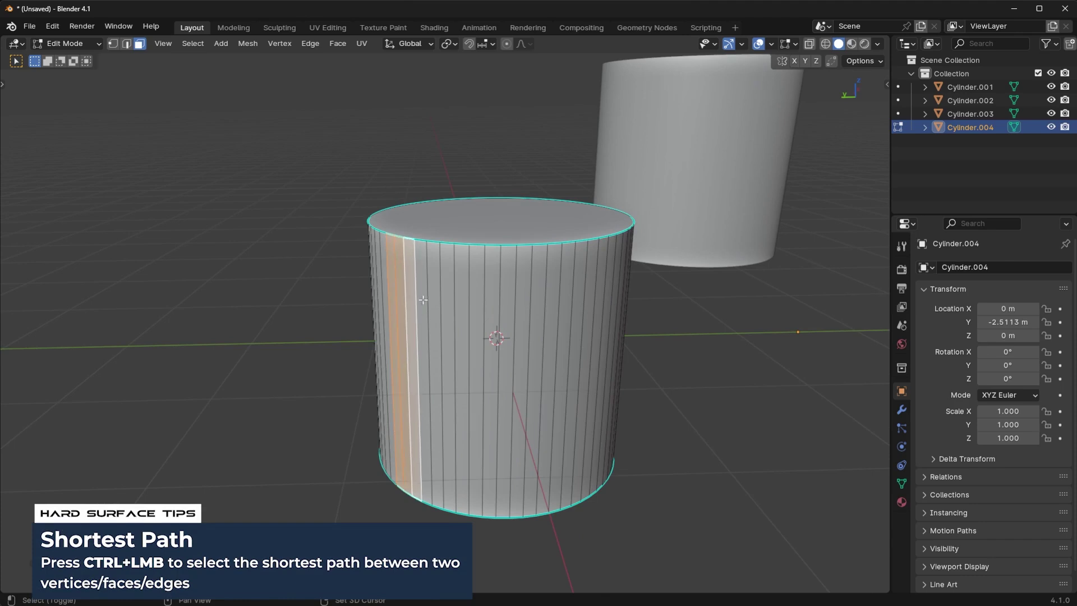
{"action": "left_click", "coordinate": [422, 300], "text": "shift"}
{"action": "left_click", "coordinate": [391, 289]}
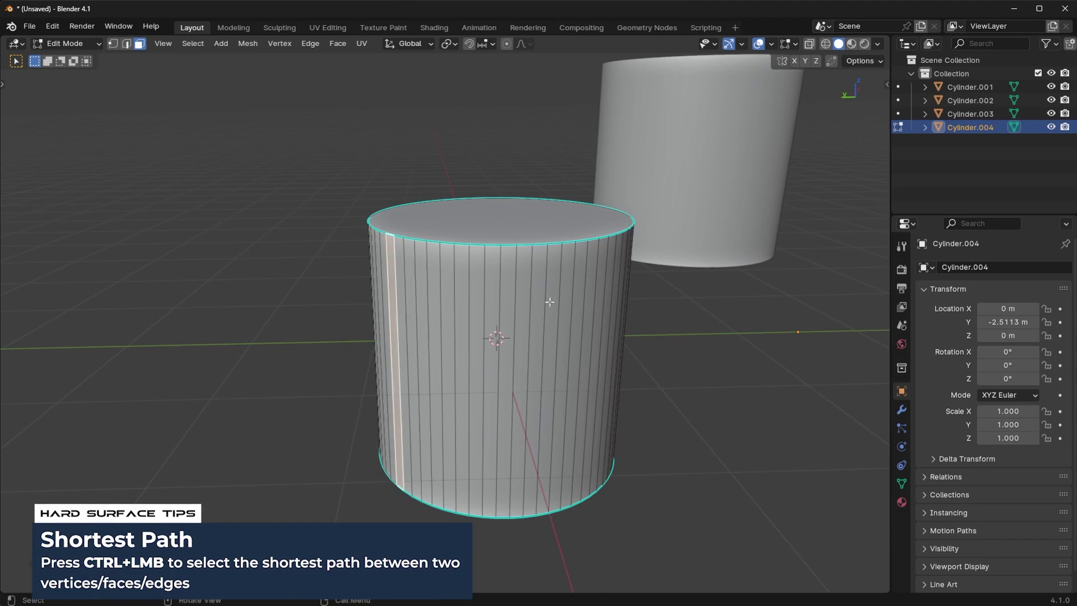
{"action": "left_click", "coordinate": [596, 303], "text": "ctrl"}
{"action": "middle_click_drag", "start_coordinate": [596, 303], "coordinate": [522, 377]}
Step: Try picking shortest face paths to other side faces farther around the cylinder, and undo each attempt
{"action": "left_click", "coordinate": [541, 355]}
{"action": "left_click", "coordinate": [447, 331], "text": "ctrl"}
{"action": "scroll", "coordinate": [522, 378], "scroll_direction": "up", "scroll_amount": 2}
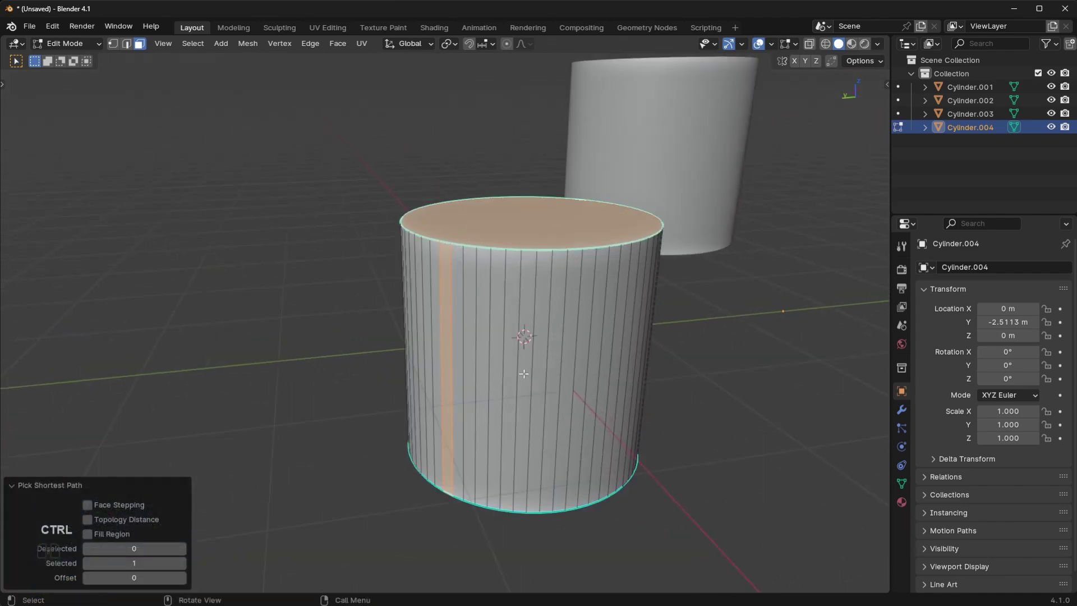
{"action": "mouse_move", "coordinate": [523, 374]}
{"action": "middle_mouse_down"}
{"action": "mouse_move", "coordinate": [514, 365]}
{"action": "mouse_move", "coordinate": [529, 343]}
{"action": "mouse_move", "coordinate": [569, 364]}
{"action": "mouse_move", "coordinate": [512, 377]}
{"action": "middle_mouse_up"}
{"action": "key", "text": "ctrl+z"}
{"action": "key", "text": "ctrl+z"}
{"action": "middle_click_drag", "start_coordinate": [608, 372], "coordinate": [569, 317]}
{"action": "left_click", "coordinate": [512, 331], "text": "ctrl"}
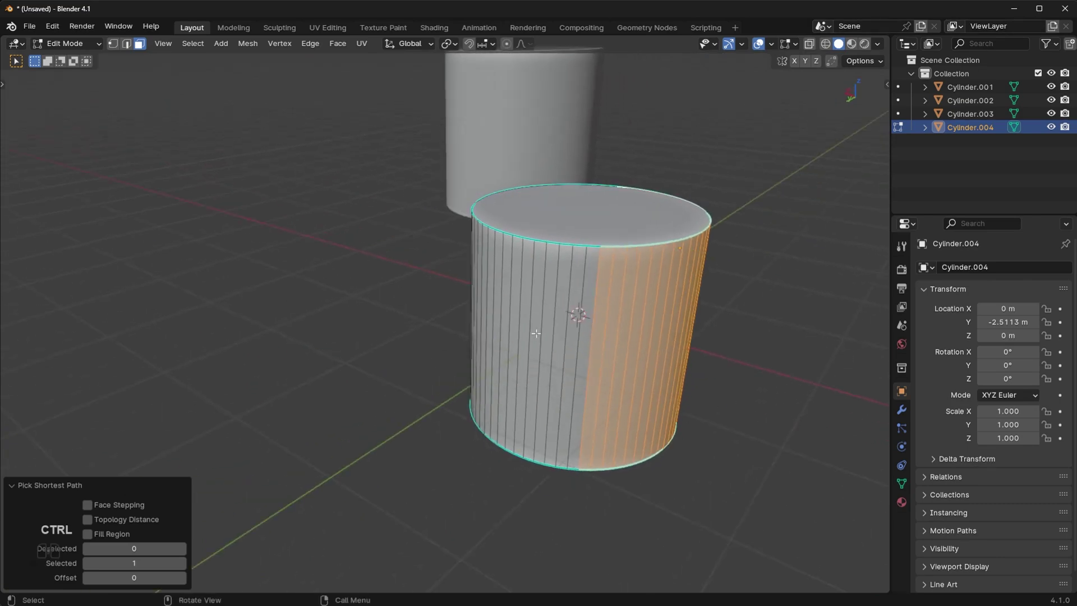
{"action": "key", "text": "ctrl+z"}
Step: Pick the shortest path of side faces in two stages, extending it from the front around to the cylinder's far side
{"action": "middle_click_drag", "start_coordinate": [678, 380], "coordinate": [586, 379]}
{"action": "middle_click_drag", "start_coordinate": [520, 389], "coordinate": [508, 297]}
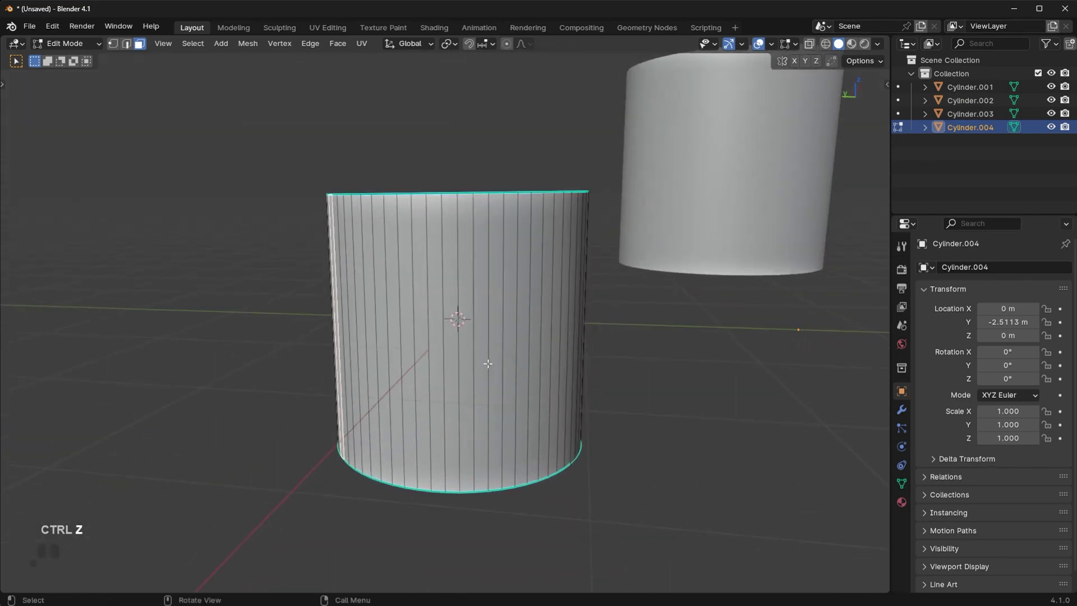
{"action": "left_click", "coordinate": [508, 297], "text": "ctrl"}
{"action": "middle_click_drag", "start_coordinate": [532, 332], "coordinate": [237, 359]}
{"action": "left_click", "coordinate": [466, 318], "text": "ctrl"}
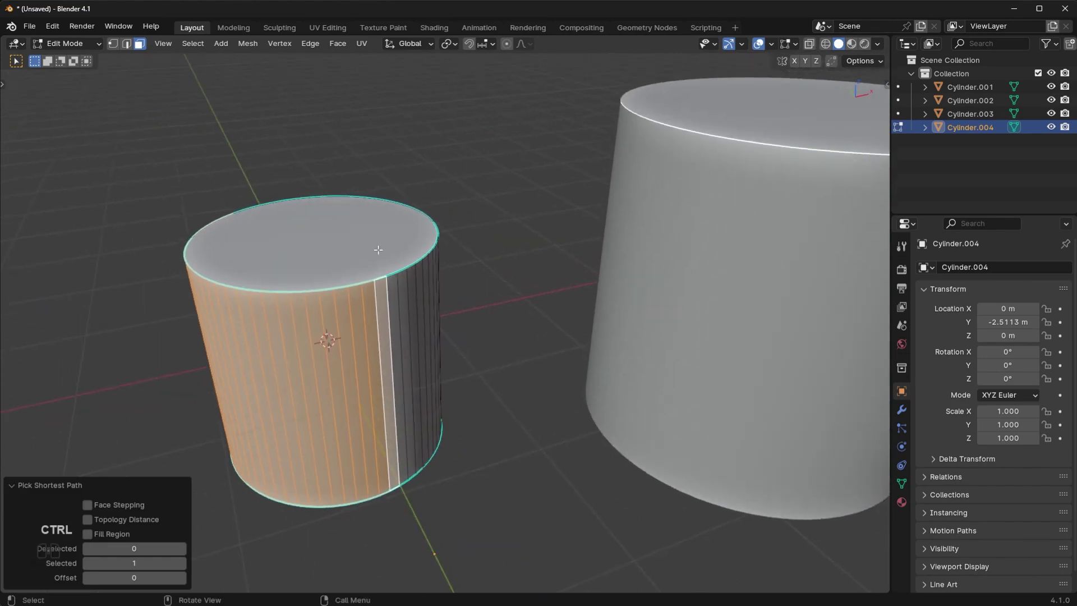
{"action": "middle_click_drag", "start_coordinate": [409, 386], "coordinate": [549, 394]}
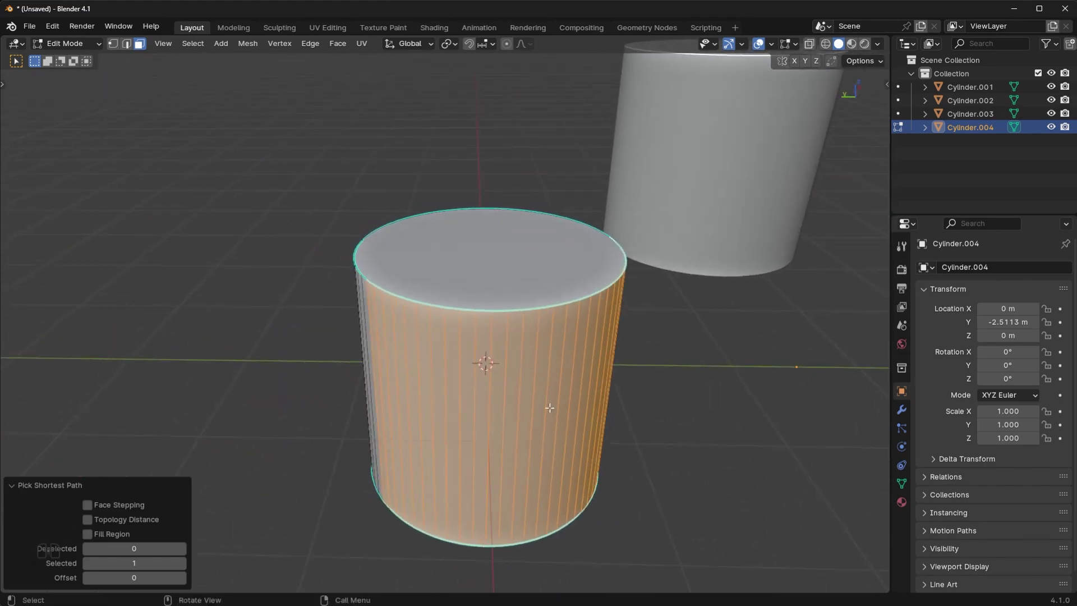
Step: Clear the selection and select the loop of faces around the cylinder's side
{"action": "key", "text": "alt+a"}
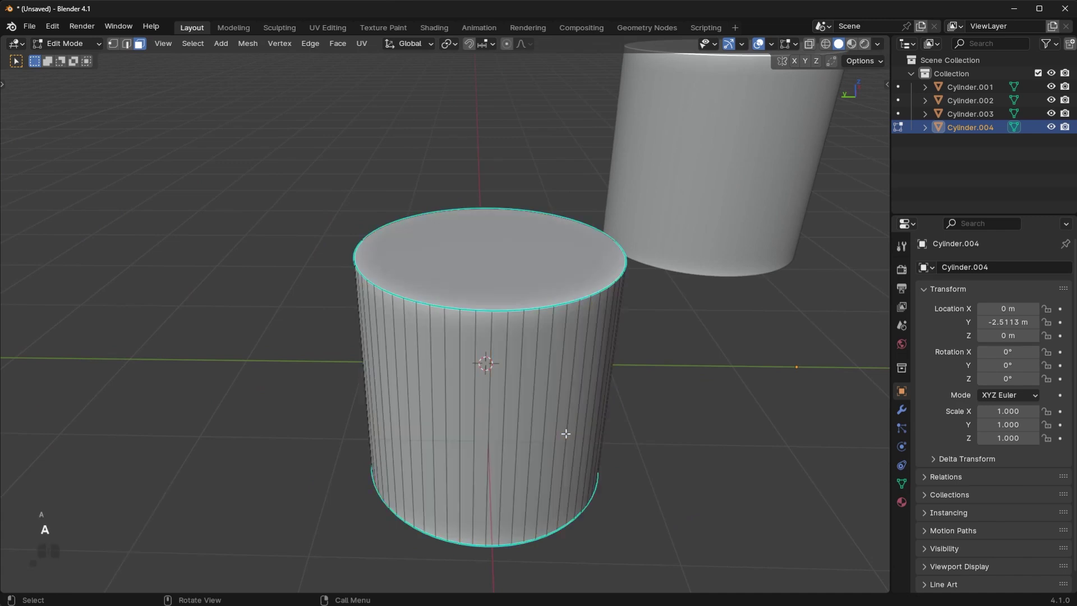
{"action": "left_click", "coordinate": [460, 395], "text": "alt"}
{"action": "middle_click_drag", "start_coordinate": [460, 395], "coordinate": [668, 248]}
{"action": "middle_click_drag", "start_coordinate": [706, 322], "coordinate": [479, 377]}
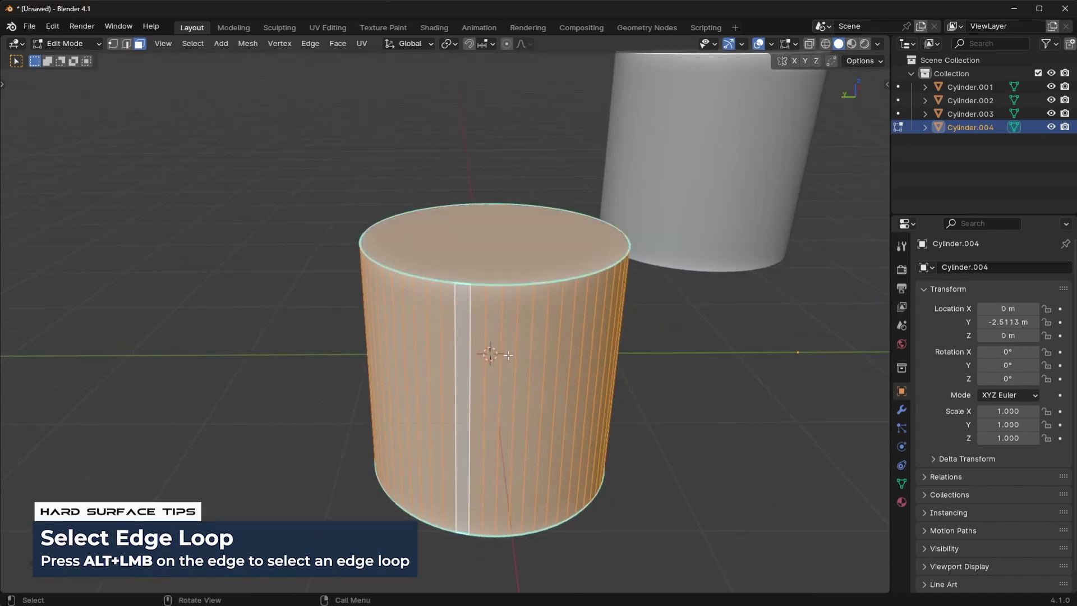
Step: Clear the selection, loop-select the cylinder's side faces once more, and deselect everything
{"action": "key", "text": "alt+a"}
{"action": "left_click", "coordinate": [479, 378], "text": "alt"}
{"action": "scroll", "coordinate": [479, 377], "scroll_direction": "up", "scroll_amount": 5}
{"action": "key", "text": "alt+a"}
{"action": "scroll", "coordinate": [480, 388], "scroll_direction": "down", "scroll_amount": 4}
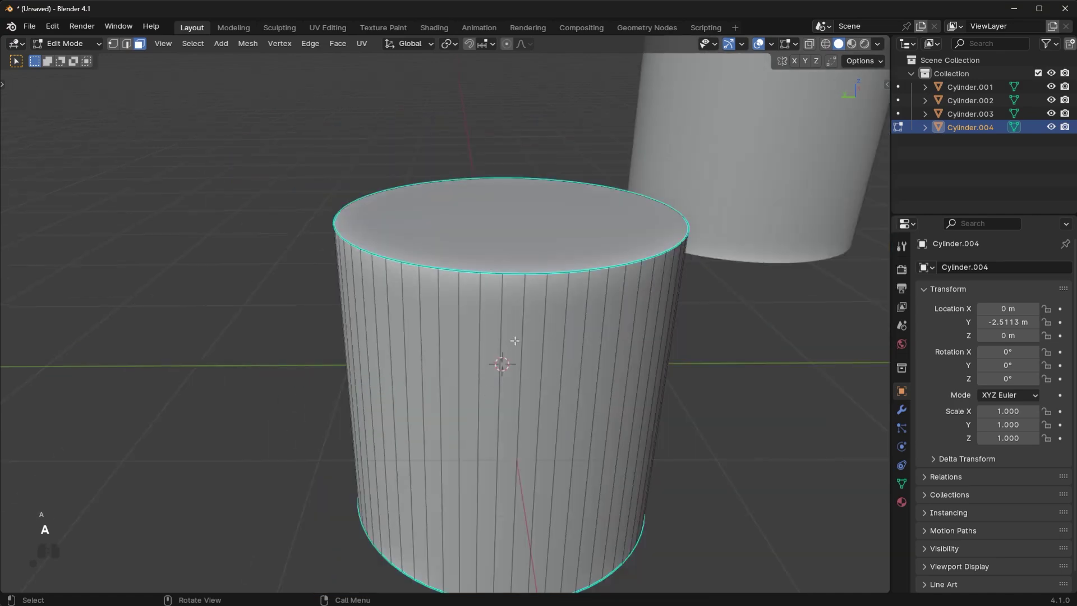
{"action": "middle_click_drag", "start_coordinate": [515, 341], "coordinate": [537, 334]}
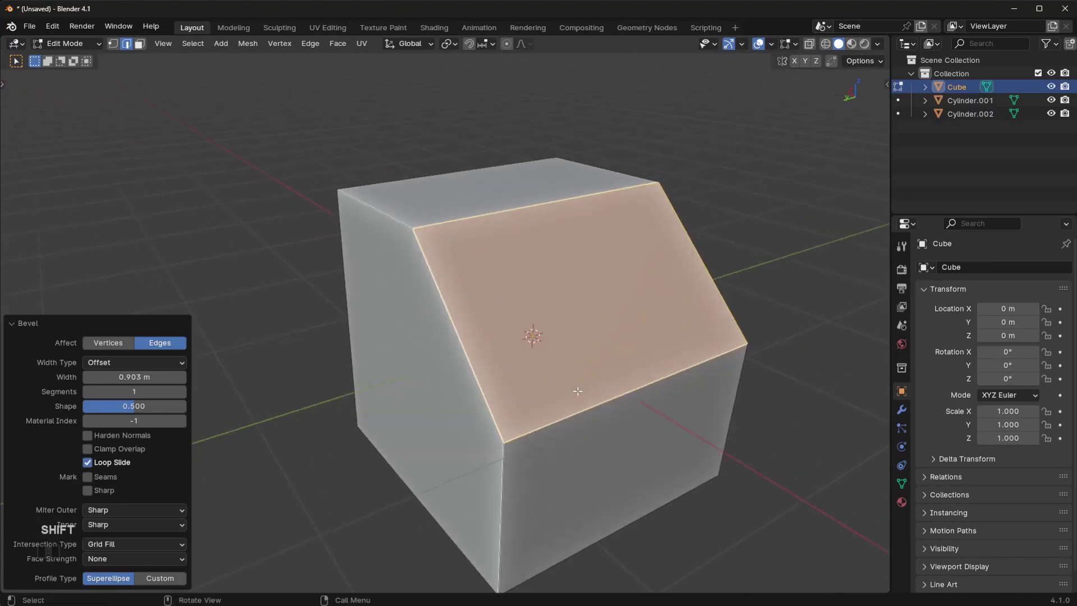
Step: Switch to face selection and select the face loop running across the cube's top and slanted faces
{"action": "left_click", "coordinate": [140, 43]}
{"action": "middle_click_drag", "start_coordinate": [552, 331], "coordinate": [565, 325]}
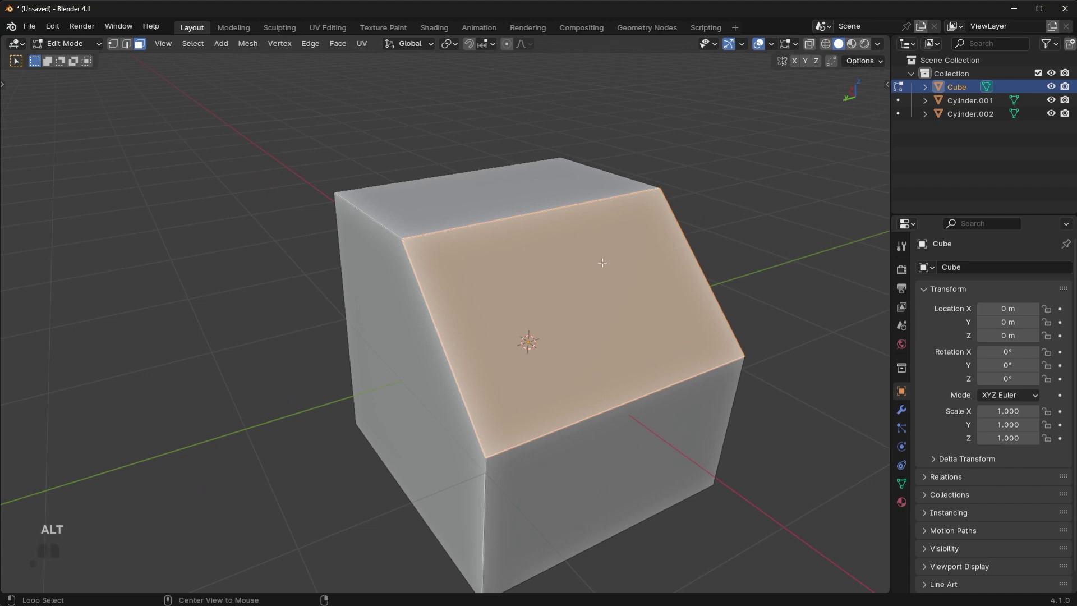
{"action": "middle_click_drag", "start_coordinate": [606, 254], "coordinate": [547, 195]}
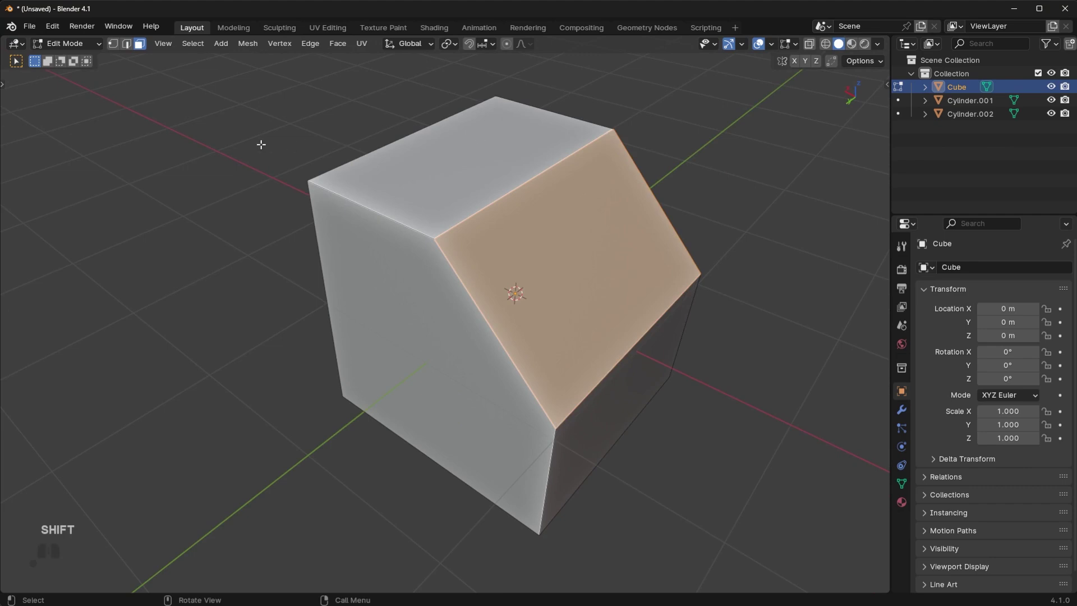
{"action": "middle_click_drag", "start_coordinate": [261, 145], "coordinate": [335, 134]}
{"action": "scroll", "coordinate": [496, 161], "scroll_direction": "up", "scroll_amount": 5}
{"action": "middle_click_drag", "start_coordinate": [496, 161], "coordinate": [529, 193]}
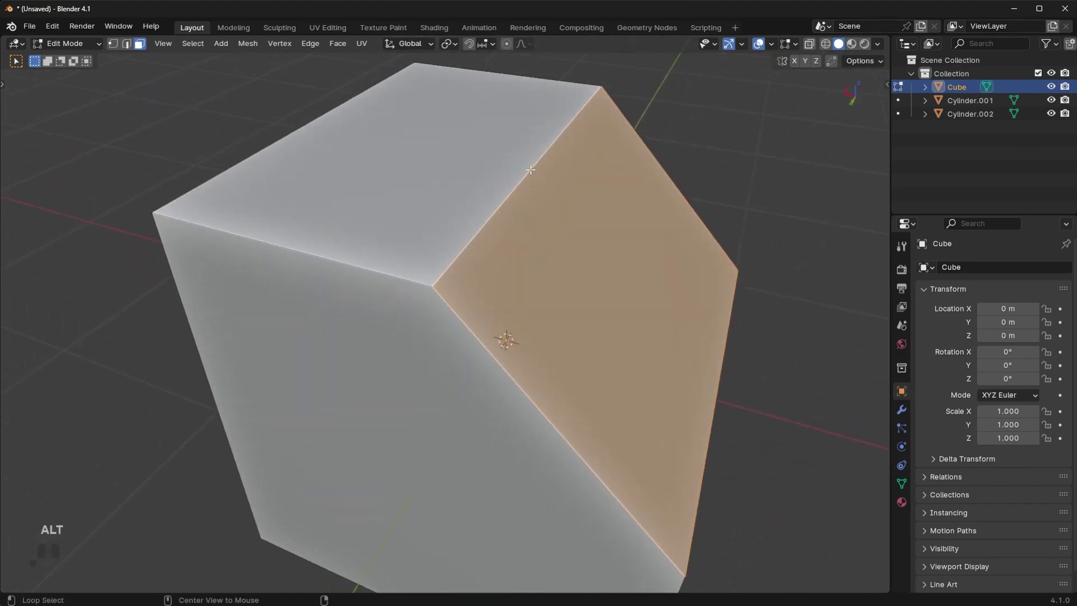
{"action": "left_click", "coordinate": [530, 169], "text": "alt"}
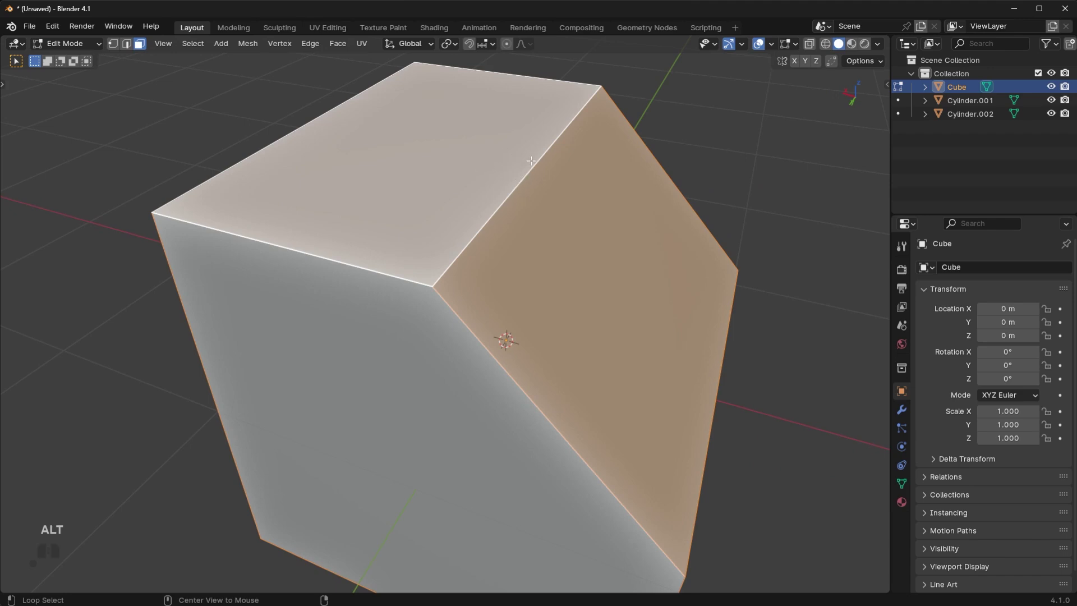
Step: Clear the selection, try face loops in different directions, and loop-select the cube's top, slanted and front faces
{"action": "scroll", "coordinate": [557, 233], "scroll_direction": "down", "scroll_amount": 5}
{"action": "key", "text": "alt+a"}
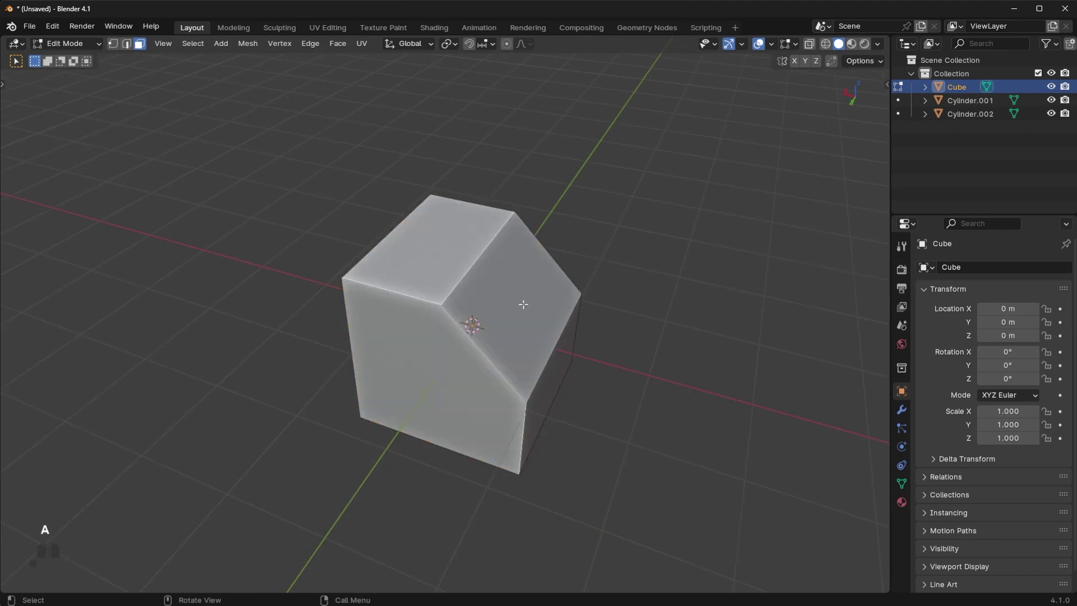
{"action": "left_click", "coordinate": [470, 310], "text": "alt"}
{"action": "mouse_move", "coordinate": [469, 309]}
{"action": "middle_mouse_down"}
{"action": "mouse_move", "coordinate": [493, 293]}
{"action": "mouse_move", "coordinate": [548, 181]}
{"action": "mouse_move", "coordinate": [460, 303]}
{"action": "middle_mouse_up"}
{"action": "key", "text": "a"}
{"action": "key", "text": "alt+a"}
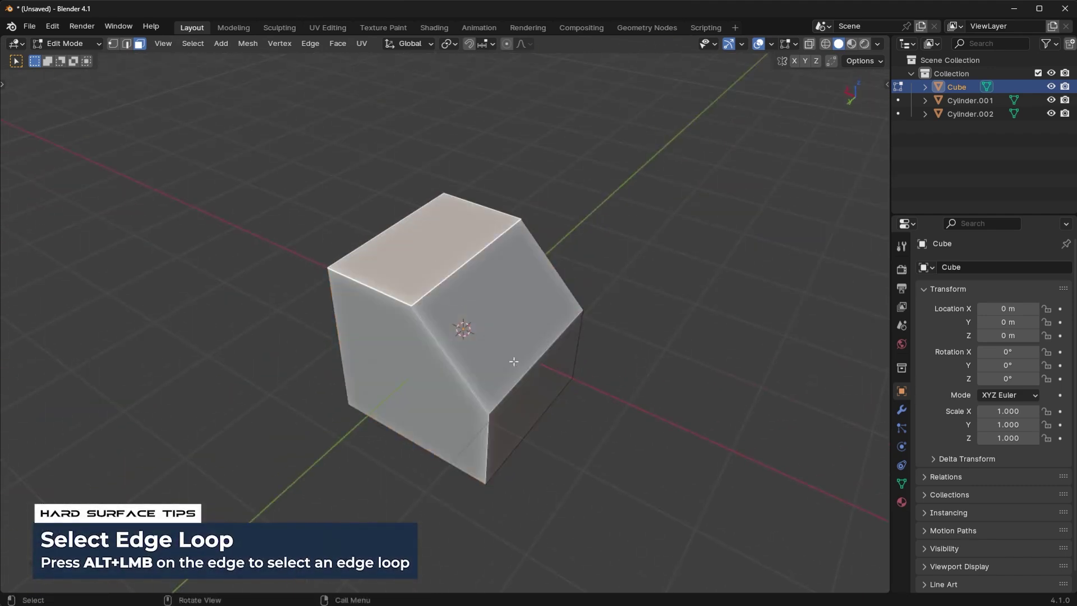
{"action": "left_click", "coordinate": [526, 385], "text": "alt+shift"}
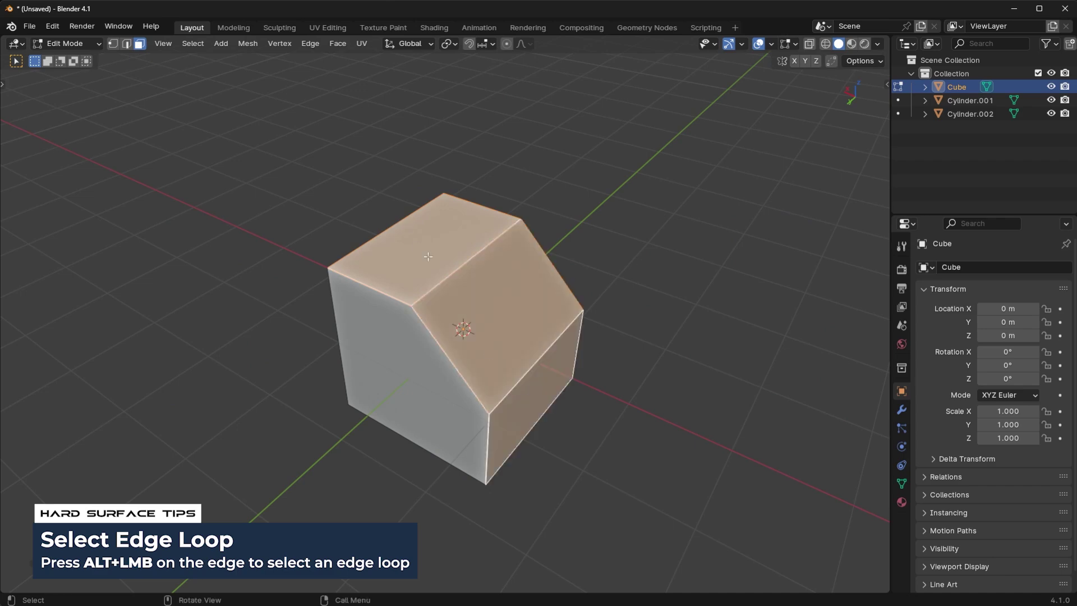
Step: Clear the selection and pick a shortest path of faces around the cube to its underside
{"action": "key", "text": "alt+a"}
{"action": "left_click", "coordinate": [517, 386], "text": "ctrl"}
{"action": "middle_click_drag", "start_coordinate": [517, 386], "coordinate": [497, 386]}
{"action": "left_click", "coordinate": [497, 386], "text": "ctrl"}
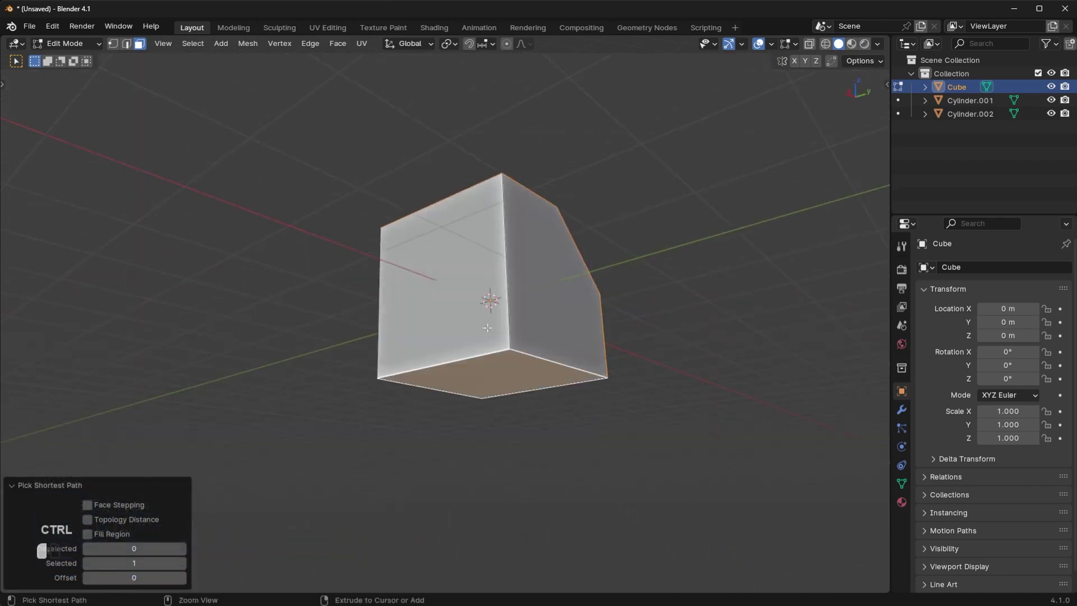
{"action": "middle_click_drag", "start_coordinate": [603, 232], "coordinate": [431, 368]}
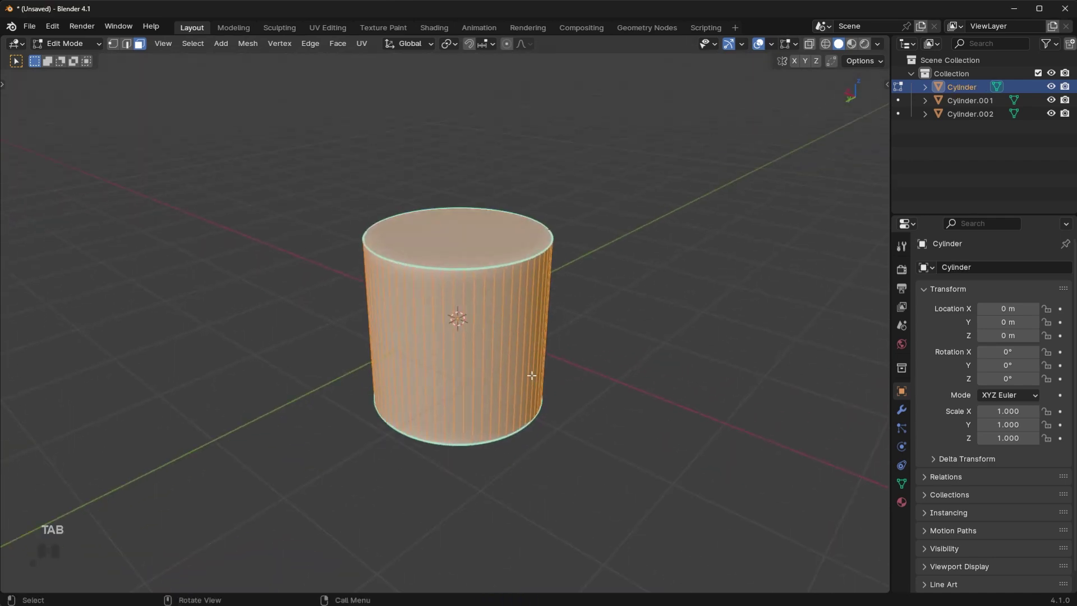
Step: Deselect everything on the cylinder and circle-select the visible faces across its side
{"action": "middle_click_drag", "start_coordinate": [508, 365], "coordinate": [578, 327]}
{"action": "key", "text": "alt+a"}
{"action": "key", "text": "c"}
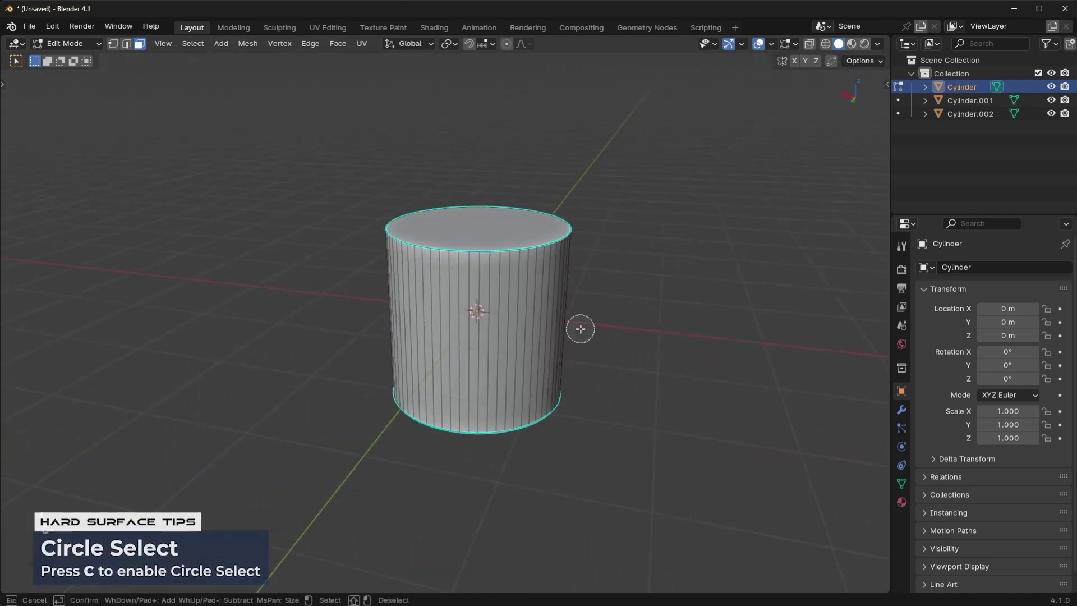
{"action": "mouse_move", "coordinate": [532, 320]}
{"action": "left_mouse_down"}
{"action": "mouse_move", "coordinate": [467, 329]}
{"action": "mouse_move", "coordinate": [401, 313]}
{"action": "left_mouse_up"}
{"action": "mouse_move", "coordinate": [491, 330]}
{"action": "left_mouse_down"}
{"action": "mouse_move", "coordinate": [546, 318]}
{"action": "mouse_move", "coordinate": [597, 271]}
{"action": "left_mouse_up"}
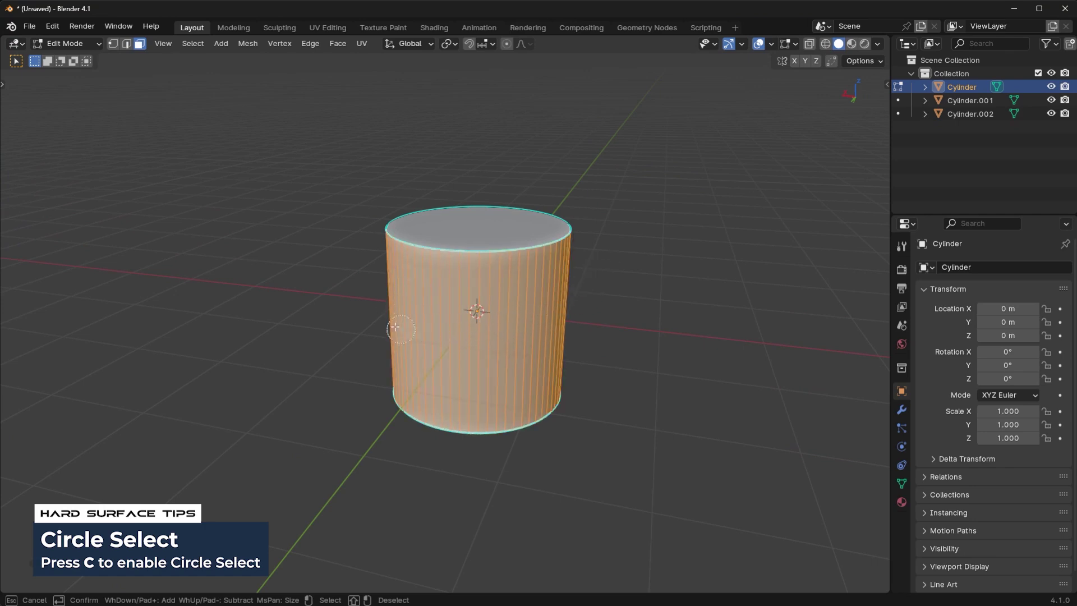
Step: Try larger and smaller circle-select sizes, leave the tool and clear the cylinder's selection
{"action": "scroll", "coordinate": [387, 321], "scroll_direction": "down", "scroll_amount": 10}
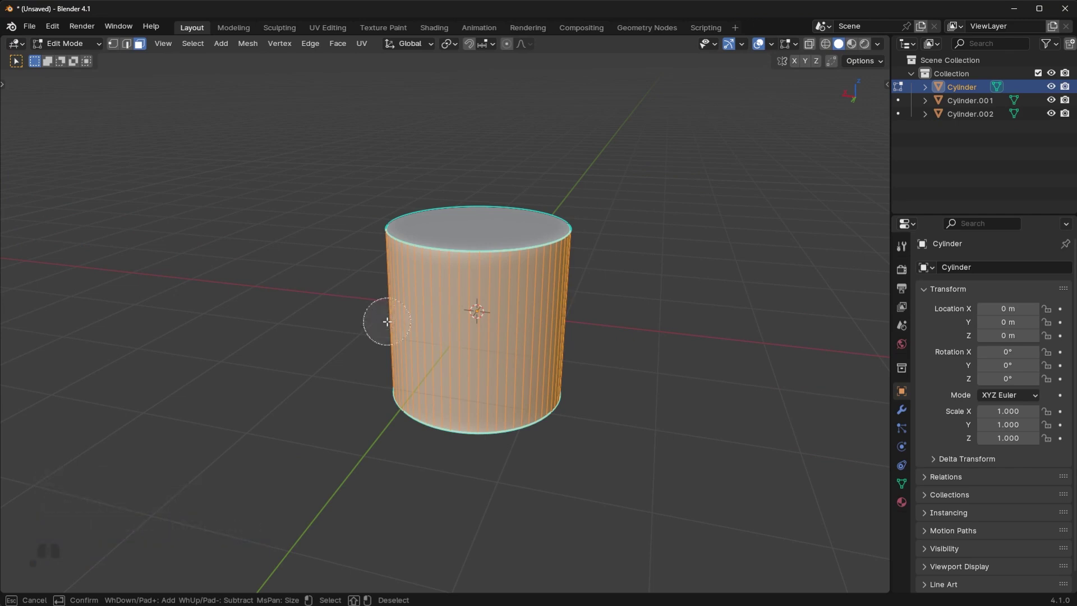
{"action": "scroll", "coordinate": [387, 321], "scroll_direction": "up", "scroll_amount": 8}
{"action": "key", "text": "Escape"}
{"action": "key", "text": "a"}
{"action": "key", "text": "a"}
Step: Circle-select the cylinder's visible side and top faces at once with a much larger circle, and deselect everything
{"action": "key", "text": "c"}
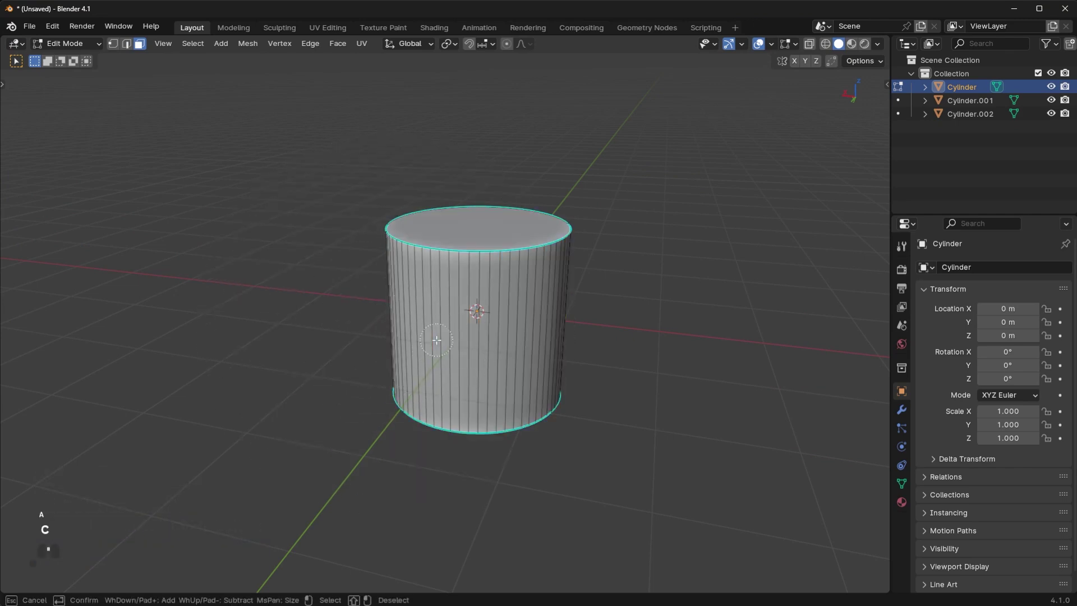
{"action": "scroll", "coordinate": [405, 324], "scroll_direction": "down", "scroll_amount": 5}
{"action": "left_click", "coordinate": [387, 314]}
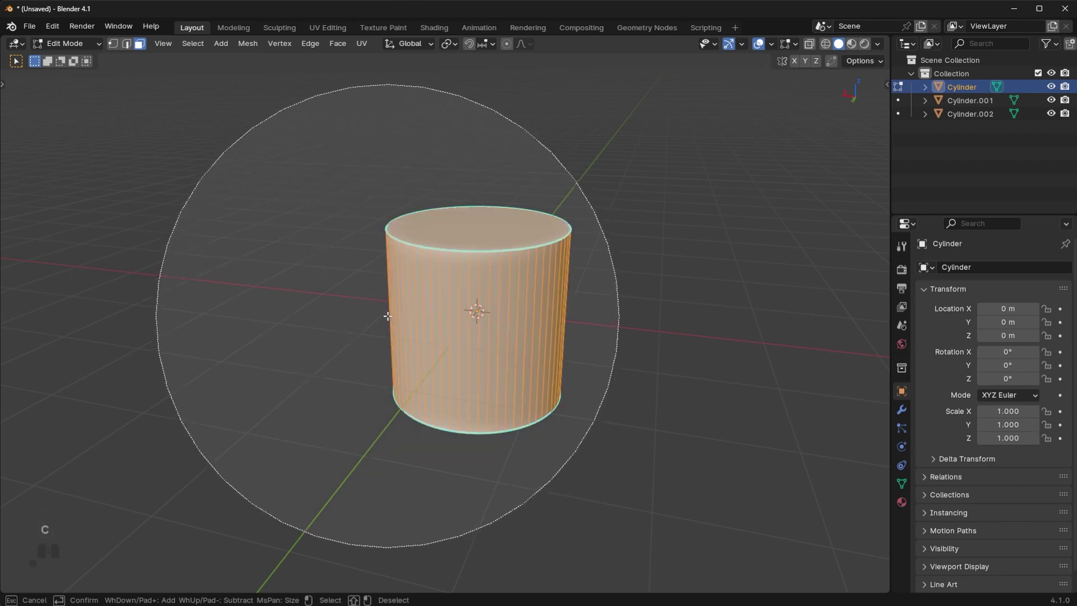
{"action": "key", "text": "Escape"}
{"action": "key", "text": "a"}
{"action": "key", "text": "a"}
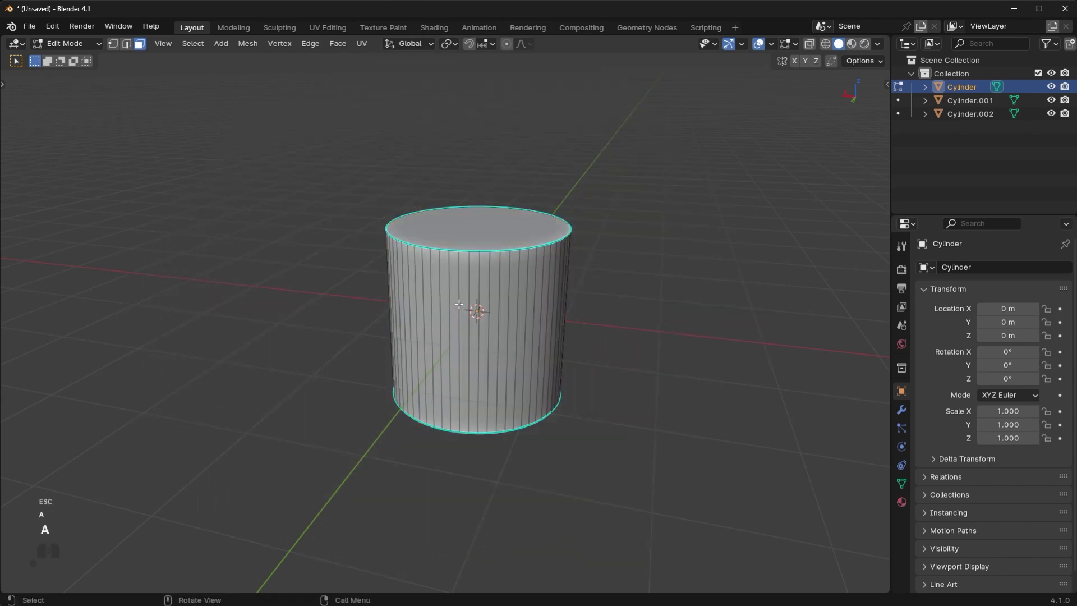
Step: Try box-selecting the cylinder's side faces in solid shading and undo the selection
{"action": "middle_click_drag", "start_coordinate": [447, 308], "coordinate": [503, 288]}
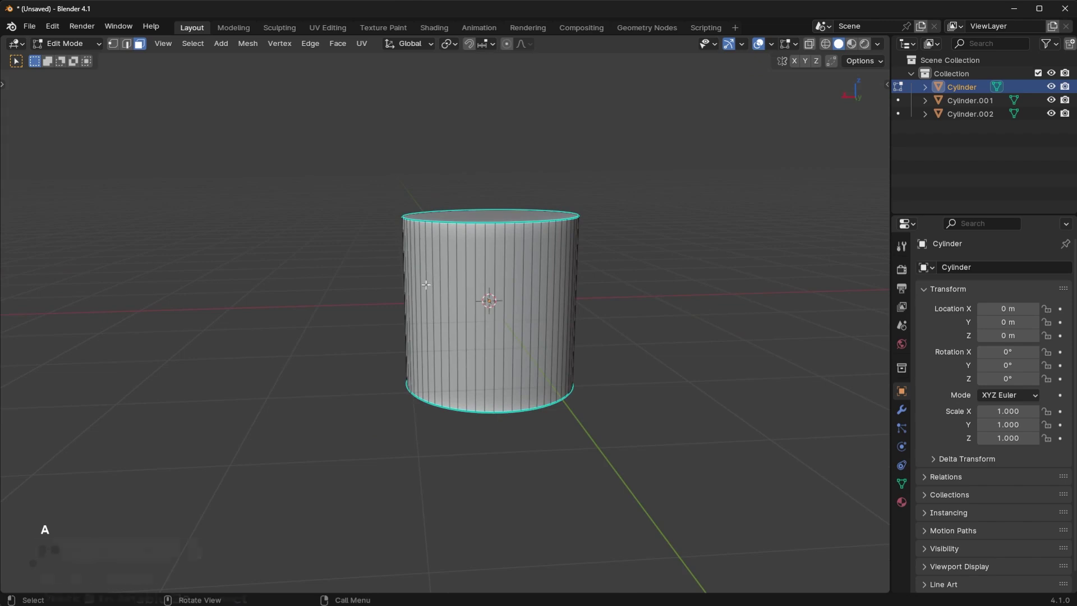
{"action": "key", "text": "b"}
{"action": "left_click_drag", "start_coordinate": [327, 270], "coordinate": [731, 320]}
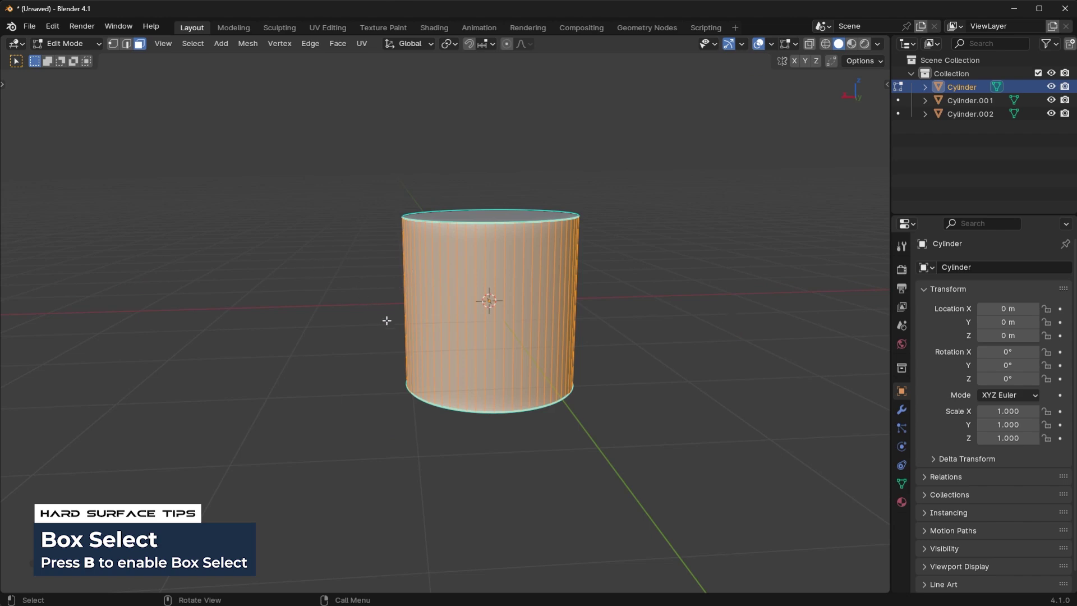
{"action": "middle_click_drag", "start_coordinate": [651, 284], "coordinate": [591, 259]}
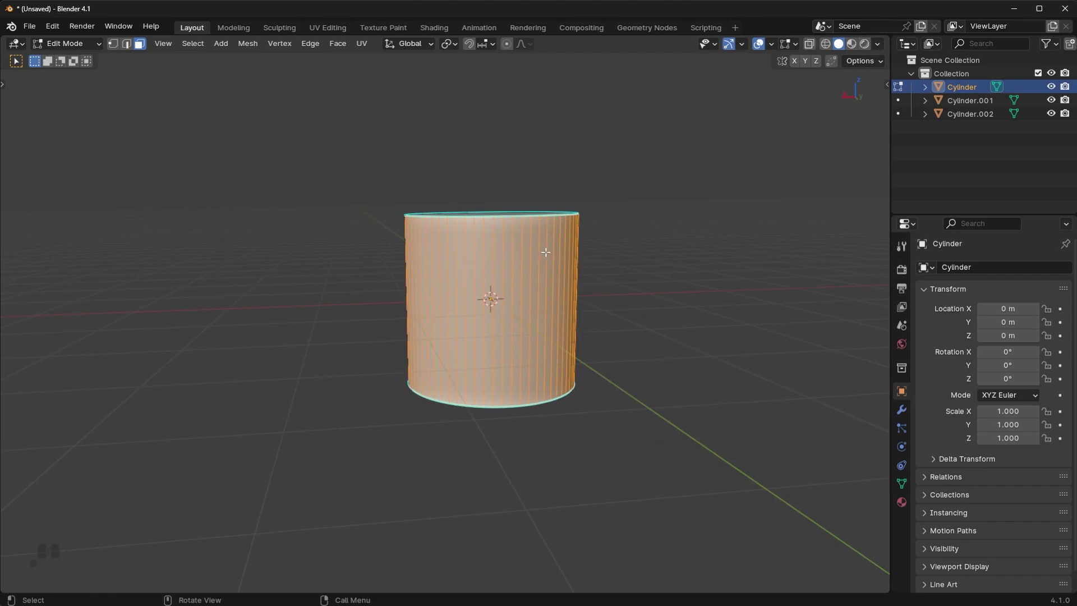
{"action": "key", "text": "ctrl+z"}
{"action": "middle_click_drag", "start_coordinate": [558, 293], "coordinate": [545, 296]}
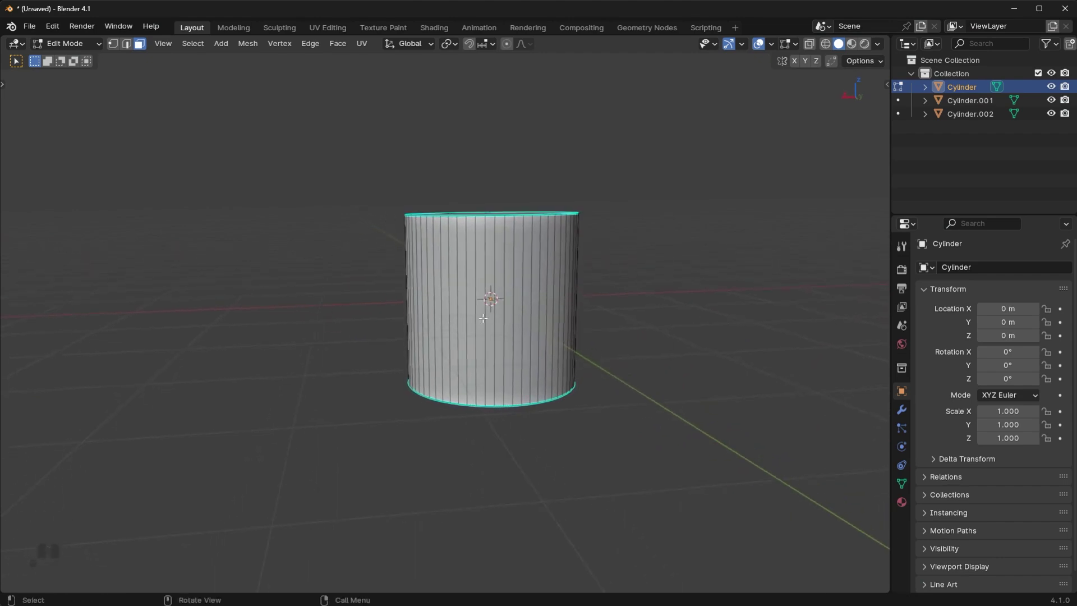
Step: Switch the viewport to Wireframe shading and box-select the side faces all around the cylinder
{"action": "key", "text": "z"}
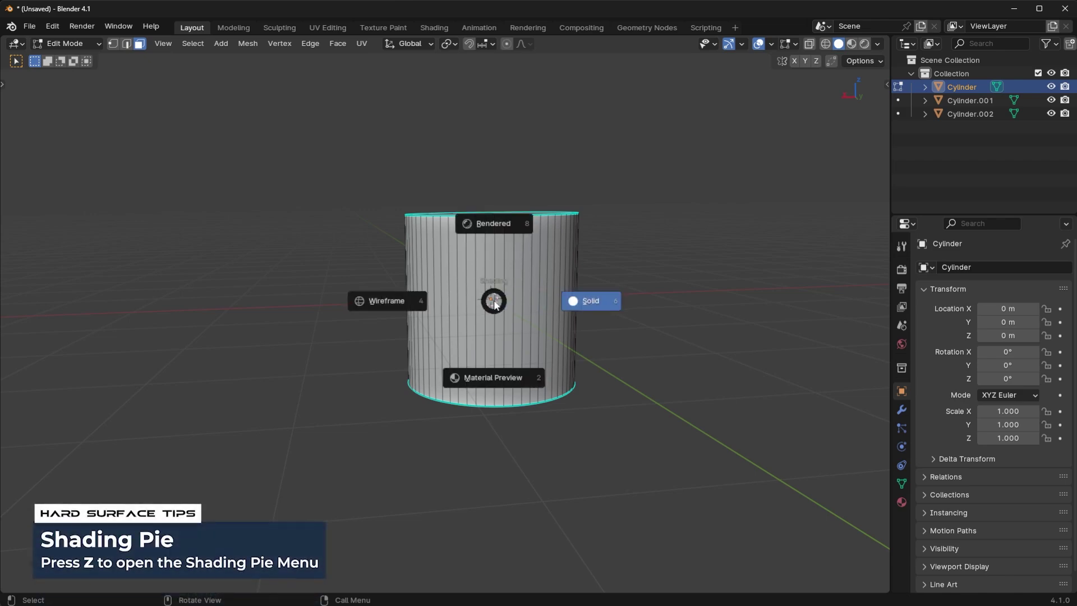
{"action": "left_click", "coordinate": [381, 300]}
{"action": "key", "text": "b"}
{"action": "left_click_drag", "start_coordinate": [324, 250], "coordinate": [717, 357]}
{"action": "scroll", "coordinate": [558, 360], "scroll_direction": "up", "scroll_amount": 3}
{"action": "scroll", "coordinate": [462, 325], "scroll_direction": "up", "scroll_amount": 2}
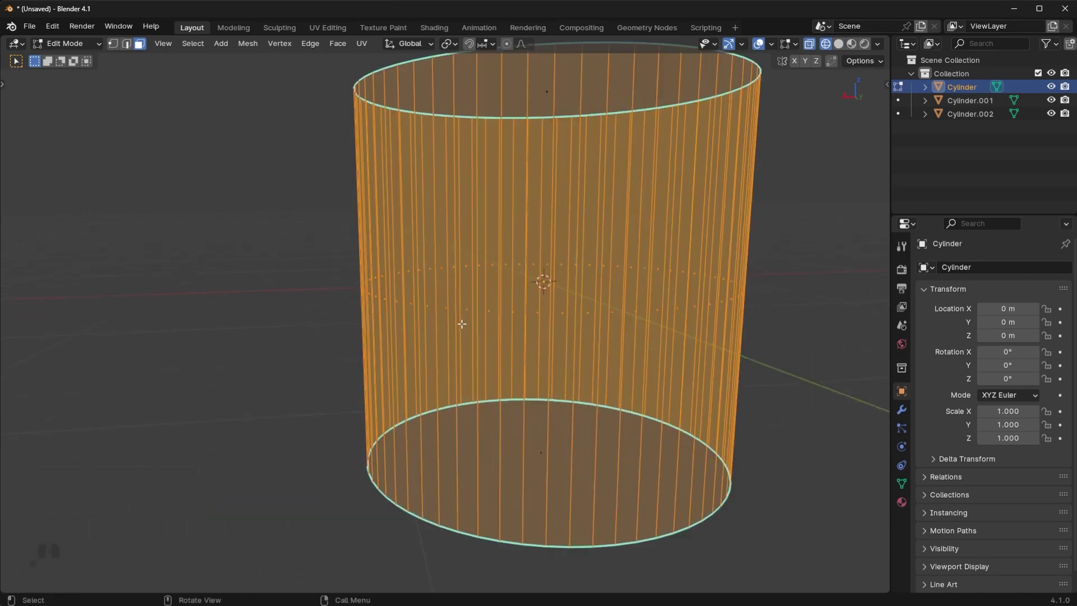
Step: Undo the box selection and box-select across the cylinder's middle once more in wireframe
{"action": "key", "text": "ctrl+z"}
{"action": "scroll", "coordinate": [489, 308], "scroll_direction": "down", "scroll_amount": 5}
{"action": "key", "text": "b"}
{"action": "left_click_drag", "start_coordinate": [341, 265], "coordinate": [635, 360]}
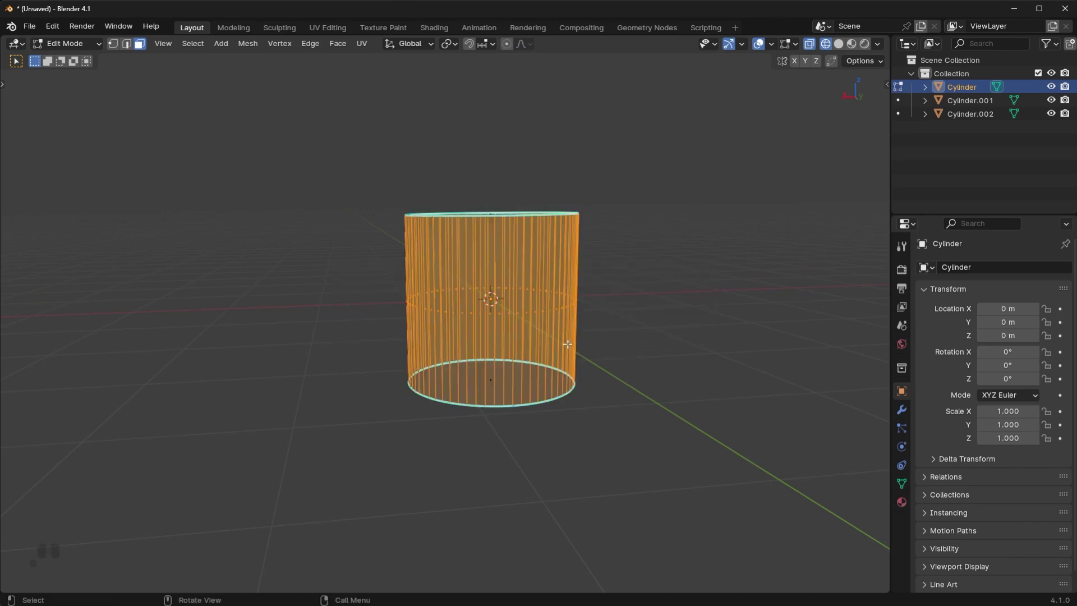
Step: Return the viewport to Solid shading and inspect the selected faces around the cylinder
{"action": "key", "text": "z"}
{"action": "key", "text": "z"}
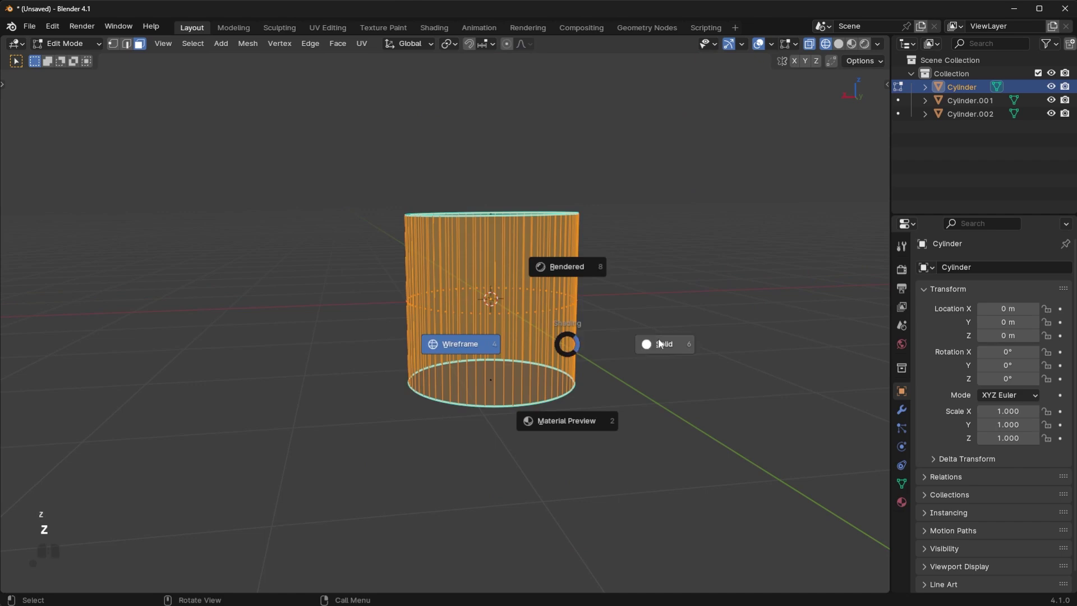
{"action": "left_click", "coordinate": [637, 334]}
{"action": "middle_click_drag", "start_coordinate": [642, 341], "coordinate": [471, 390]}
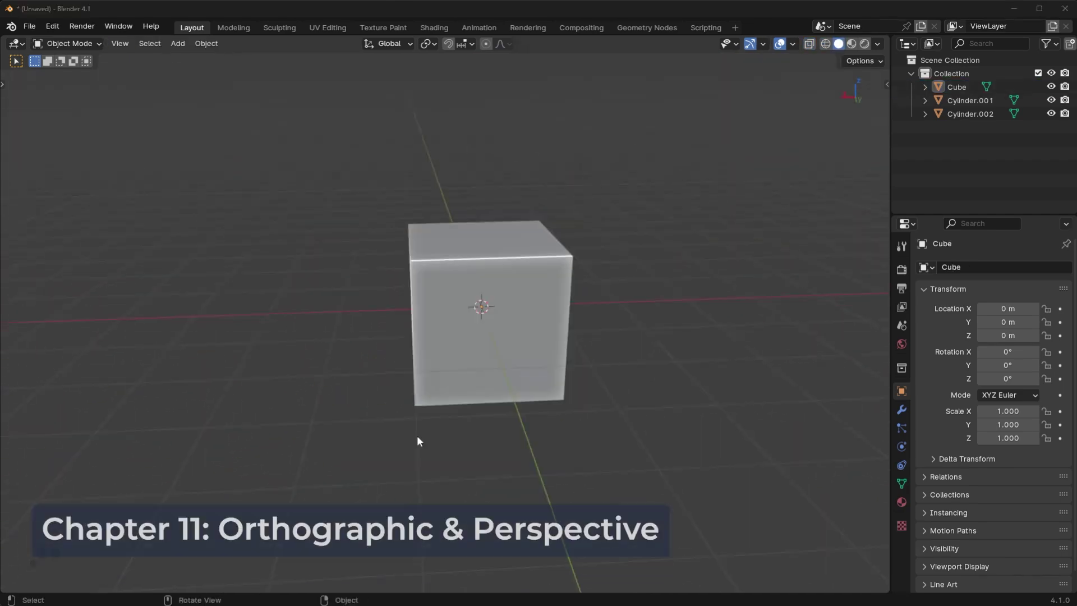
Step: Open the Preferences, examine the Interface and Navigation settings including Auto Perspective, and close the window
{"action": "middle_click_drag", "start_coordinate": [298, 447], "coordinate": [317, 391]}
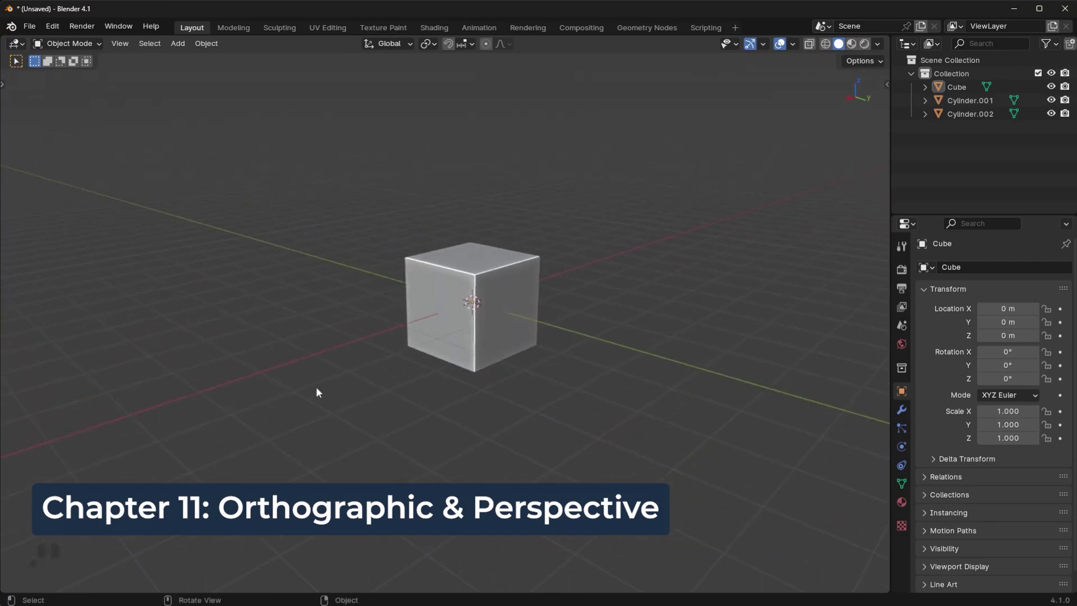
{"action": "left_click", "coordinate": [52, 26]}
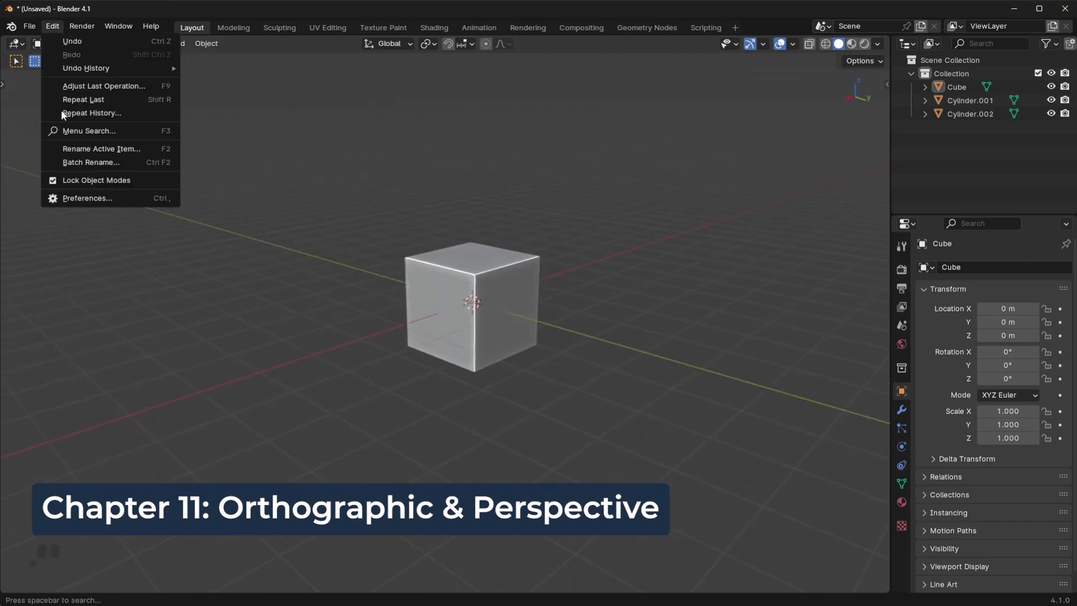
{"action": "left_click", "coordinate": [82, 199]}
{"action": "left_click", "coordinate": [58, 39]}
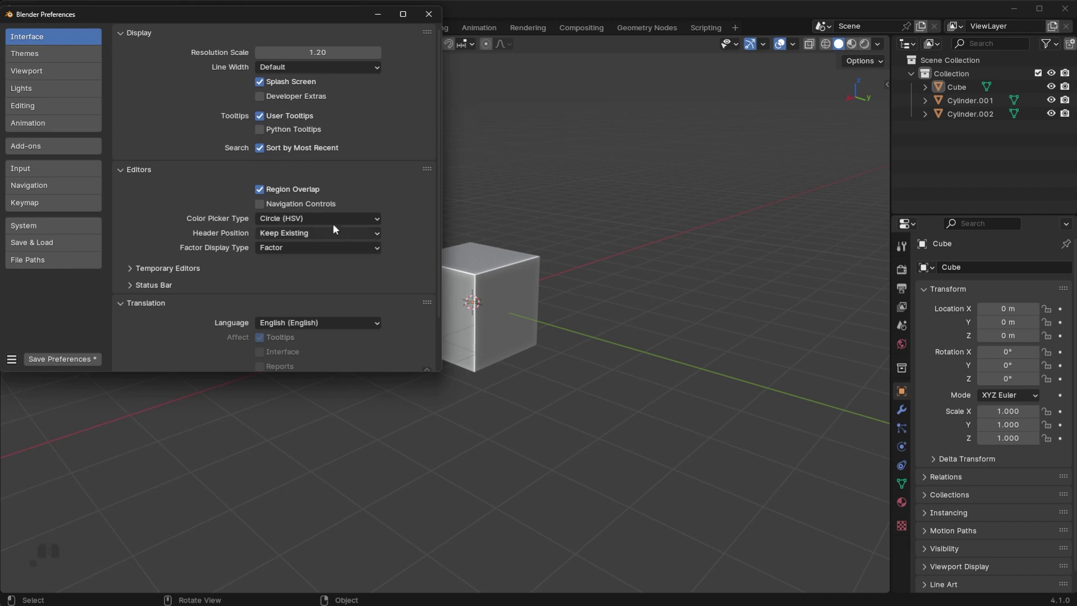
{"action": "scroll", "coordinate": [329, 180], "scroll_direction": "down", "scroll_amount": 3}
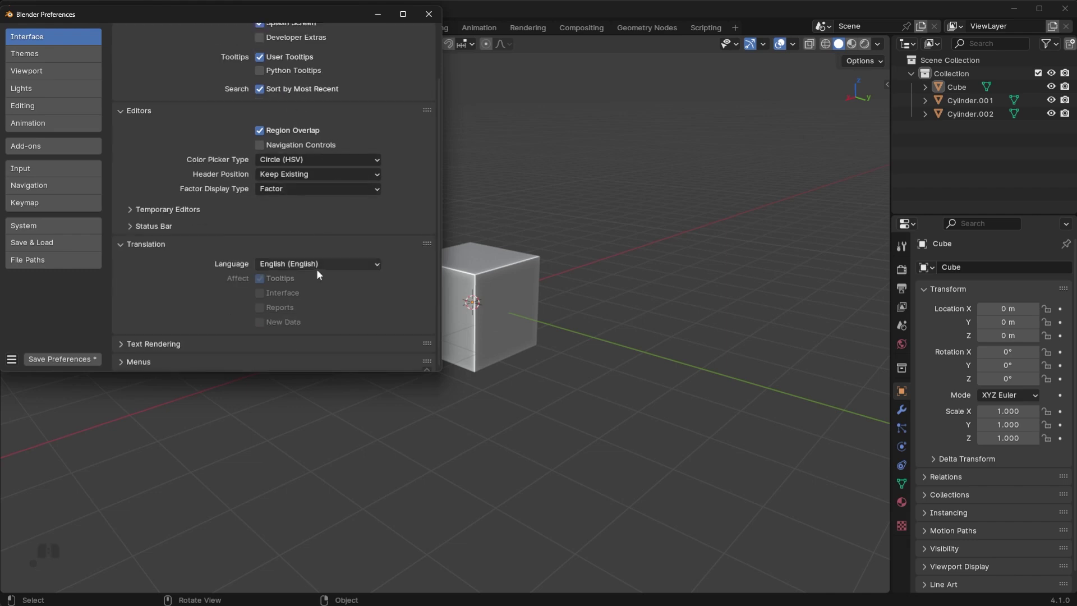
{"action": "scroll", "coordinate": [318, 264], "scroll_direction": "up", "scroll_amount": 3}
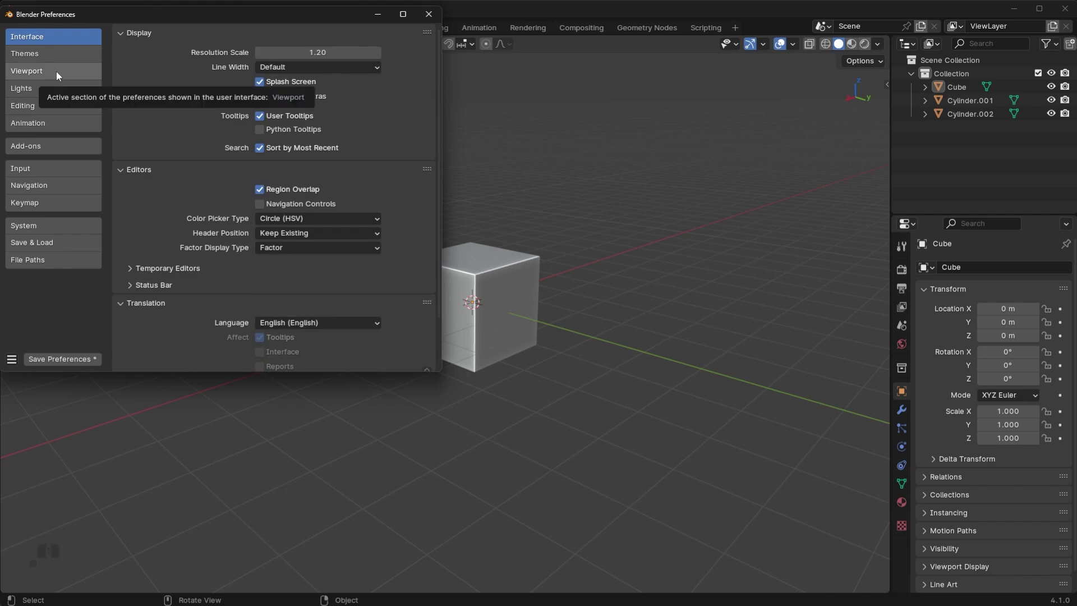
{"action": "left_click", "coordinate": [61, 190]}
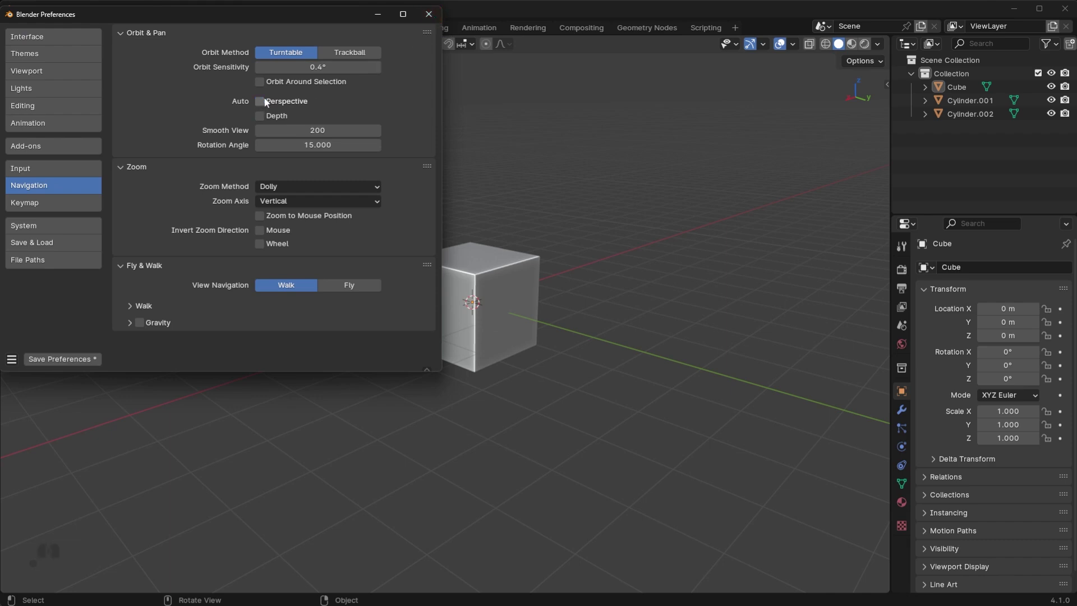
{"action": "left_click", "coordinate": [429, 14]}
Step: View the cube from the Right and orbit back to an angled view
{"action": "middle_click_drag", "start_coordinate": [530, 211], "coordinate": [493, 210]}
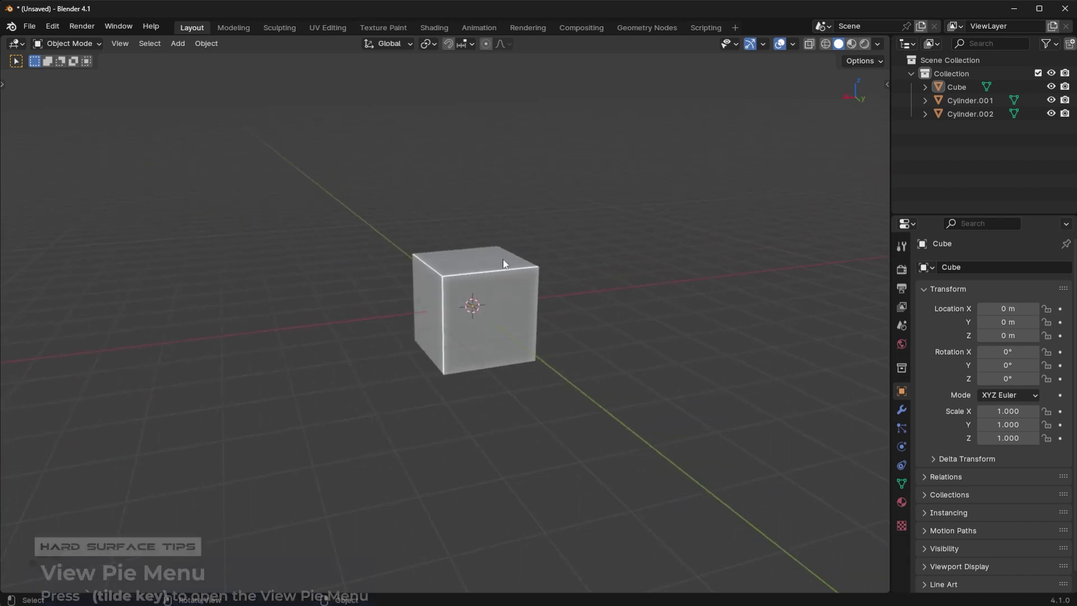
{"action": "key", "text": "grave"}
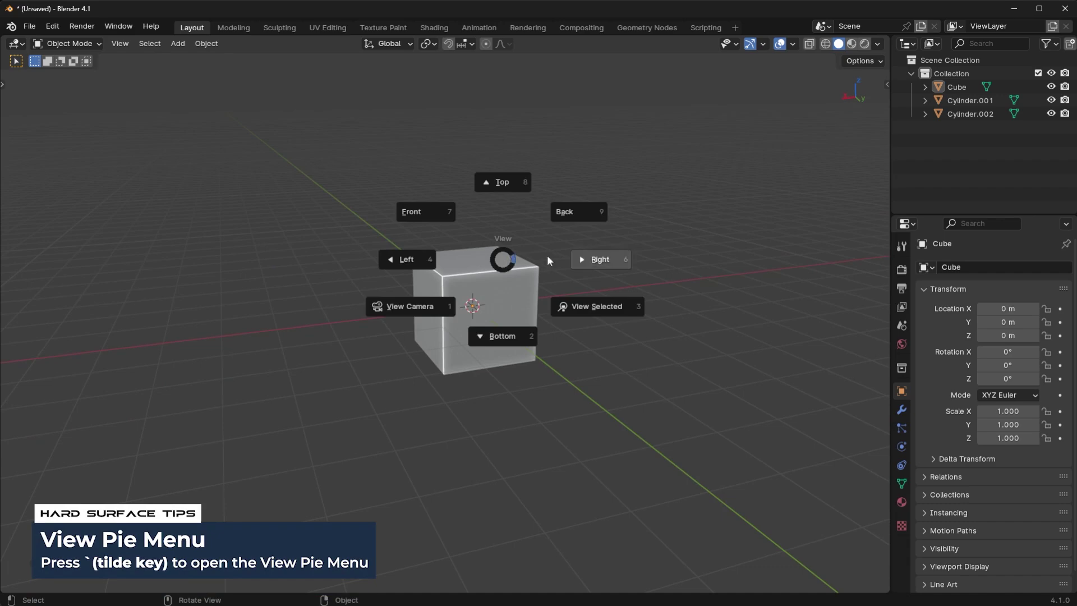
{"action": "left_click", "coordinate": [615, 257]}
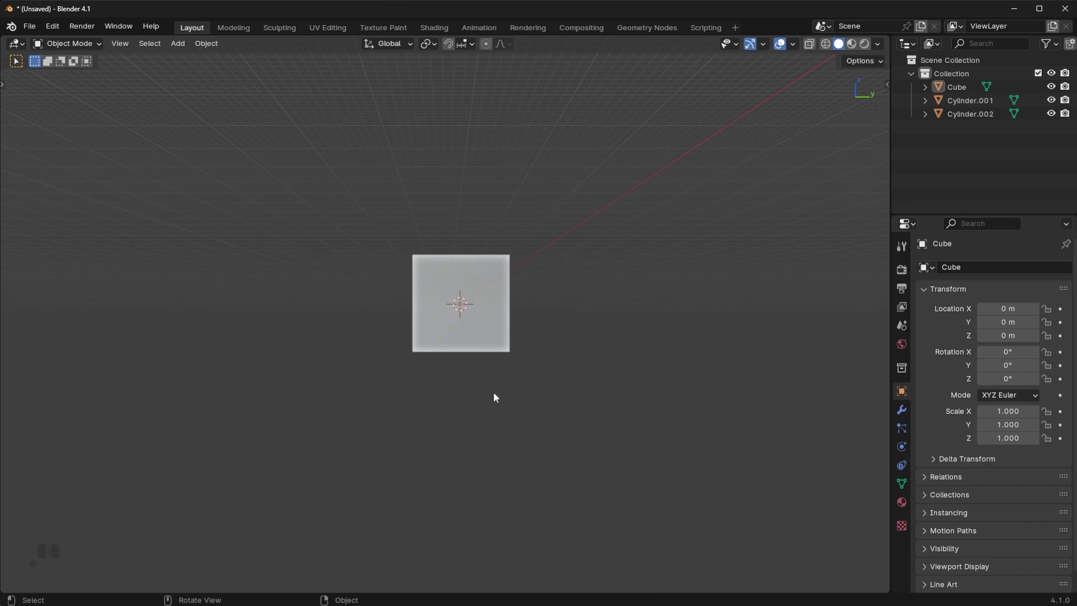
{"action": "middle_click_drag", "start_coordinate": [472, 298], "coordinate": [481, 334]}
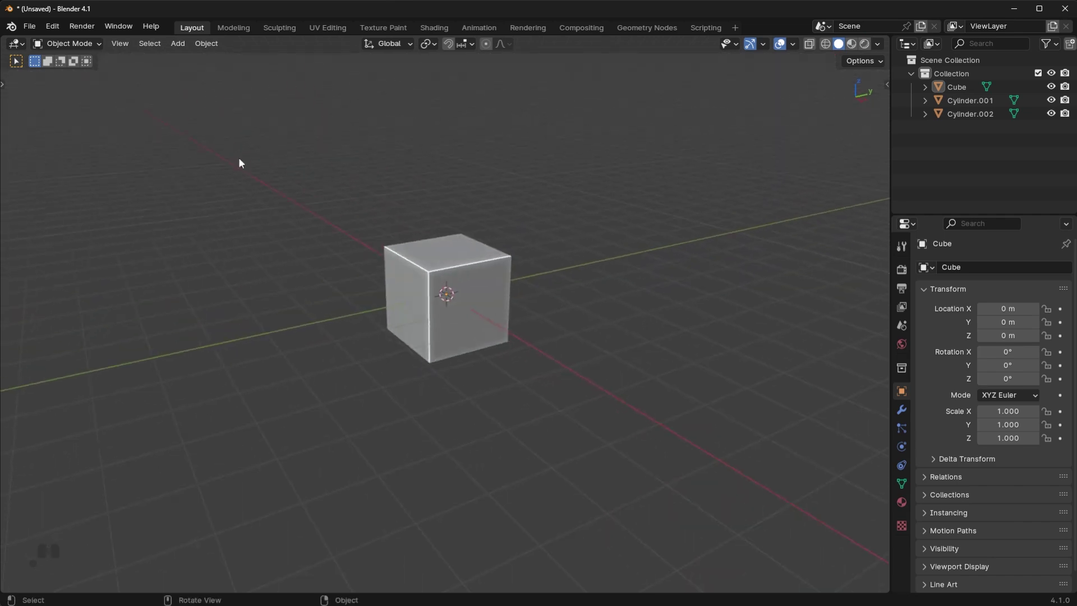
Step: Enable Auto Perspective in the Navigation preferences and close the Preferences window
{"action": "left_click", "coordinate": [51, 28]}
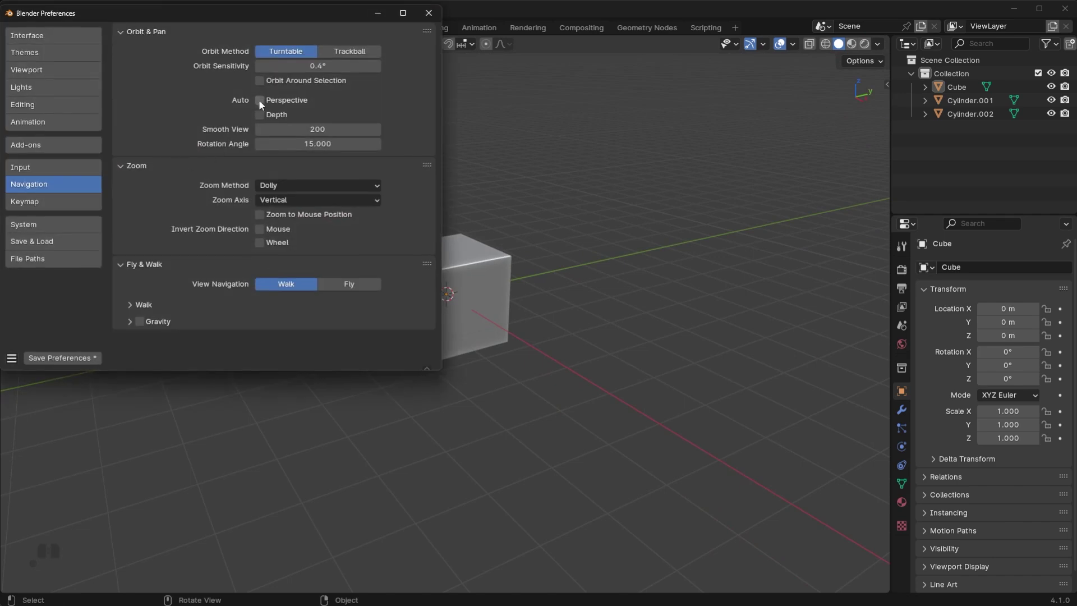
{"action": "left_click", "coordinate": [261, 99]}
{"action": "left_click", "coordinate": [429, 13]}
Step: Inspect the cube from the Right and from other axis-aligned views, finishing with an orbit to an angled view
{"action": "key", "text": "grave"}
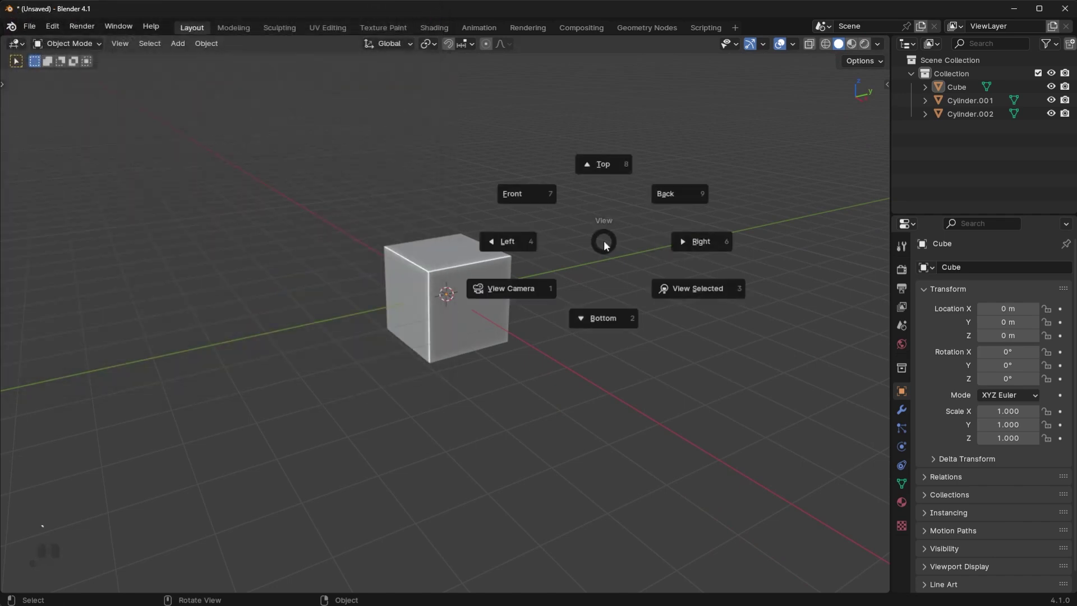
{"action": "left_click", "coordinate": [692, 242]}
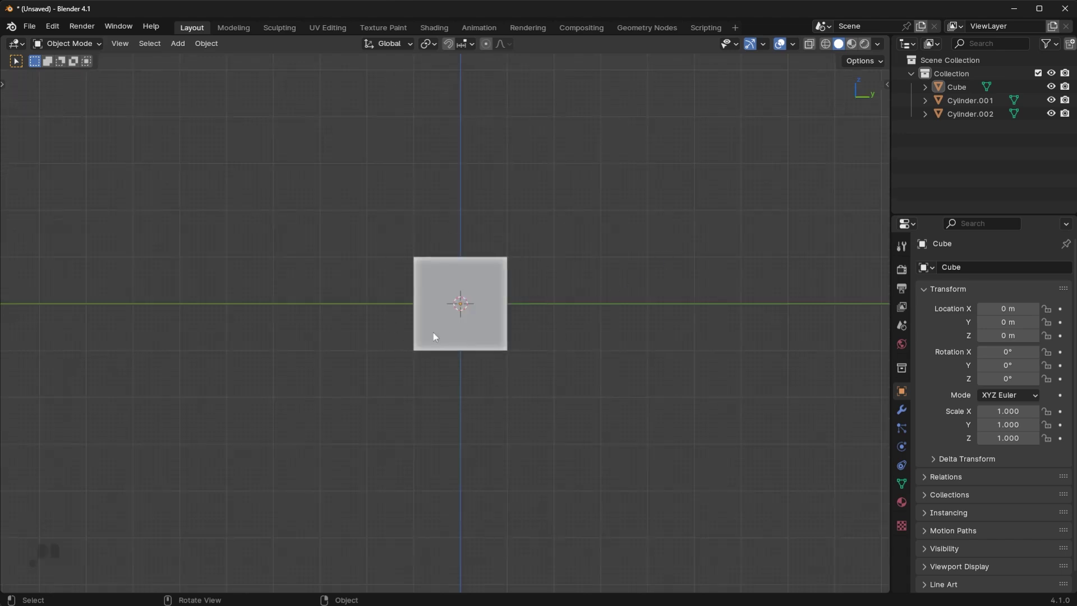
{"action": "scroll", "coordinate": [435, 305], "scroll_direction": "up", "scroll_amount": 4}
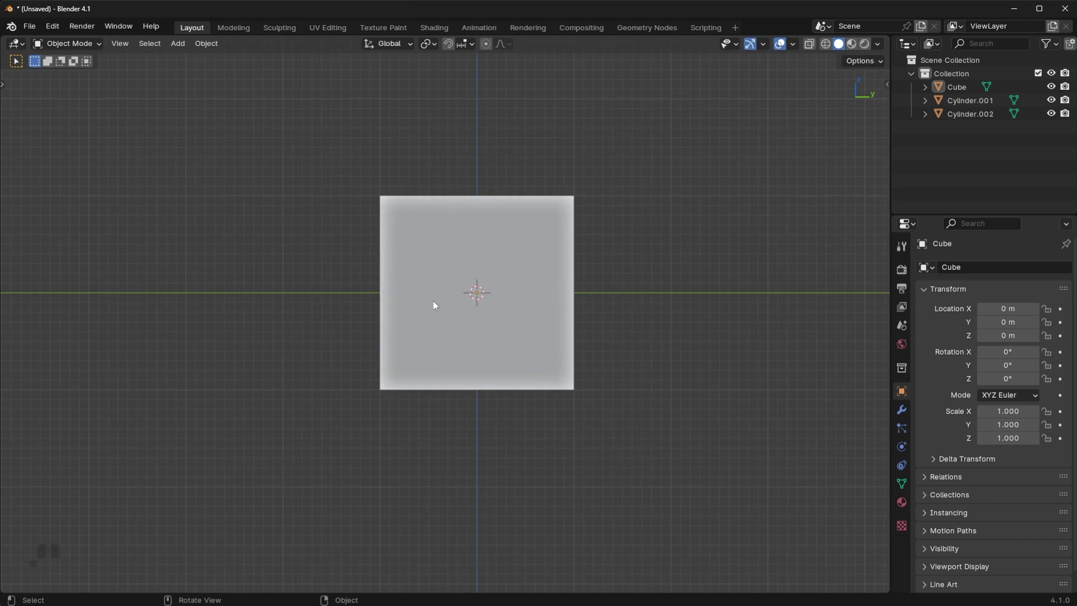
{"action": "key", "text": "grave"}
{"action": "left_click", "coordinate": [531, 298]}
{"action": "key", "text": "grave"}
{"action": "left_click", "coordinate": [428, 298]}
{"action": "key", "text": "grave"}
{"action": "left_click", "coordinate": [433, 214]}
{"action": "key", "text": "grave"}
{"action": "left_click", "coordinate": [431, 293]}
{"action": "left_click", "coordinate": [432, 293]}
{"action": "middle_click_drag", "start_coordinate": [432, 293], "coordinate": [503, 320]}
Step: Bevel the cube's upper front edge into a wide single-segment chamfer in Edit Mode and return to Object Mode
{"action": "key", "text": "Tab"}
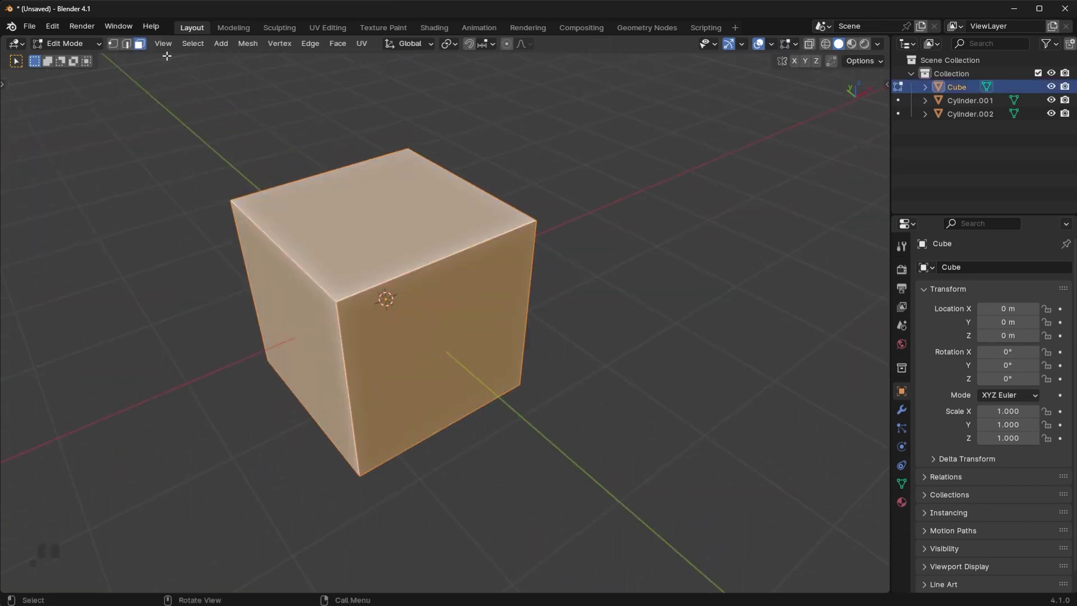
{"action": "left_click", "coordinate": [127, 43]}
{"action": "key", "text": "alt+a"}
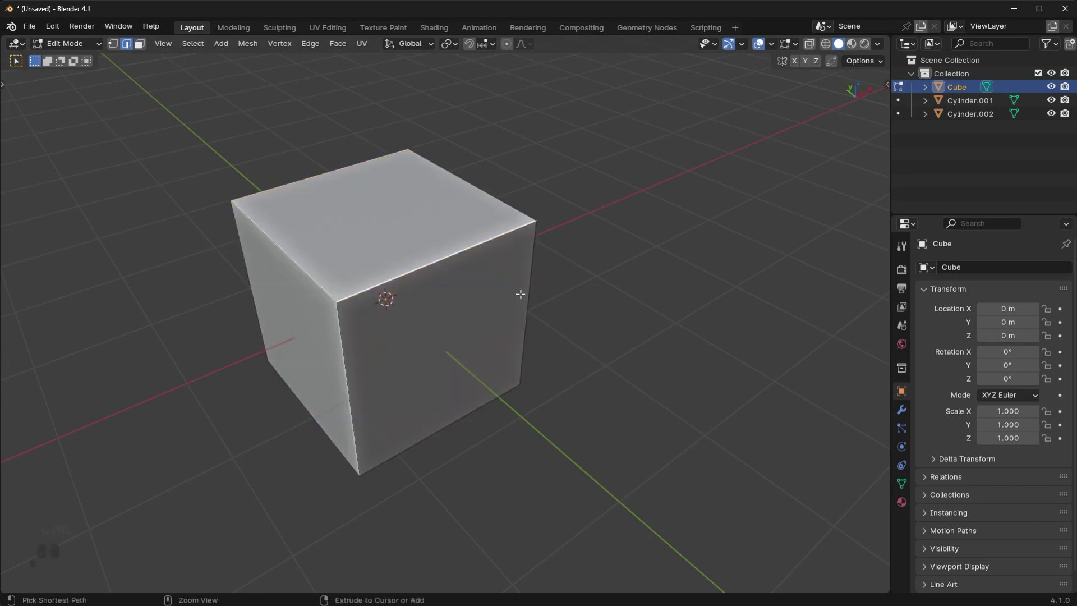
{"action": "left_click", "coordinate": [516, 230]}
{"action": "key", "text": "ctrl+b"}
{"action": "left_click", "coordinate": [613, 365]}
{"action": "key", "text": "Tab"}
Step: Examine the beveled cube's silhouette from the Right, Front and another preset view
{"action": "scroll", "coordinate": [546, 348], "scroll_direction": "down", "scroll_amount": 2}
{"action": "key", "text": "grave"}
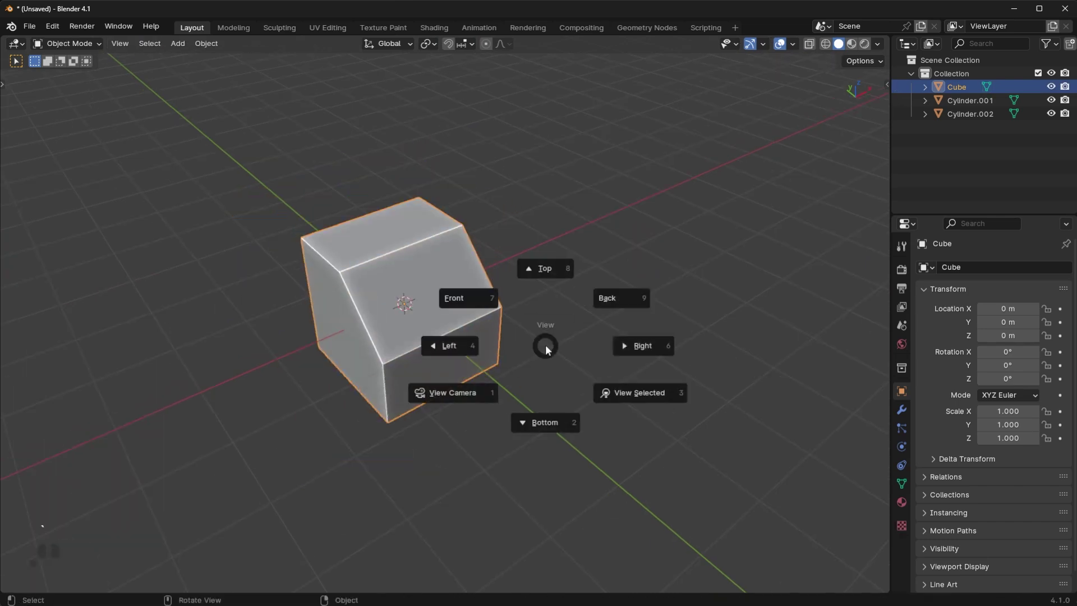
{"action": "left_click", "coordinate": [636, 345]}
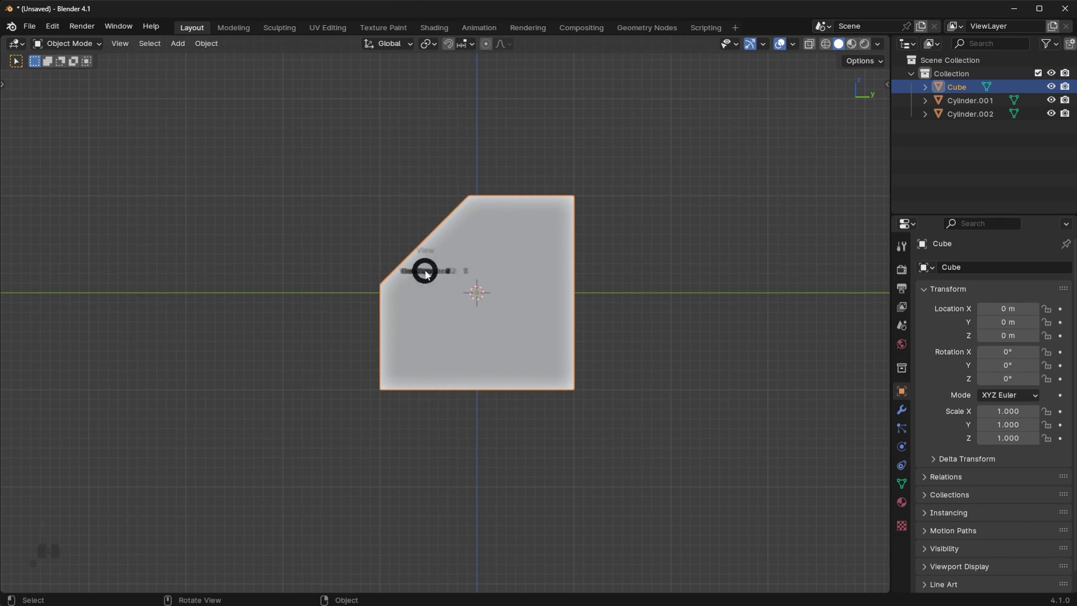
{"action": "key", "text": "grave"}
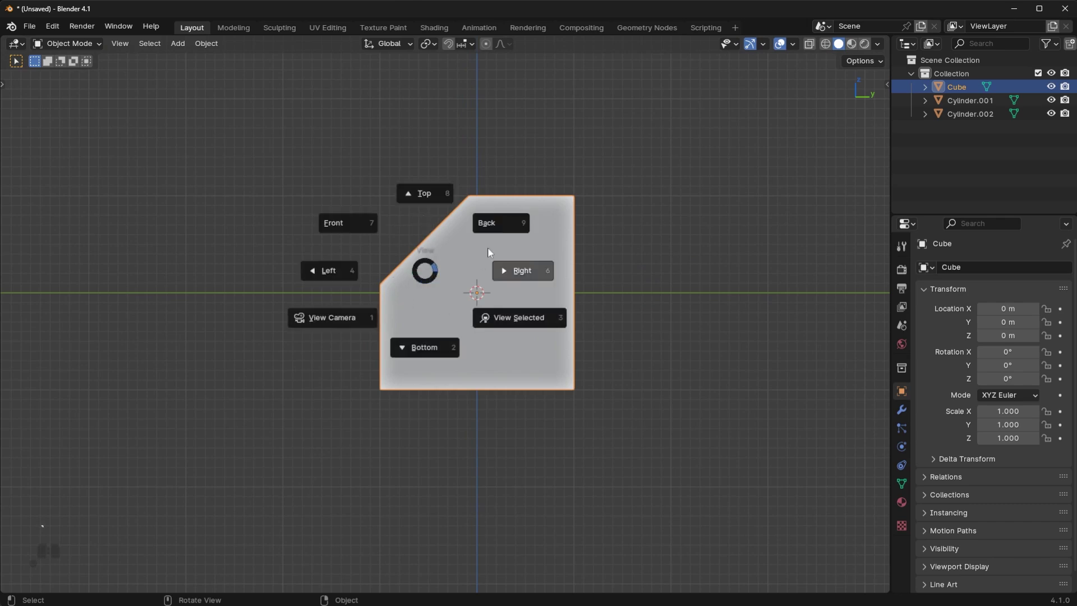
{"action": "left_click", "coordinate": [349, 213]}
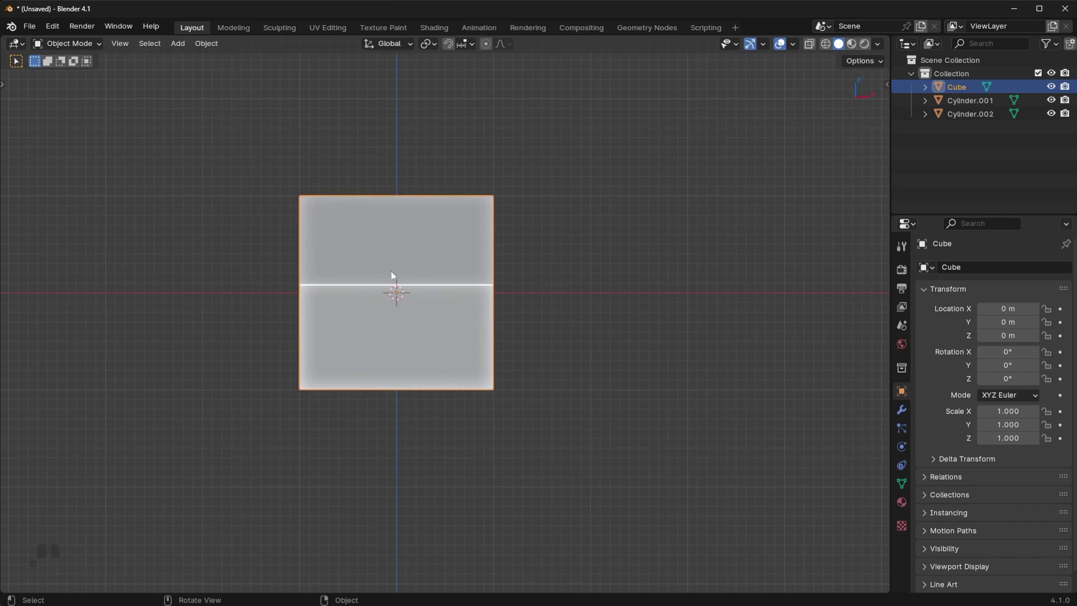
{"action": "key", "text": "grave"}
{"action": "left_click", "coordinate": [428, 212]}
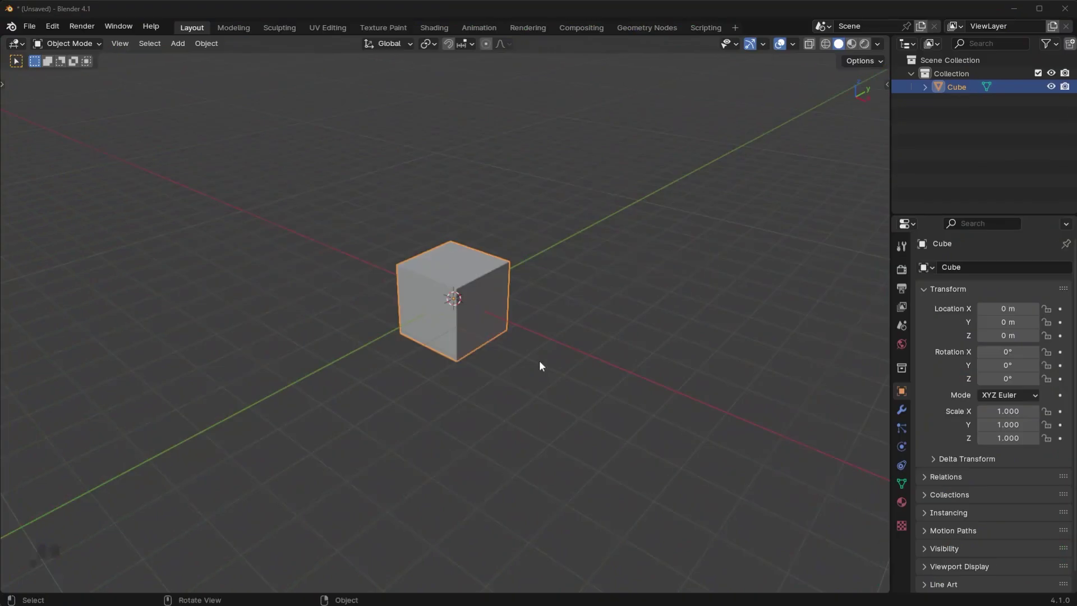
{"action": "middle_click_drag", "start_coordinate": [539, 360], "coordinate": [524, 350]}
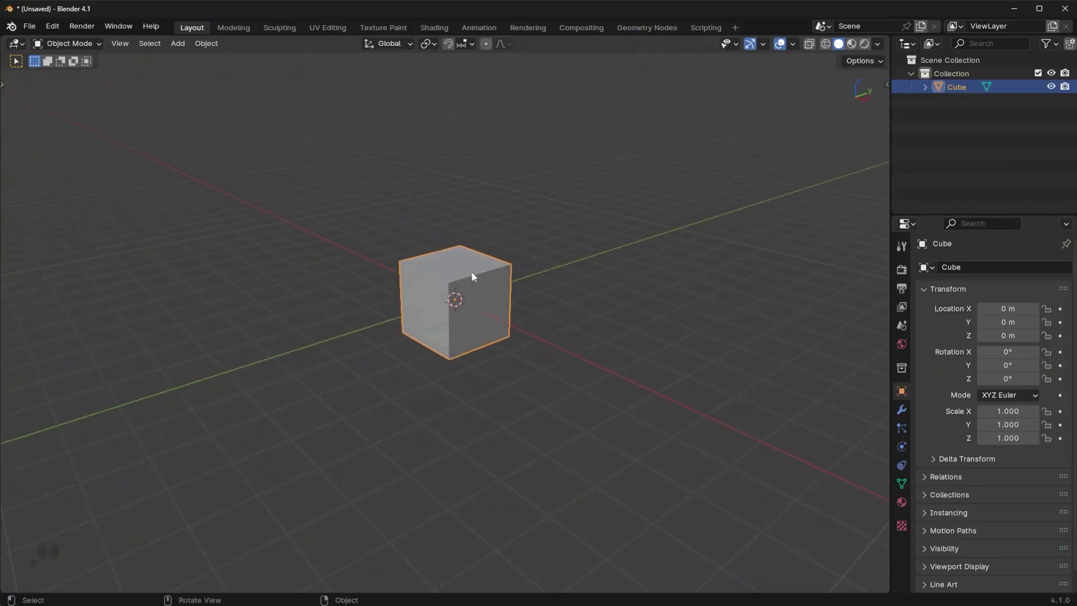
{"action": "middle_click_drag", "start_coordinate": [456, 260], "coordinate": [533, 369]}
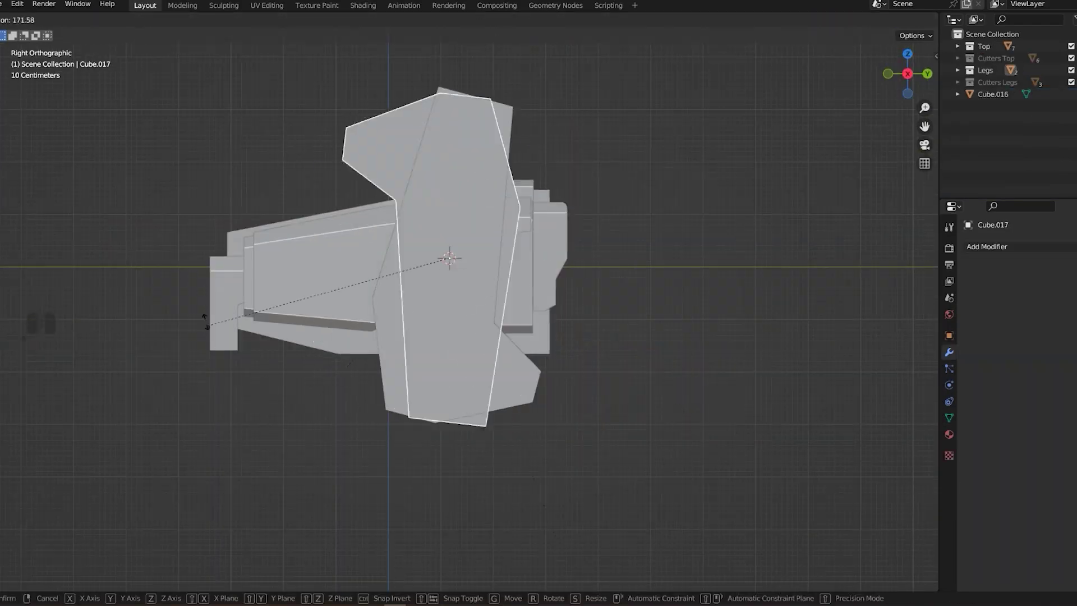
Step: Move the hexagonal cutter at the plate's end by -0.002863 m along Y and start scaling it along Y
{"action": "key", "text": "g"}
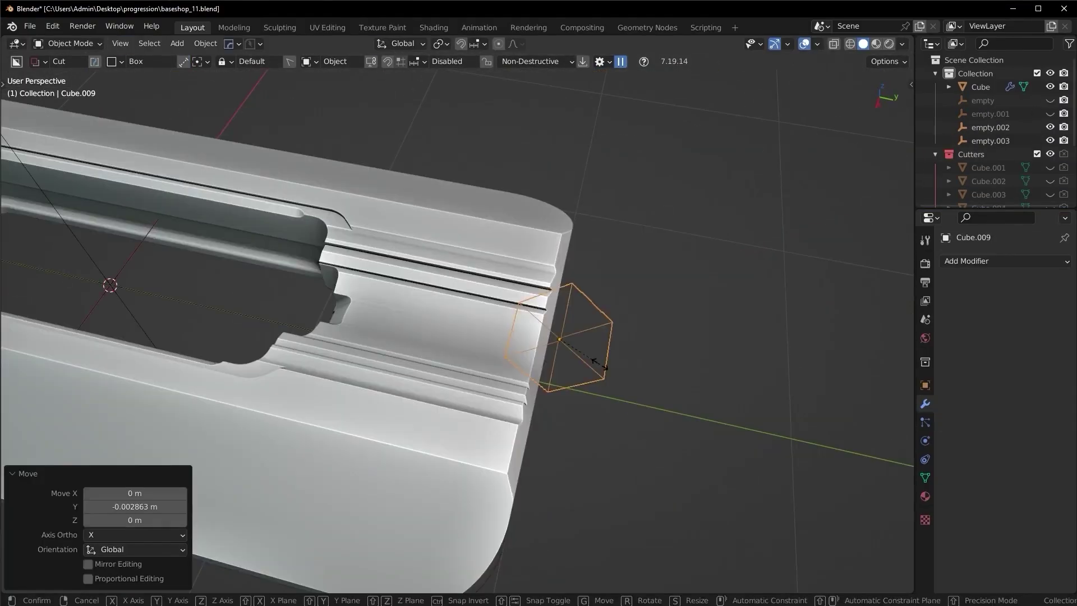
{"action": "key", "text": "s"}
{"action": "key", "text": "y"}
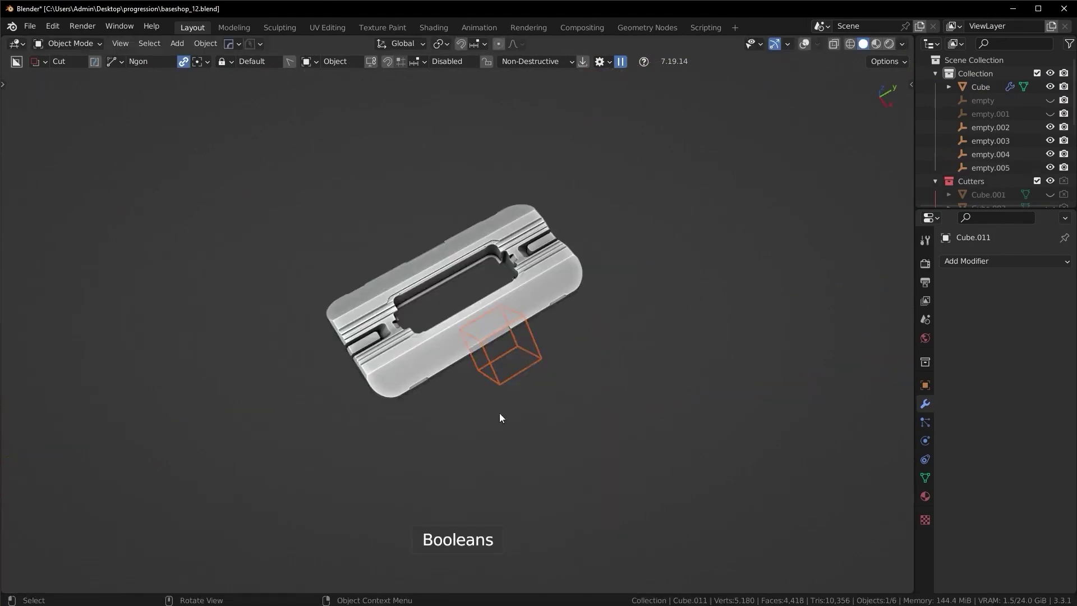
Step: Scale the box cutter beside the plate along global Y by about 4.74
{"action": "key", "text": "s"}
{"action": "key", "text": "y"}
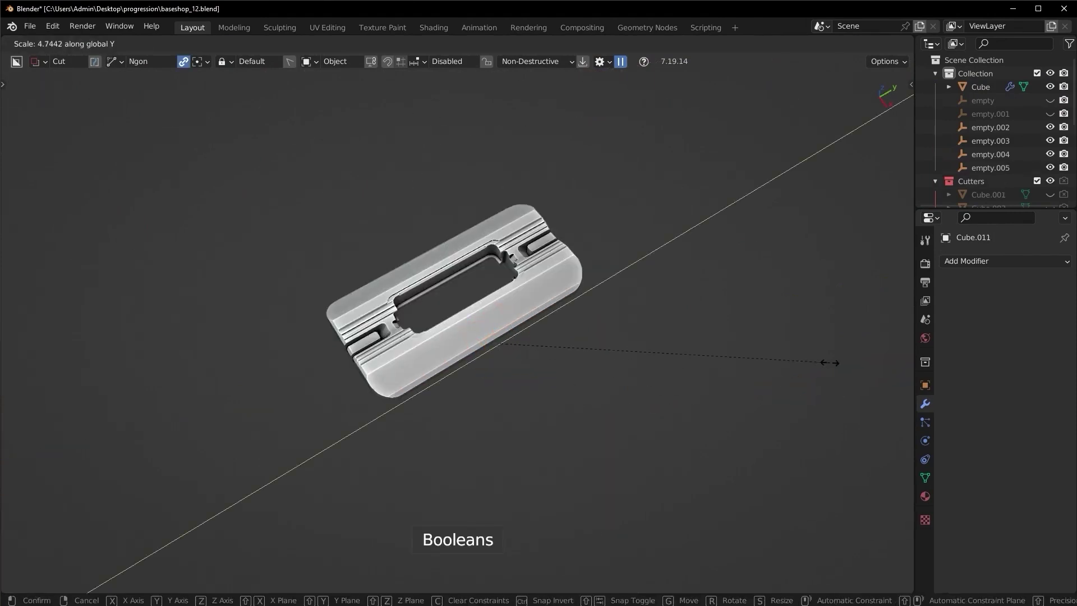